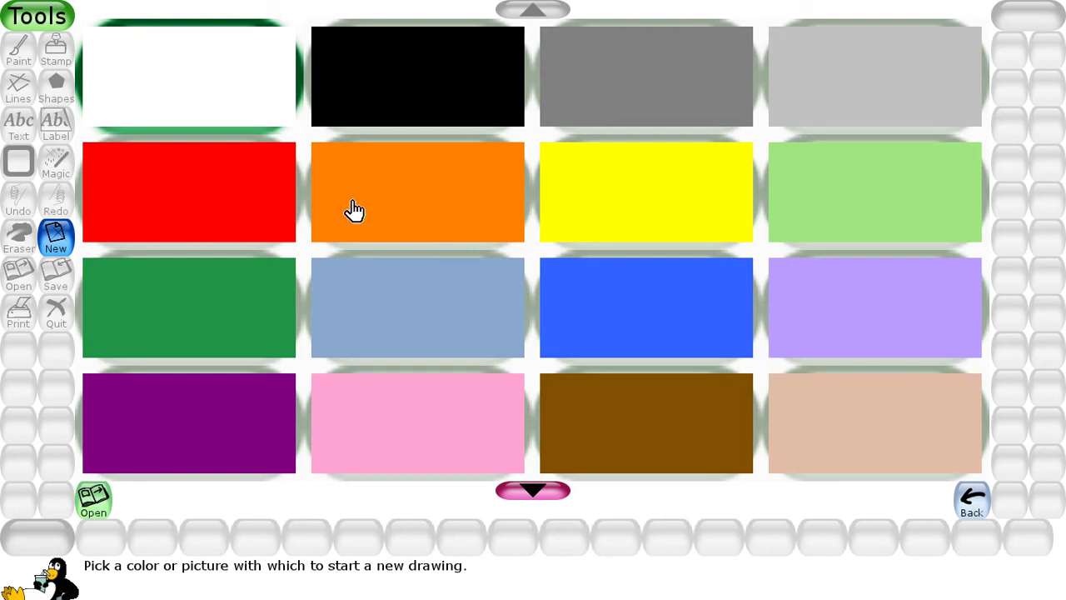
- Start a new drawing with a plain white background
{"action": "left_click", "coordinate": [198, 90]}
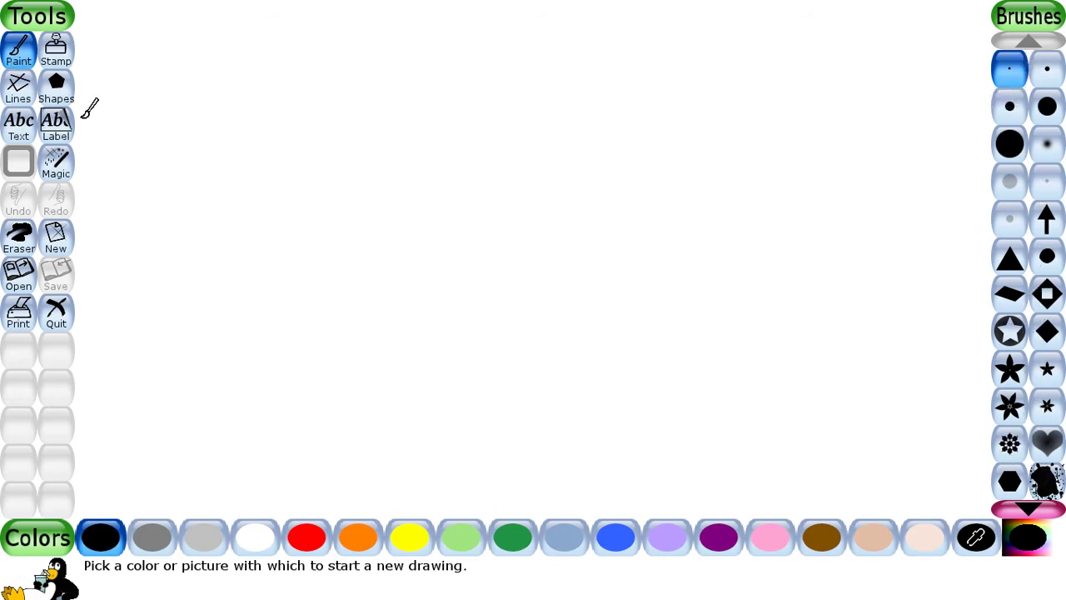
- Look through the stamp collection, the Lines tool's brushes and colours such as red and yellow, and the custom colour picker
{"action": "left_click", "coordinate": [53, 56]}
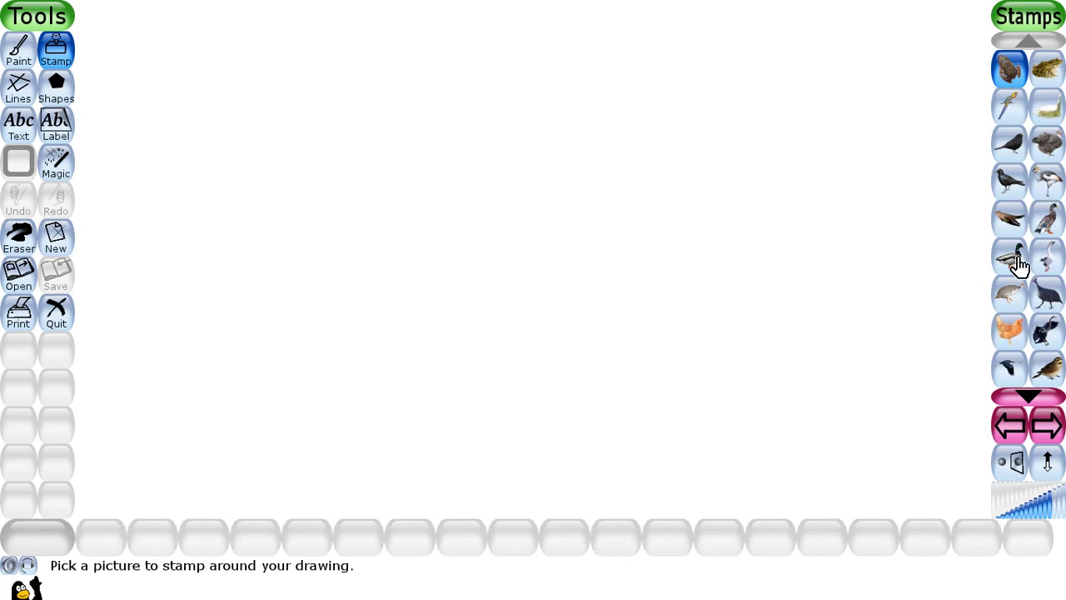
{"action": "left_click", "coordinate": [23, 93]}
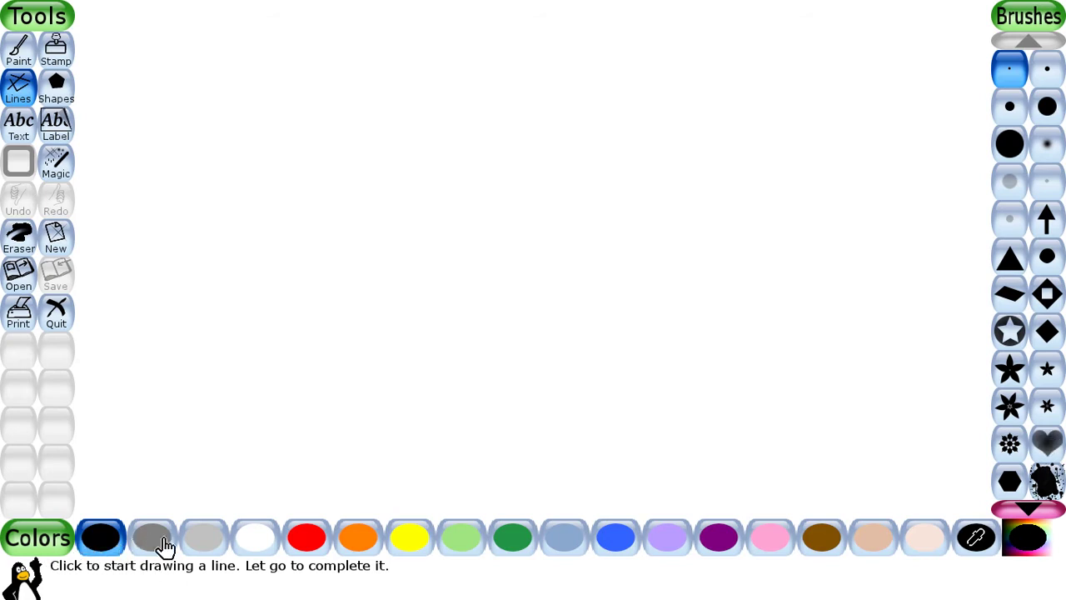
{"action": "left_click", "coordinate": [310, 542]}
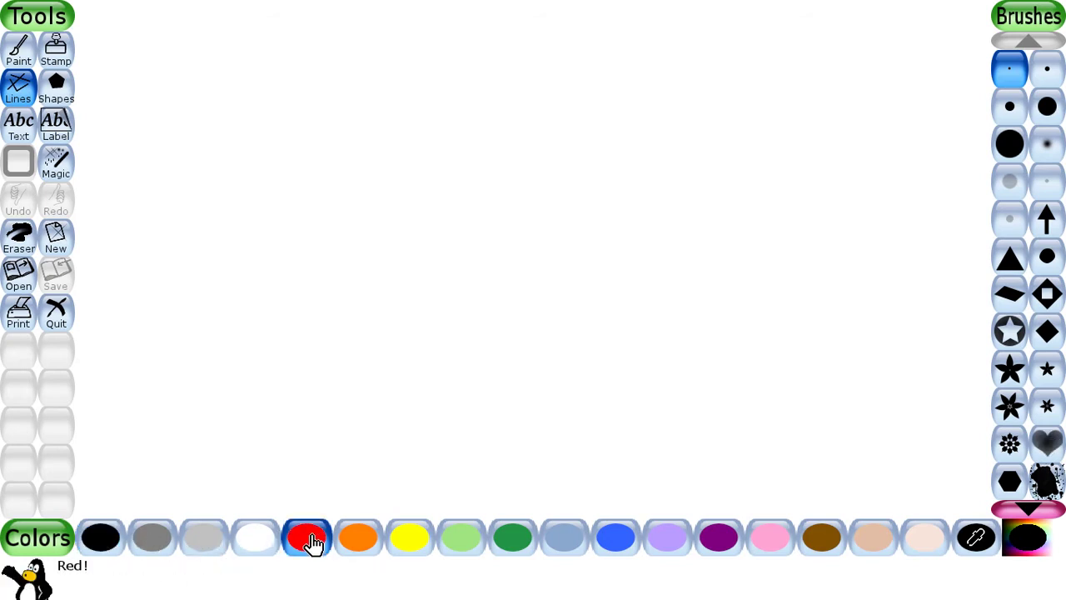
{"action": "left_click", "coordinate": [416, 540]}
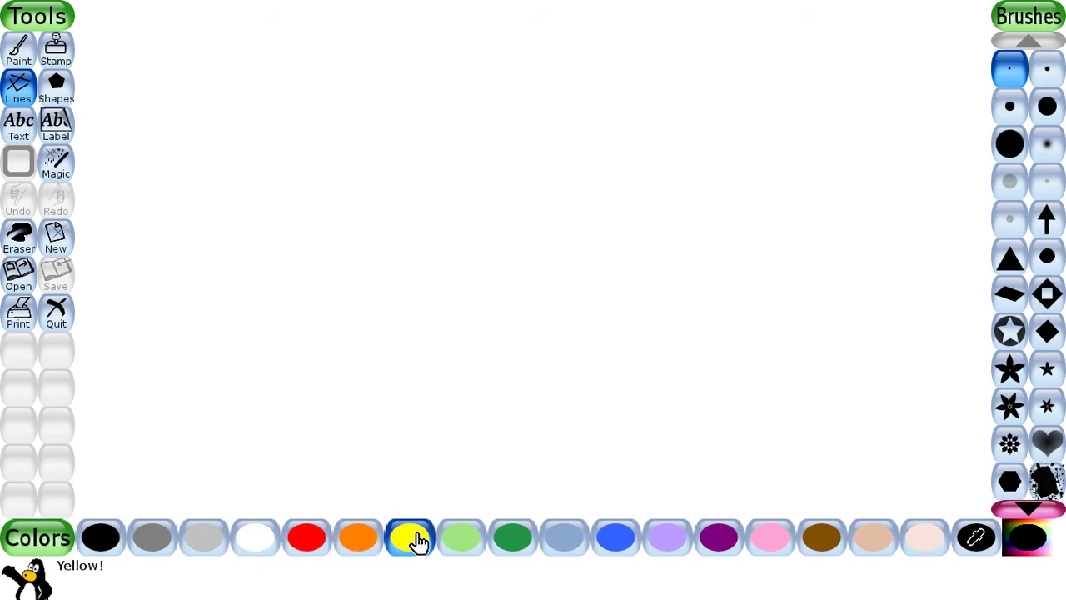
{"action": "left_click", "coordinate": [1030, 540]}
{"action": "left_click_drag", "start_coordinate": [482, 268], "coordinate": [204, 256]}
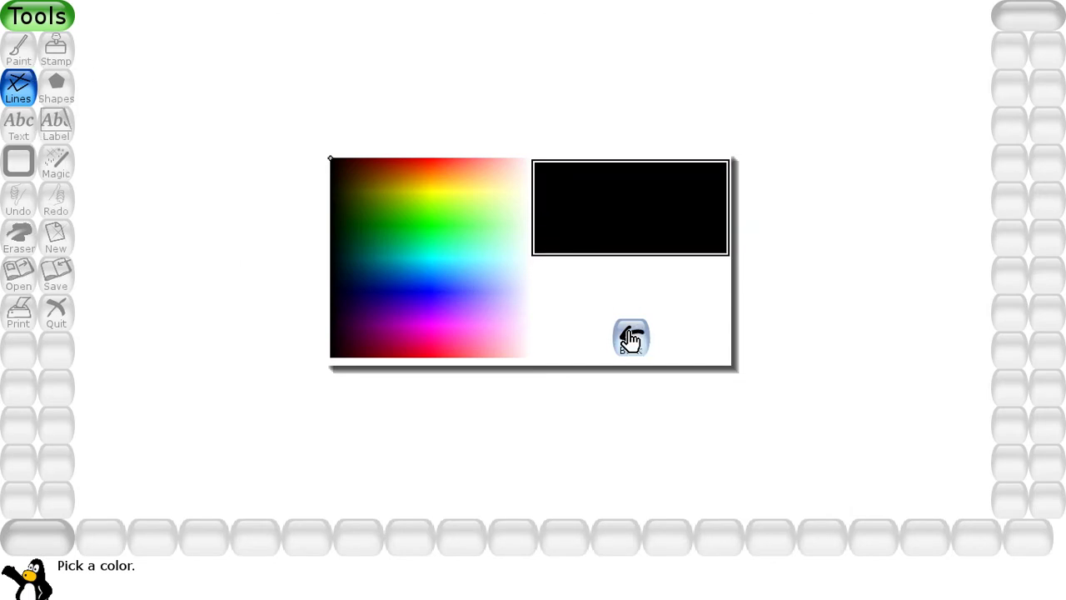
{"action": "left_click", "coordinate": [631, 337]}
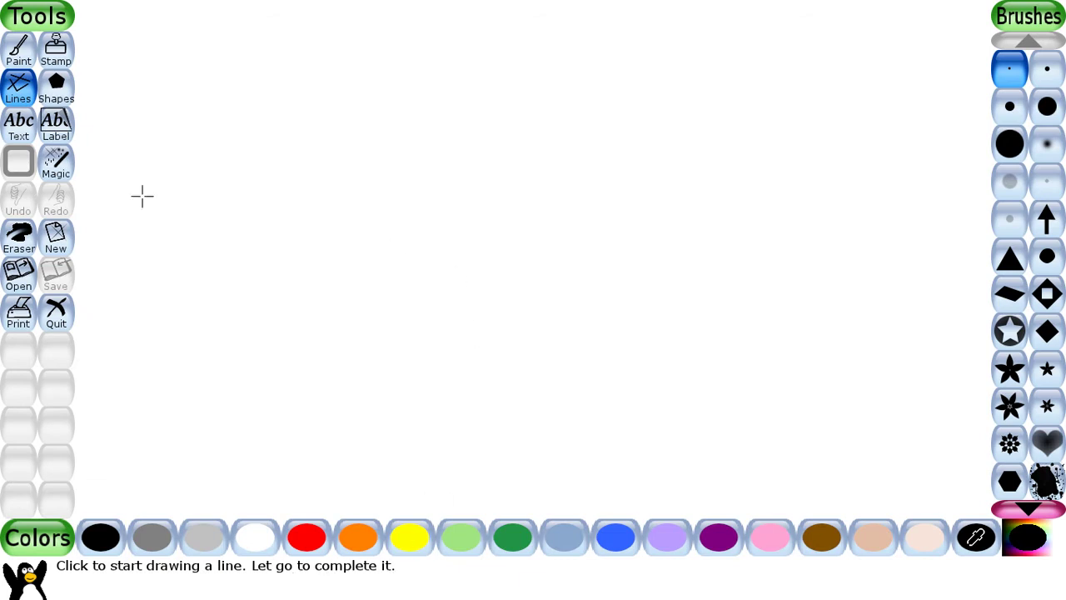
- Paint freehand winding strokes in red with the second-largest solid round brush across the upper part of the canvas
{"action": "left_click", "coordinate": [16, 64]}
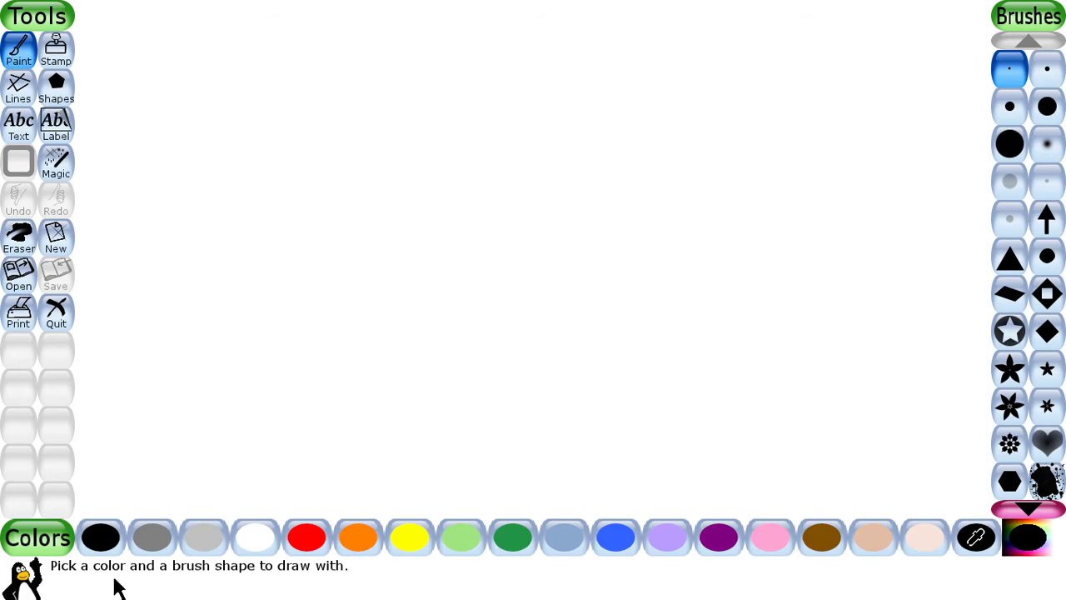
{"action": "left_click", "coordinate": [308, 546]}
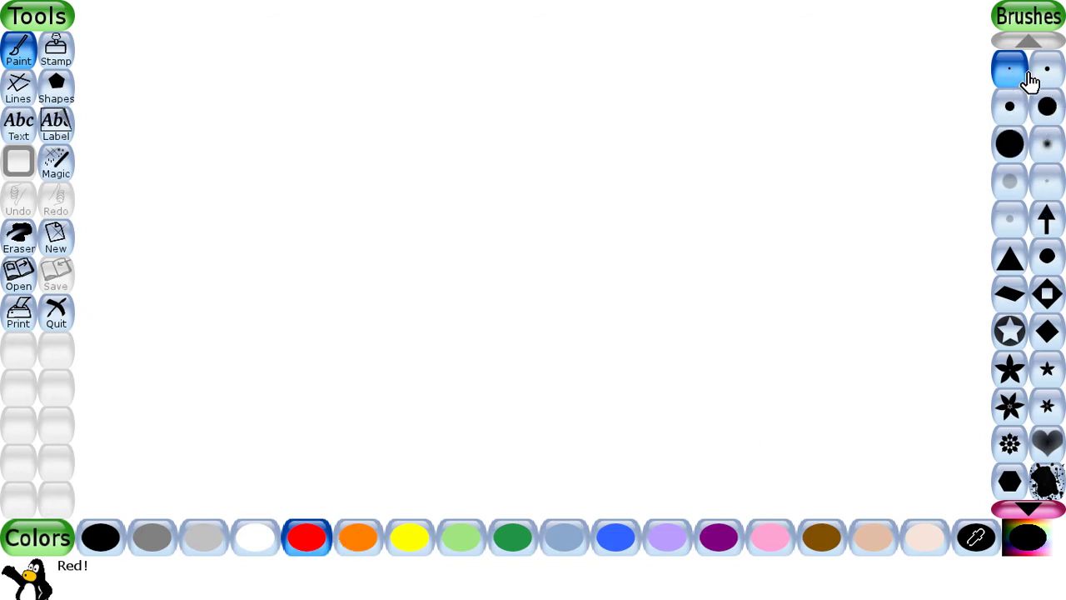
{"action": "left_click", "coordinate": [1046, 119]}
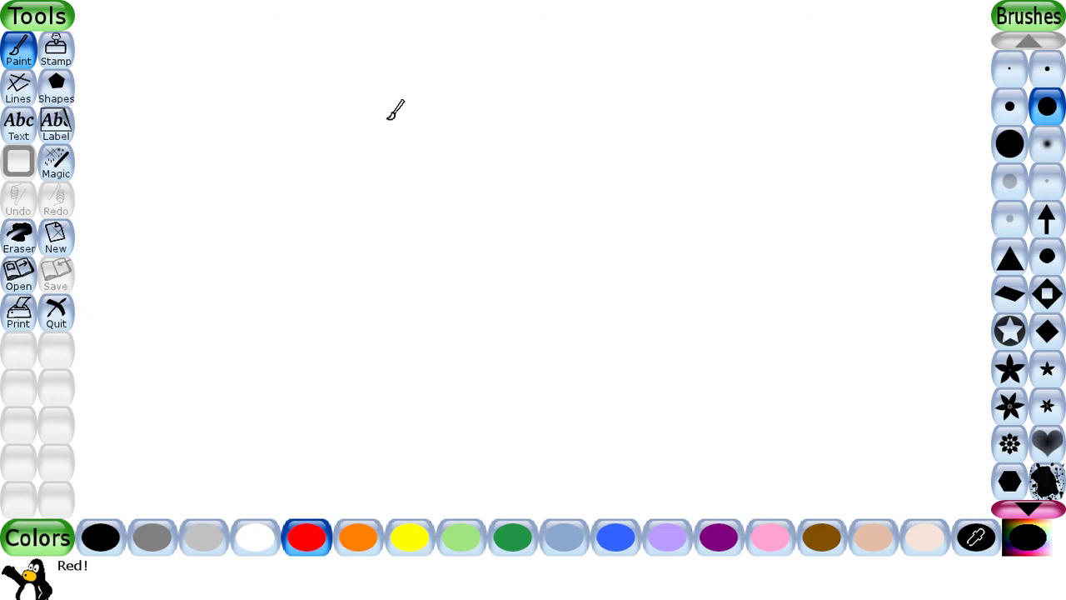
{"action": "left_click", "coordinate": [117, 18]}
{"action": "mouse_move", "coordinate": [109, 26]}
{"action": "left_mouse_down"}
{"action": "mouse_move", "coordinate": [139, 30]}
{"action": "mouse_move", "coordinate": [143, 42]}
{"action": "mouse_move", "coordinate": [126, 98]}
{"action": "mouse_move", "coordinate": [159, 93]}
{"action": "mouse_move", "coordinate": [167, 72]}
{"action": "mouse_move", "coordinate": [167, 93]}
{"action": "mouse_move", "coordinate": [135, 125]}
{"action": "mouse_move", "coordinate": [142, 248]}
{"action": "mouse_move", "coordinate": [231, 223]}
{"action": "mouse_move", "coordinate": [269, 27]}
{"action": "mouse_move", "coordinate": [339, 75]}
{"action": "mouse_move", "coordinate": [323, 225]}
{"action": "mouse_move", "coordinate": [426, 218]}
{"action": "mouse_move", "coordinate": [499, 80]}
{"action": "mouse_move", "coordinate": [572, 95]}
{"action": "mouse_move", "coordinate": [548, 162]}
{"action": "mouse_move", "coordinate": [530, 131]}
{"action": "left_mouse_up"}
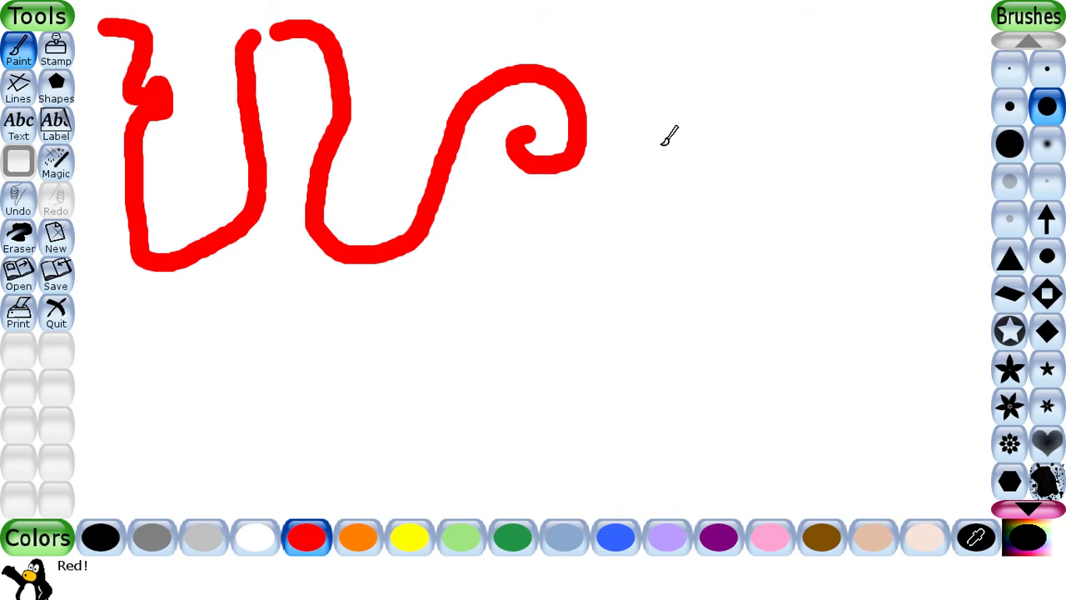
- Using the star-in-circle brush in red, scatter single stars and paint two vertical strokes and one horizontal stroke around the curves
{"action": "left_click", "coordinate": [1010, 333]}
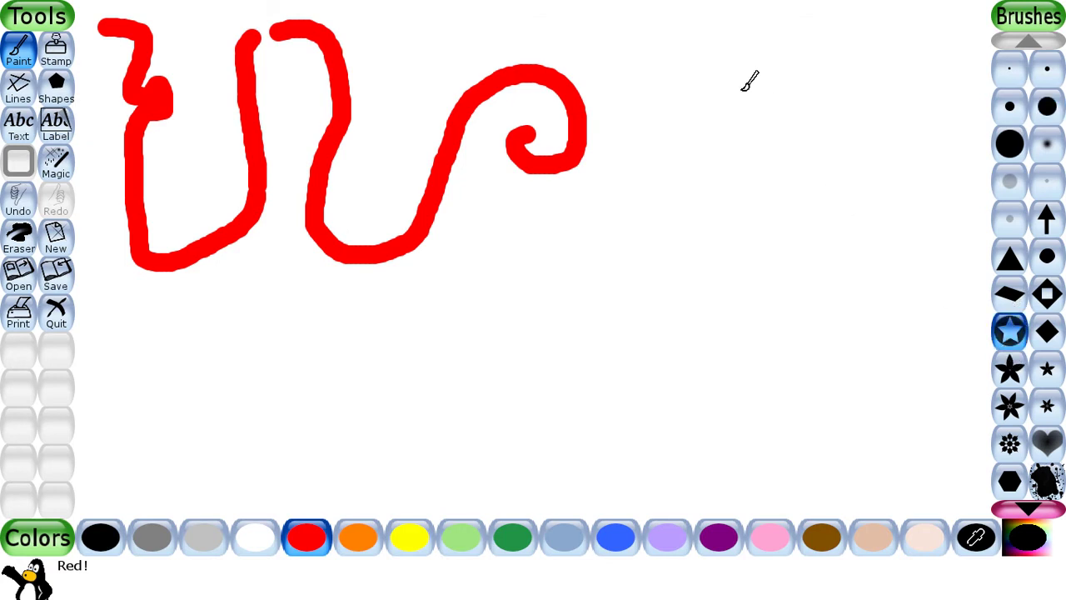
{"action": "left_click_drag", "start_coordinate": [706, 46], "coordinate": [708, 119]}
{"action": "left_click", "coordinate": [788, 57]}
{"action": "left_click", "coordinate": [774, 135]}
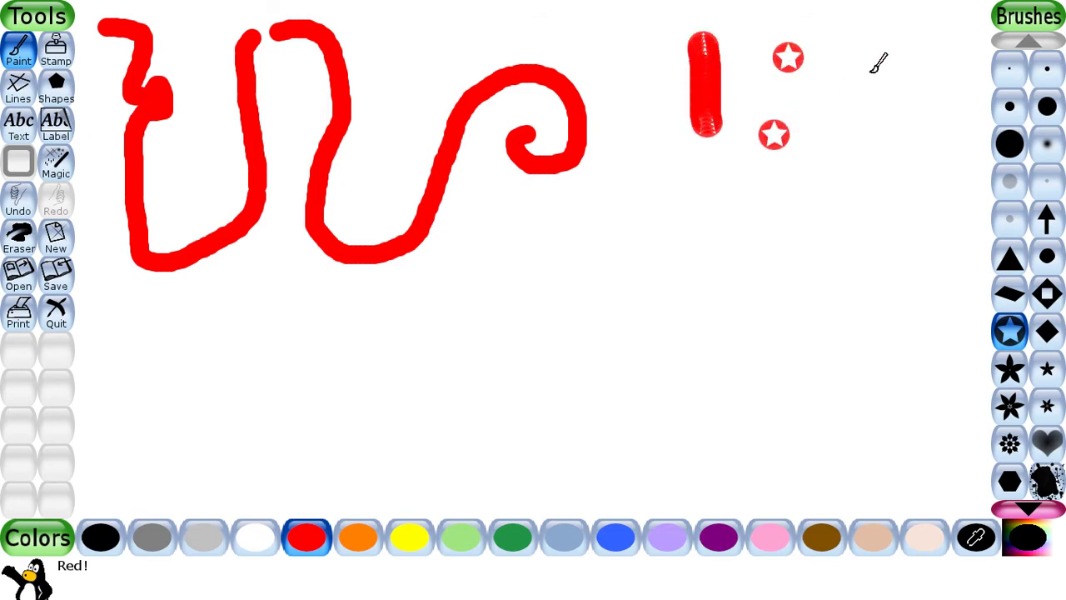
{"action": "left_click", "coordinate": [869, 72]}
{"action": "left_click", "coordinate": [836, 152]}
{"action": "left_click", "coordinate": [716, 216]}
{"action": "left_click", "coordinate": [649, 111]}
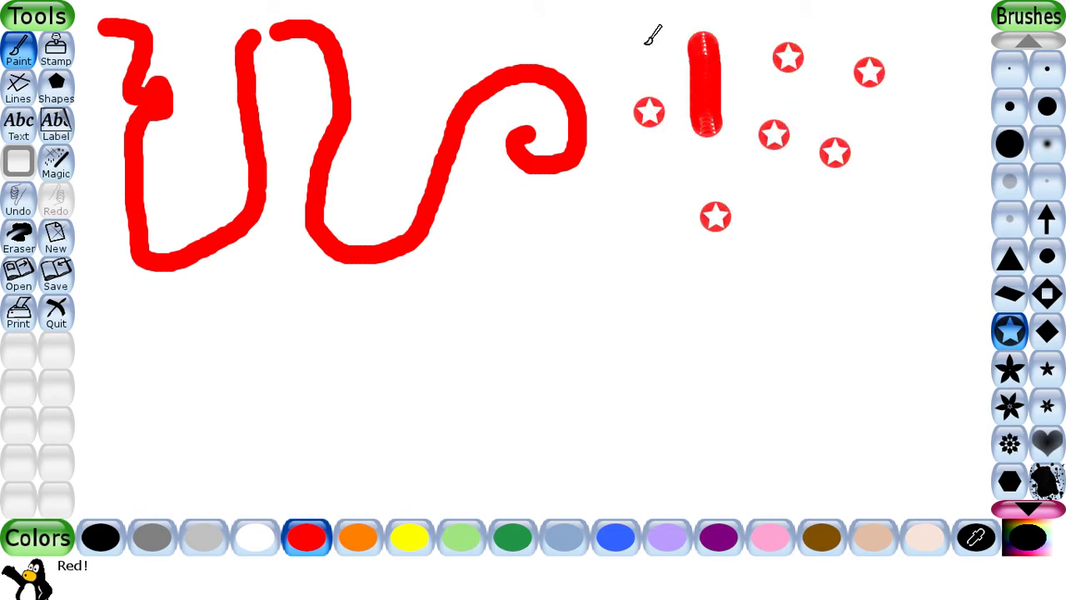
{"action": "left_click", "coordinate": [643, 45]}
{"action": "left_click", "coordinate": [619, 158]}
{"action": "left_click", "coordinate": [660, 163]}
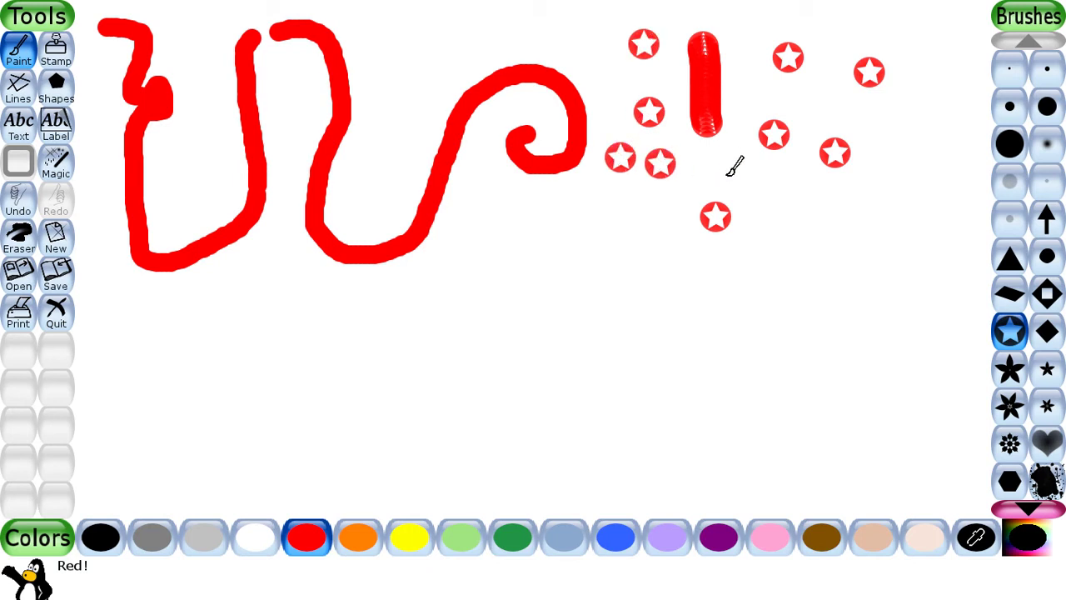
{"action": "left_click", "coordinate": [725, 175]}
{"action": "left_click", "coordinate": [823, 197]}
{"action": "left_click", "coordinate": [809, 100]}
{"action": "left_click_drag", "start_coordinate": [884, 100], "coordinate": [885, 285]}
{"action": "left_click", "coordinate": [758, 272]}
{"action": "left_click", "coordinate": [759, 232]}
{"action": "left_click_drag", "start_coordinate": [446, 265], "coordinate": [636, 272]}
{"action": "left_click", "coordinate": [611, 220]}
{"action": "left_click", "coordinate": [536, 198]}
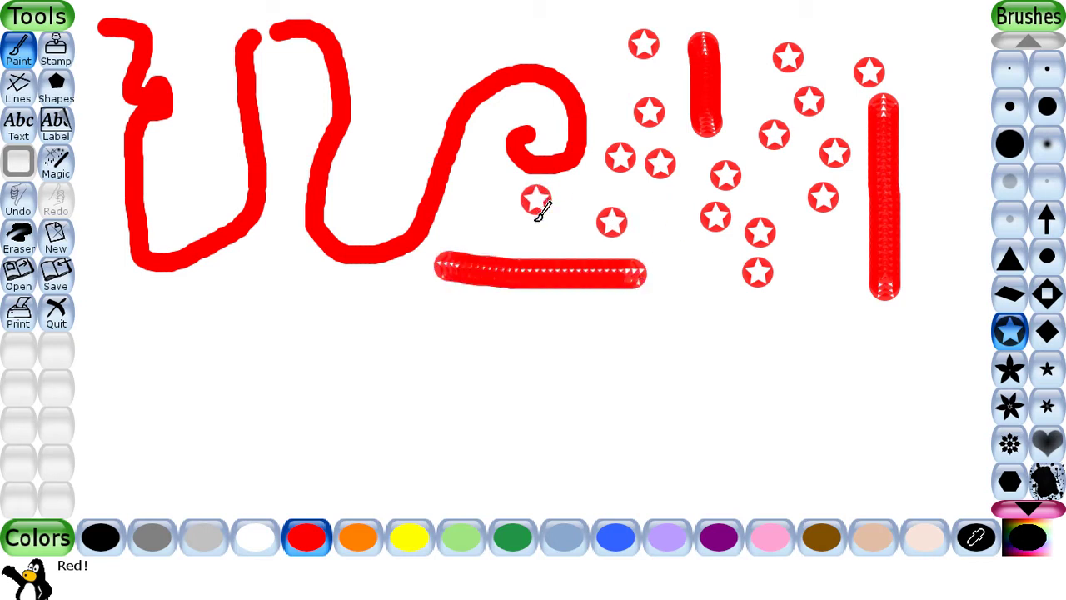
{"action": "left_click", "coordinate": [566, 233]}
- Scatter eleven red flowers below the winding strokes with the larger six-petal flower brush
{"action": "left_click", "coordinate": [1011, 412]}
{"action": "left_click", "coordinate": [157, 324]}
{"action": "left_click", "coordinate": [214, 338]}
{"action": "left_click", "coordinate": [221, 303]}
{"action": "left_click", "coordinate": [179, 314]}
{"action": "left_click", "coordinate": [178, 352]}
{"action": "left_click", "coordinate": [273, 324]}
{"action": "left_click", "coordinate": [290, 286]}
{"action": "left_click", "coordinate": [284, 259]}
{"action": "left_click", "coordinate": [340, 310]}
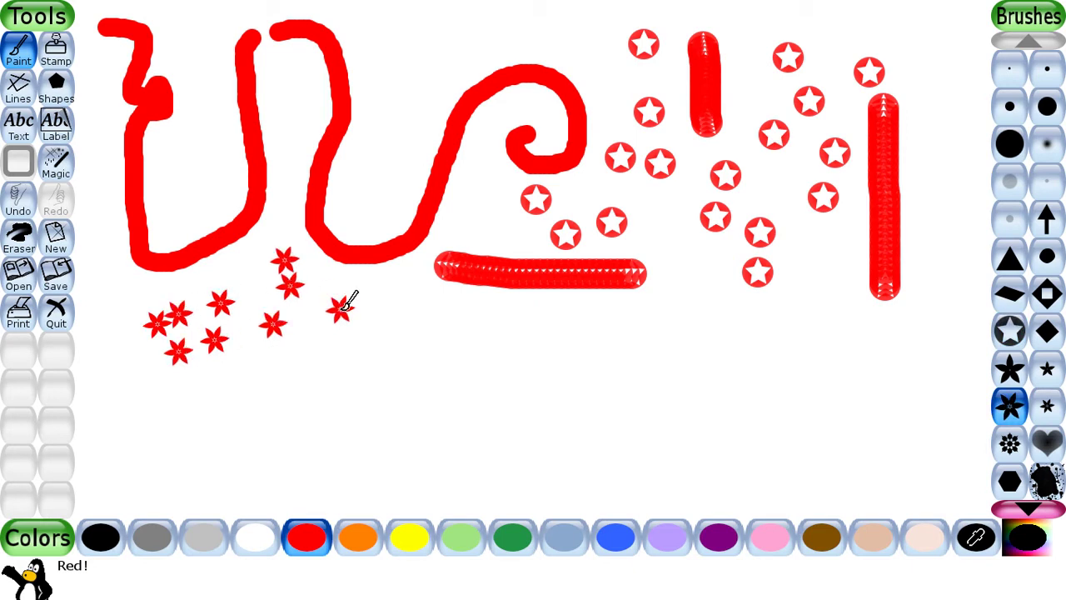
{"action": "left_click", "coordinate": [305, 380]}
{"action": "left_click", "coordinate": [475, 374]}
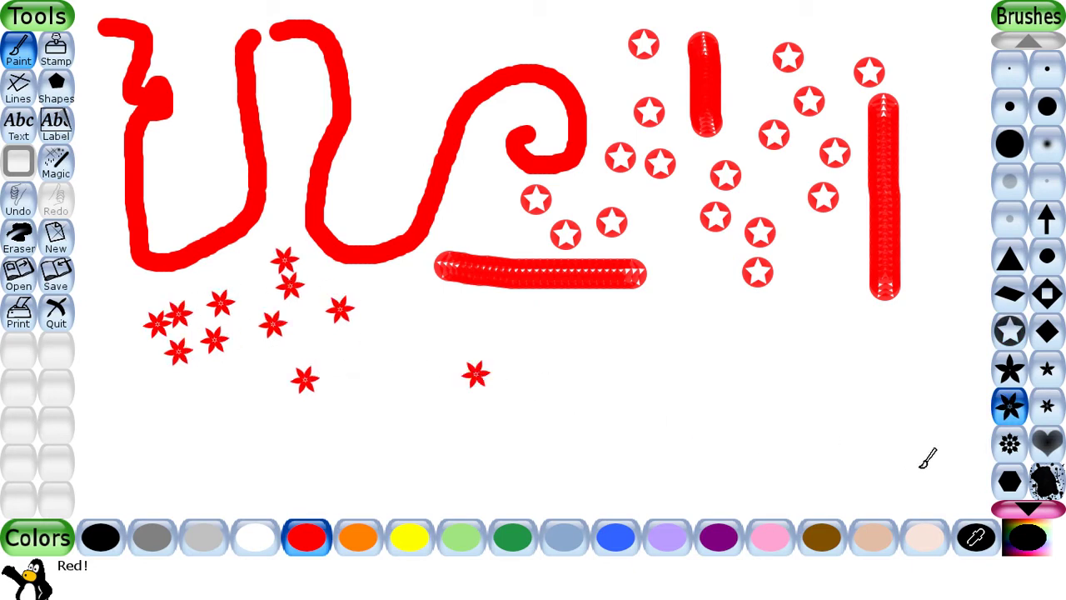
- Place five red hearts with the heart brush below the star-in-circle marks
{"action": "left_click", "coordinate": [1047, 443]}
{"action": "left_click", "coordinate": [685, 393]}
{"action": "left_click", "coordinate": [631, 354]}
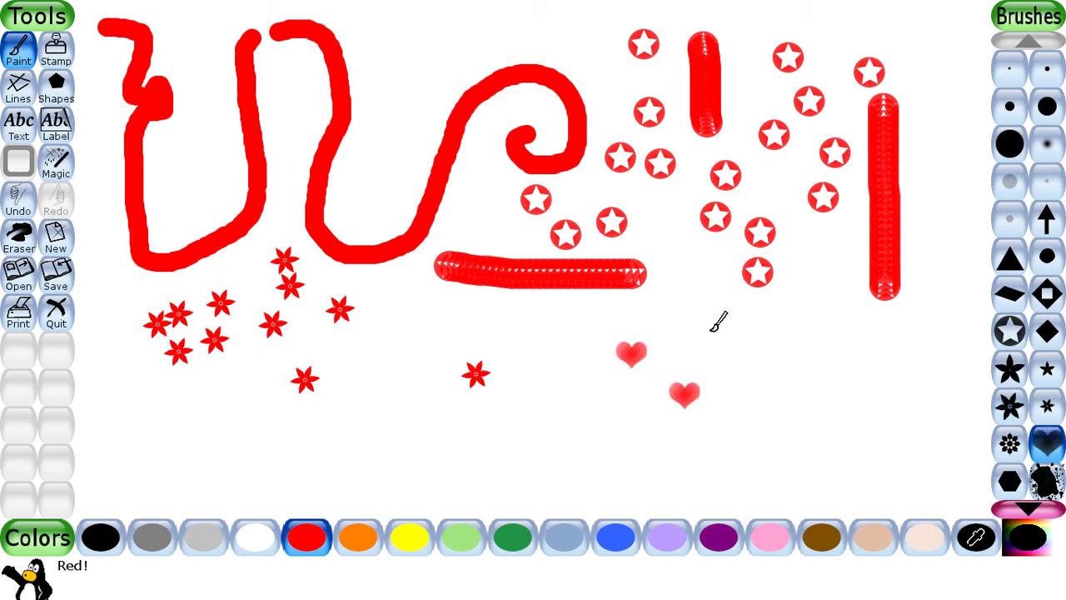
{"action": "left_click", "coordinate": [716, 327]}
{"action": "left_click", "coordinate": [743, 347]}
{"action": "left_click", "coordinate": [786, 318]}
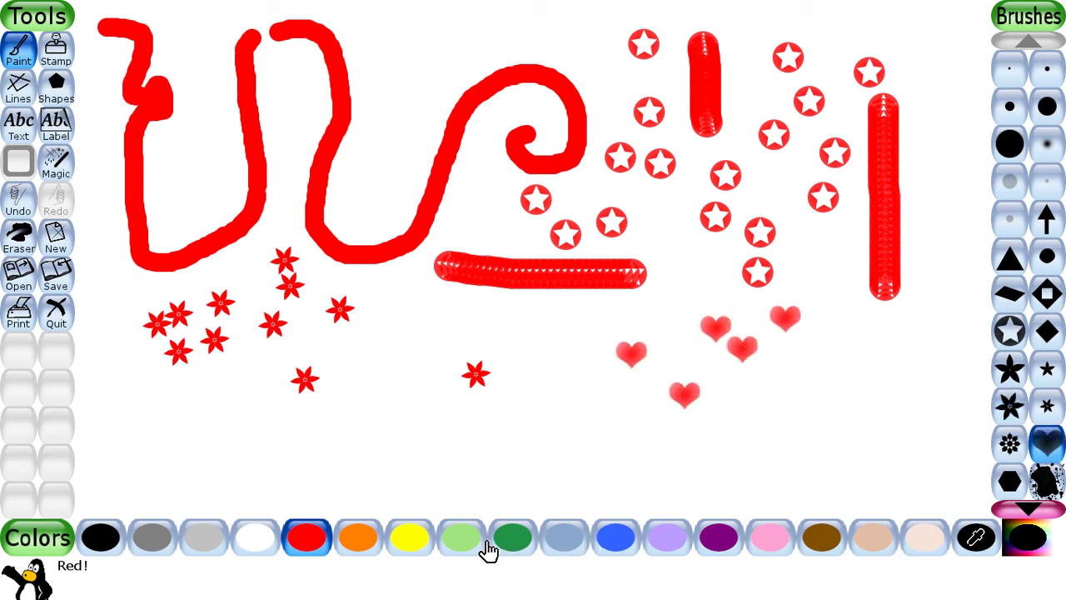
- Using the large five-petal brush in yellow, scatter marks across the canvas, with a vertical stroke and a spaced, rising trail
{"action": "left_click", "coordinate": [409, 539]}
{"action": "left_click", "coordinate": [1009, 369]}
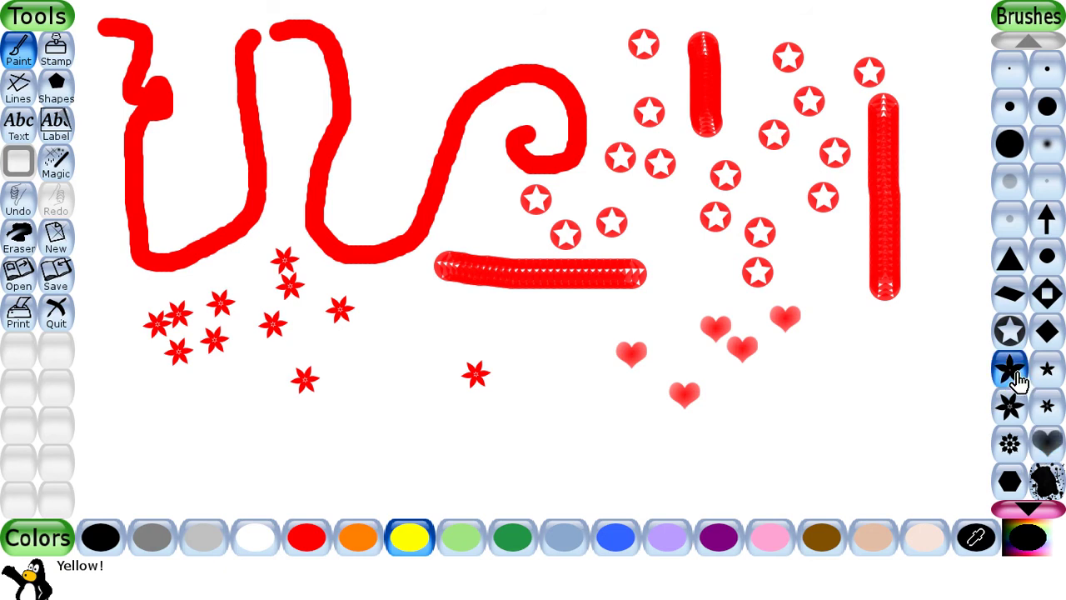
{"action": "left_click", "coordinate": [417, 319]}
{"action": "left_click", "coordinate": [385, 391]}
{"action": "left_click", "coordinate": [550, 350]}
{"action": "left_click", "coordinate": [476, 323]}
{"action": "left_click", "coordinate": [139, 394]}
{"action": "left_click", "coordinate": [250, 438]}
{"action": "left_click", "coordinate": [304, 340]}
{"action": "left_click", "coordinate": [397, 131]}
{"action": "left_click", "coordinate": [940, 77]}
{"action": "left_click", "coordinate": [938, 215]}
{"action": "left_click", "coordinate": [926, 348]}
{"action": "left_click", "coordinate": [820, 396]}
{"action": "left_click", "coordinate": [875, 252]}
{"action": "left_click", "coordinate": [837, 252]}
{"action": "left_click", "coordinate": [900, 181]}
{"action": "left_click", "coordinate": [870, 147]}
{"action": "left_click_drag", "start_coordinate": [950, 127], "coordinate": [963, 292]}
{"action": "left_click", "coordinate": [611, 456]}
{"action": "left_click", "coordinate": [640, 455]}
{"action": "left_click", "coordinate": [699, 454]}
{"action": "left_click", "coordinate": [705, 454]}
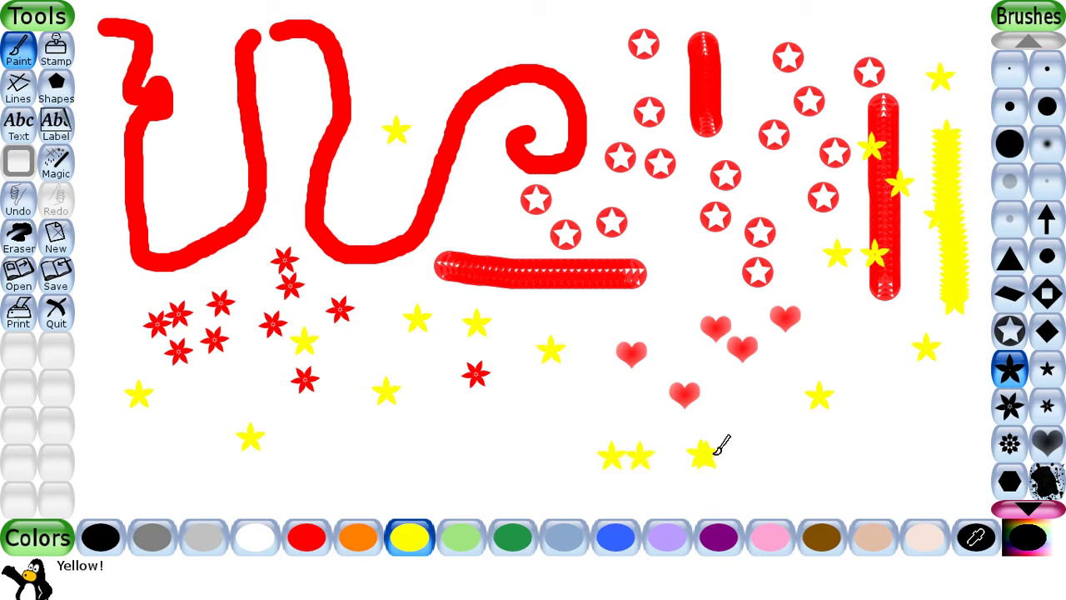
{"action": "left_click", "coordinate": [747, 455]}
{"action": "left_click", "coordinate": [797, 455]}
{"action": "left_click", "coordinate": [351, 452]}
{"action": "mouse_move", "coordinate": [379, 449]}
{"action": "left_mouse_down"}
{"action": "mouse_move", "coordinate": [548, 440]}
{"action": "mouse_move", "coordinate": [598, 410]}
{"action": "mouse_move", "coordinate": [640, 410]}
{"action": "left_mouse_up"}
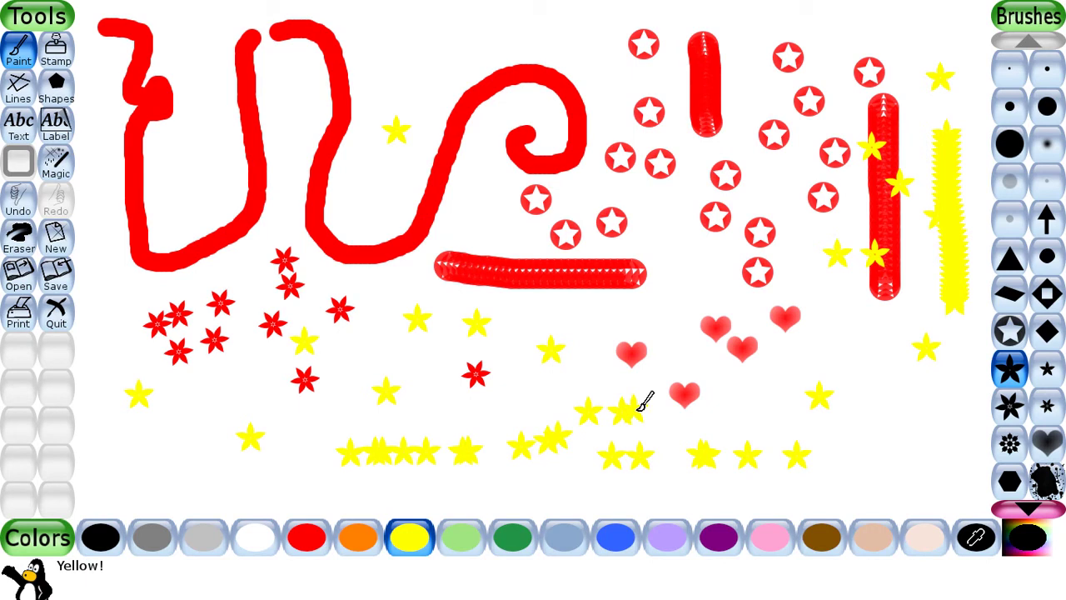
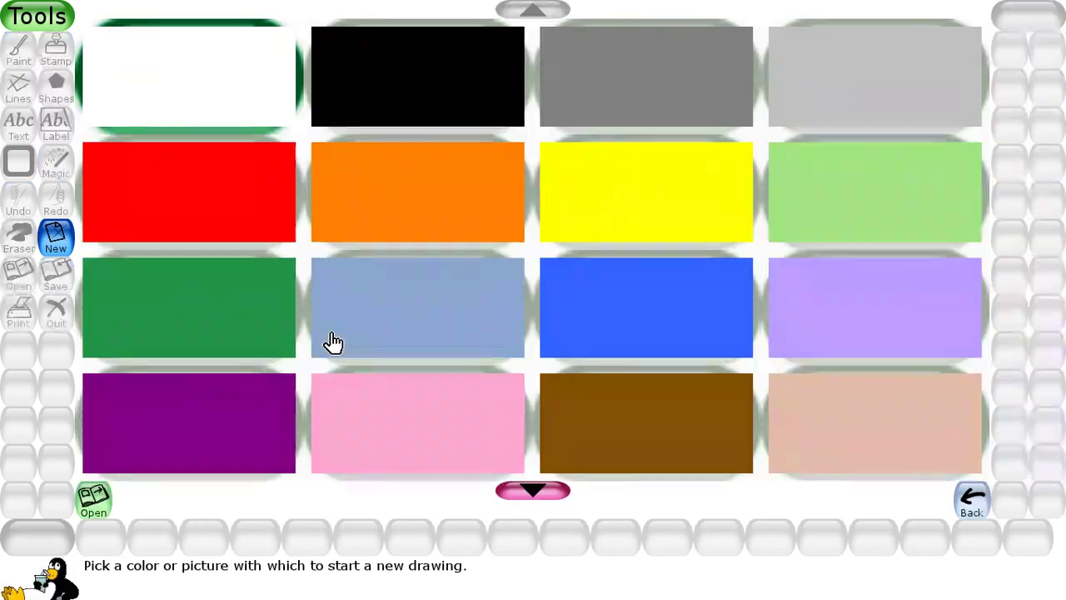
- Start another plain white drawing without saving the current picture
{"action": "left_click", "coordinate": [190, 72]}
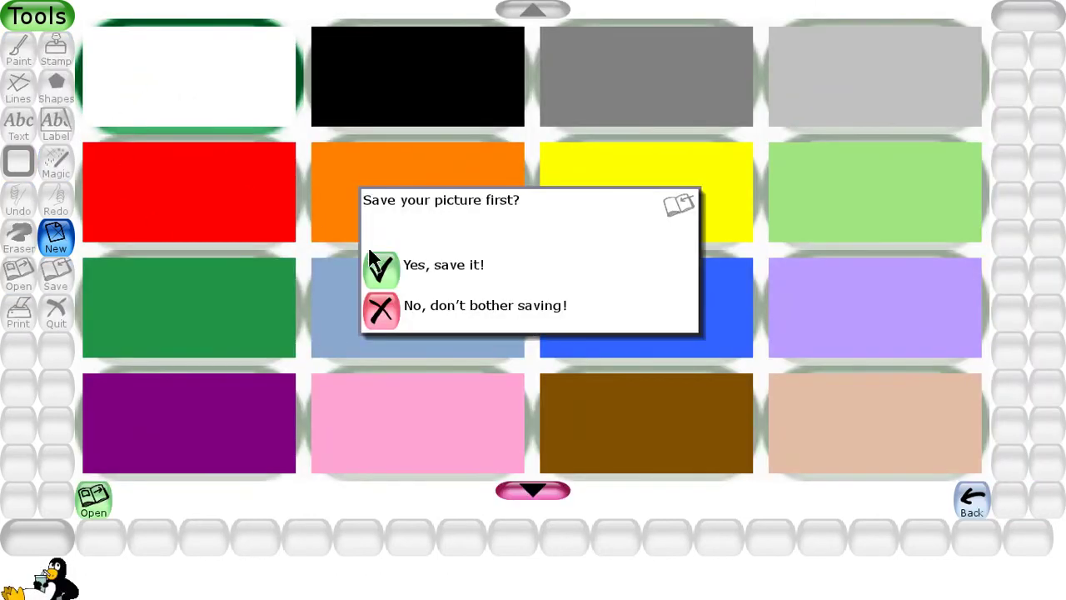
{"action": "left_click", "coordinate": [381, 310]}
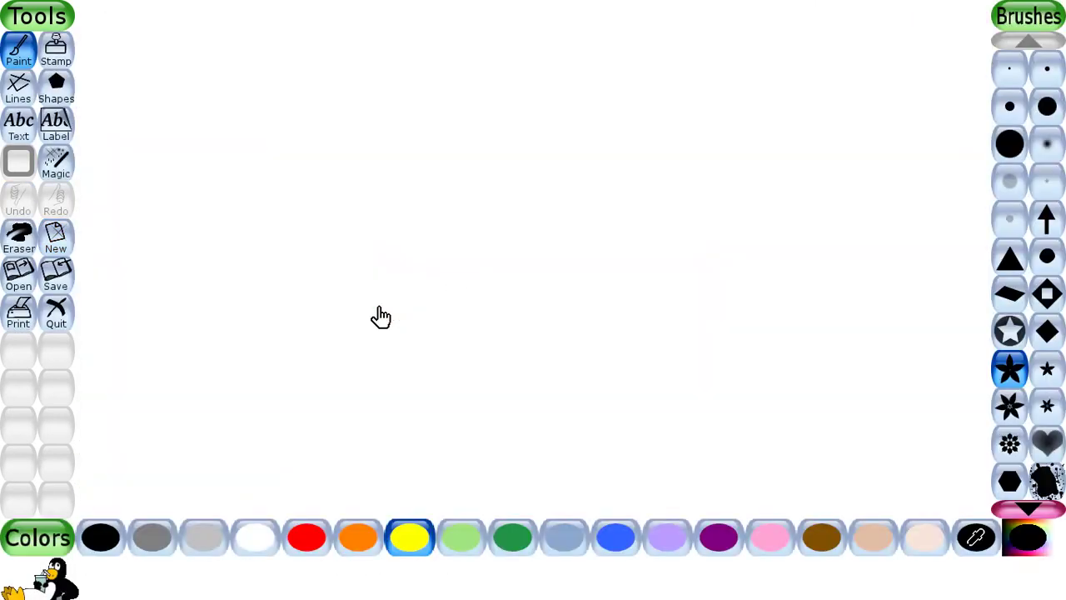
- Draw straight dark green lines with the second-largest round brush: two nearly horizontal, one nearly vertical and three slanted
{"action": "left_click", "coordinate": [12, 101]}
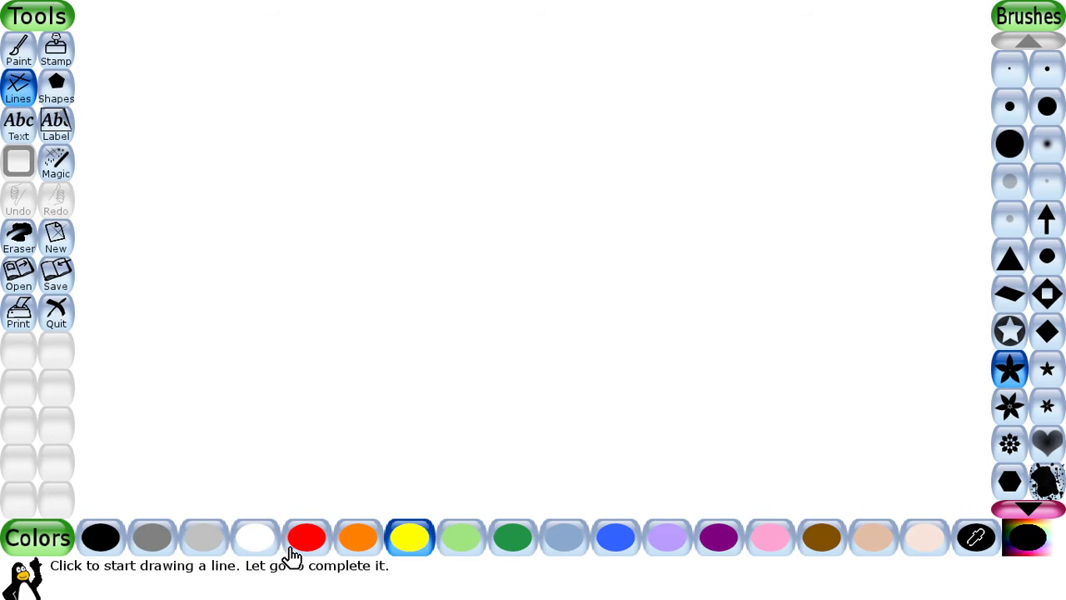
{"action": "left_click", "coordinate": [515, 546]}
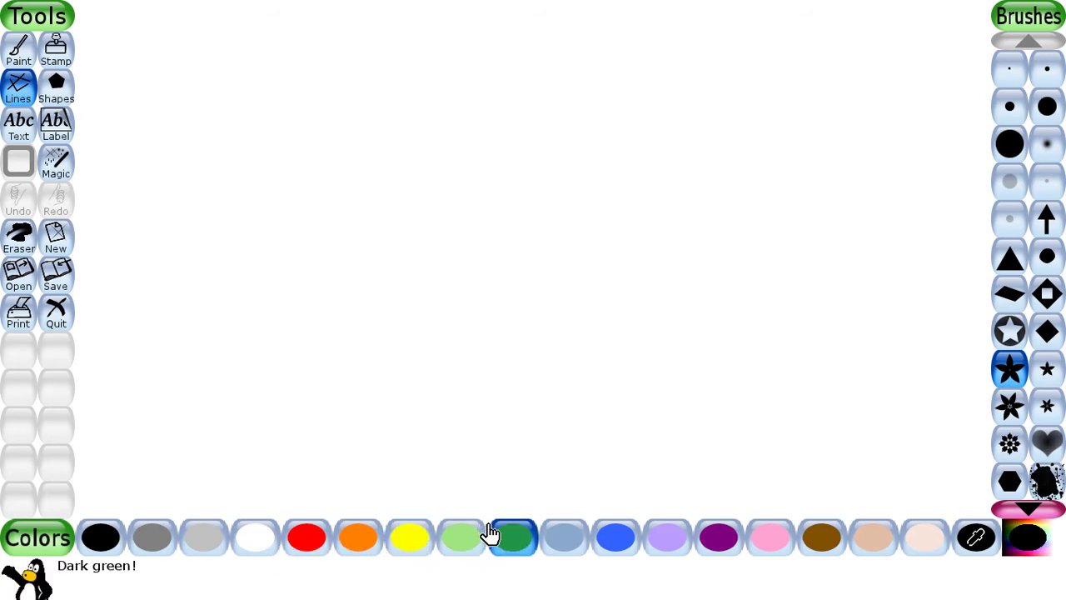
{"action": "left_click", "coordinate": [1048, 107]}
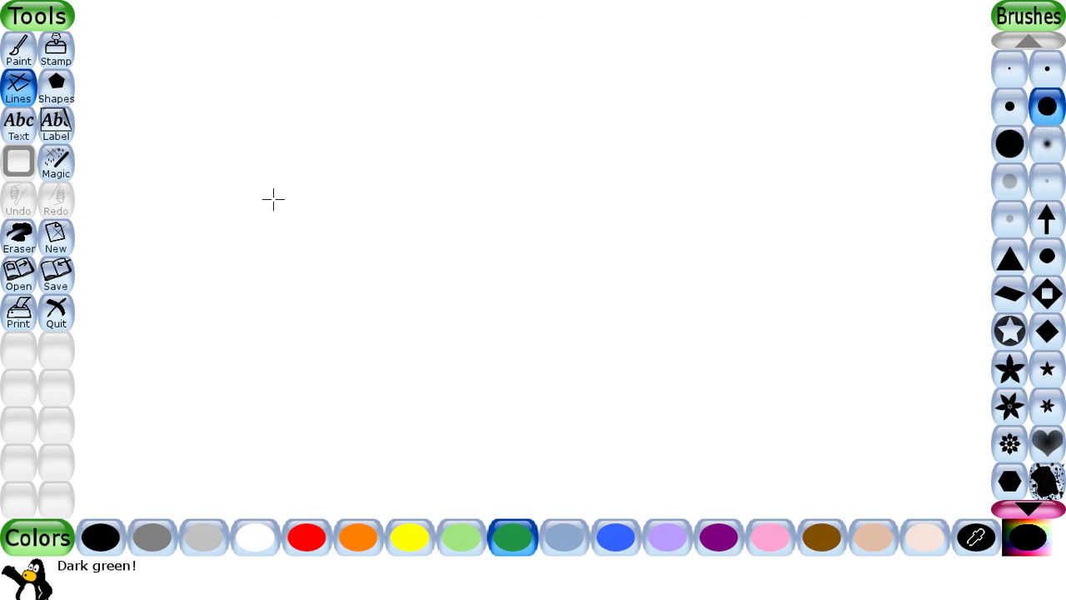
{"action": "left_click_drag", "start_coordinate": [133, 62], "coordinate": [611, 67]}
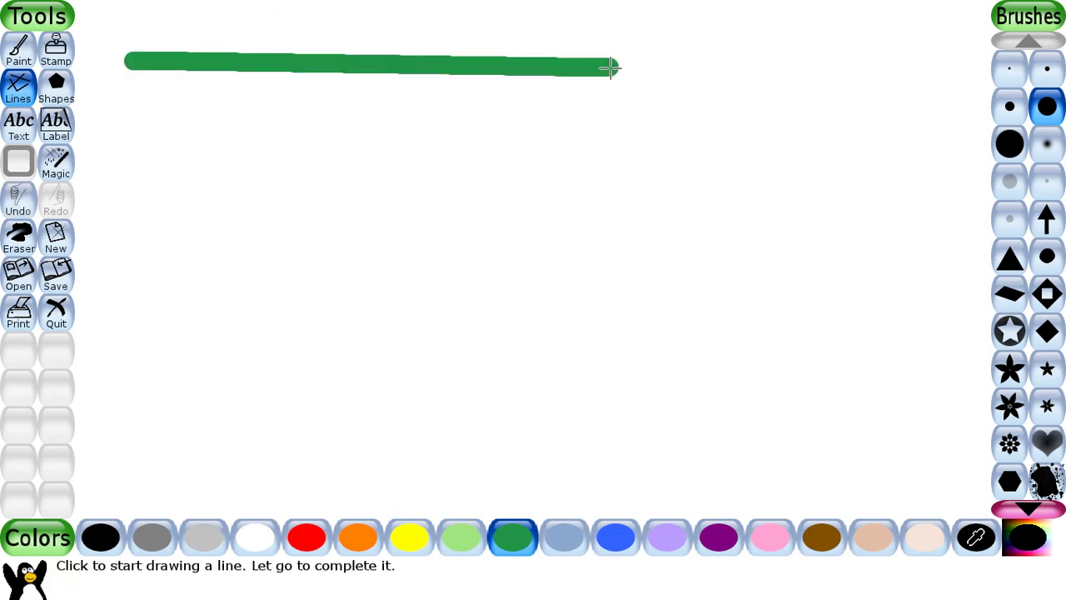
{"action": "left_click_drag", "start_coordinate": [144, 122], "coordinate": [622, 122]}
{"action": "left_click_drag", "start_coordinate": [790, 39], "coordinate": [815, 326]}
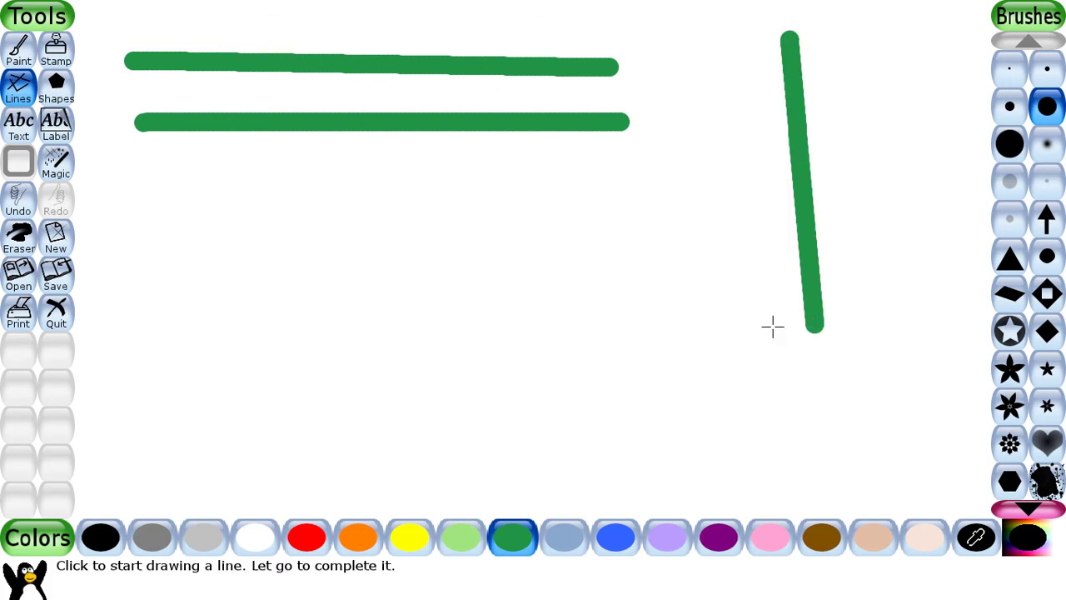
{"action": "mouse_move", "coordinate": [178, 293]}
{"action": "left_mouse_down"}
{"action": "mouse_move", "coordinate": [264, 186]}
{"action": "mouse_move", "coordinate": [326, 293]}
{"action": "mouse_move", "coordinate": [358, 210]}
{"action": "left_mouse_up"}
{"action": "left_click_drag", "start_coordinate": [353, 200], "coordinate": [371, 176]}
{"action": "left_click_drag", "start_coordinate": [409, 273], "coordinate": [642, 187]}
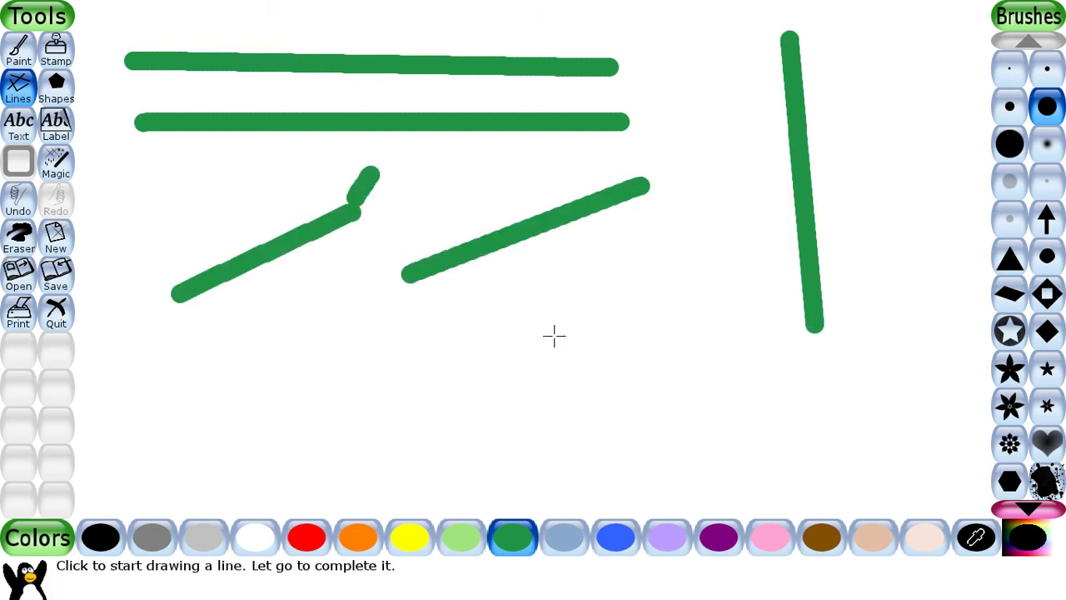
- Draw one slanted straight orange line below the green lines with the same round brush
{"action": "left_click", "coordinate": [363, 552]}
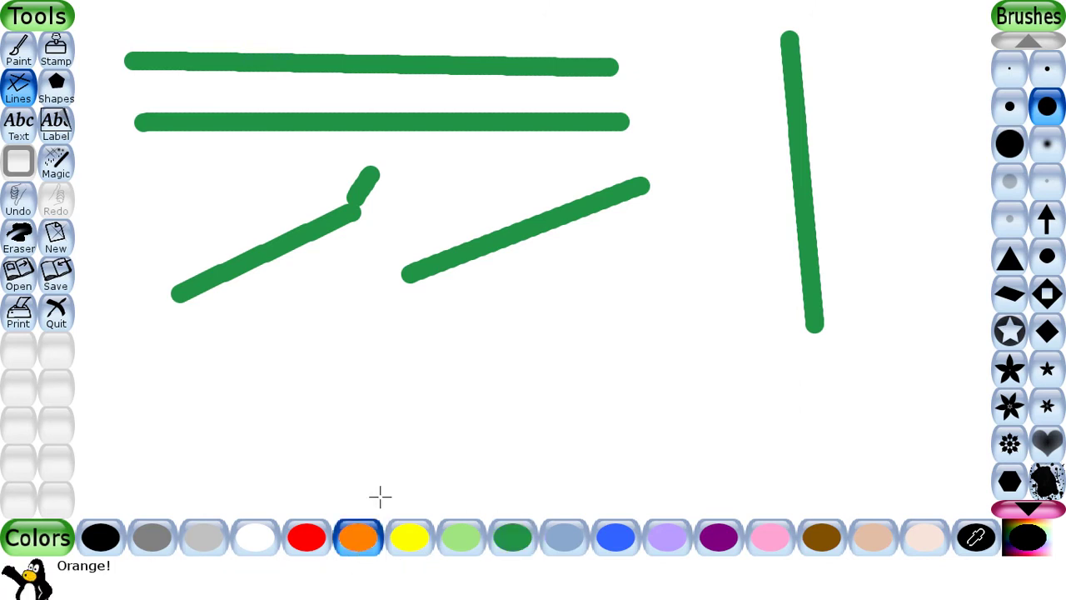
{"action": "left_click_drag", "start_coordinate": [259, 401], "coordinate": [515, 352]}
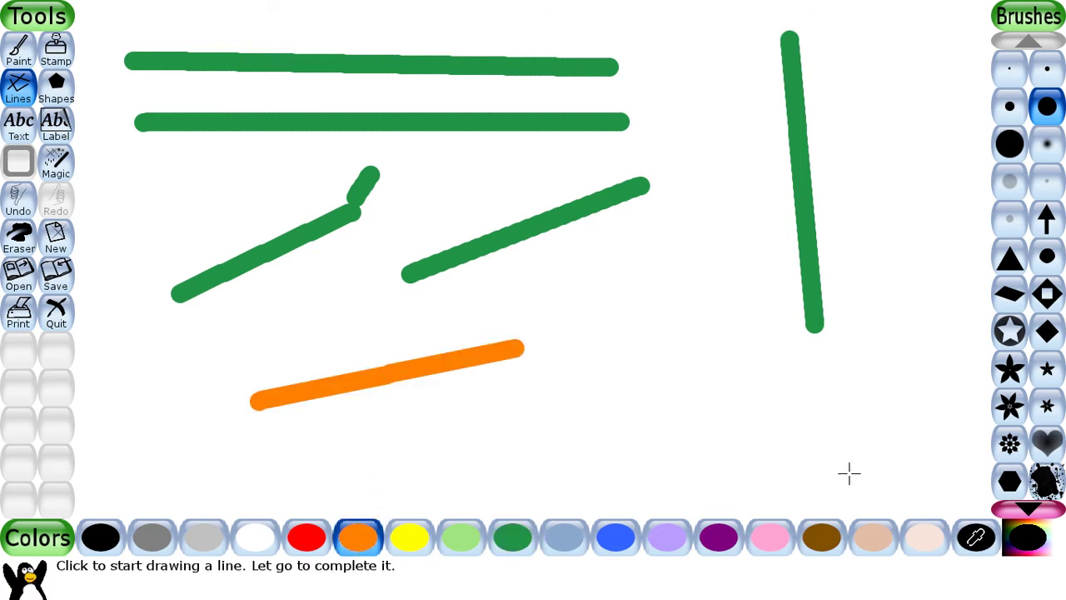
- Draw a long horizontal orange line with the large six-petal flower brush and two near-vertical rows with the triangle brush
{"action": "left_click", "coordinate": [1010, 406]}
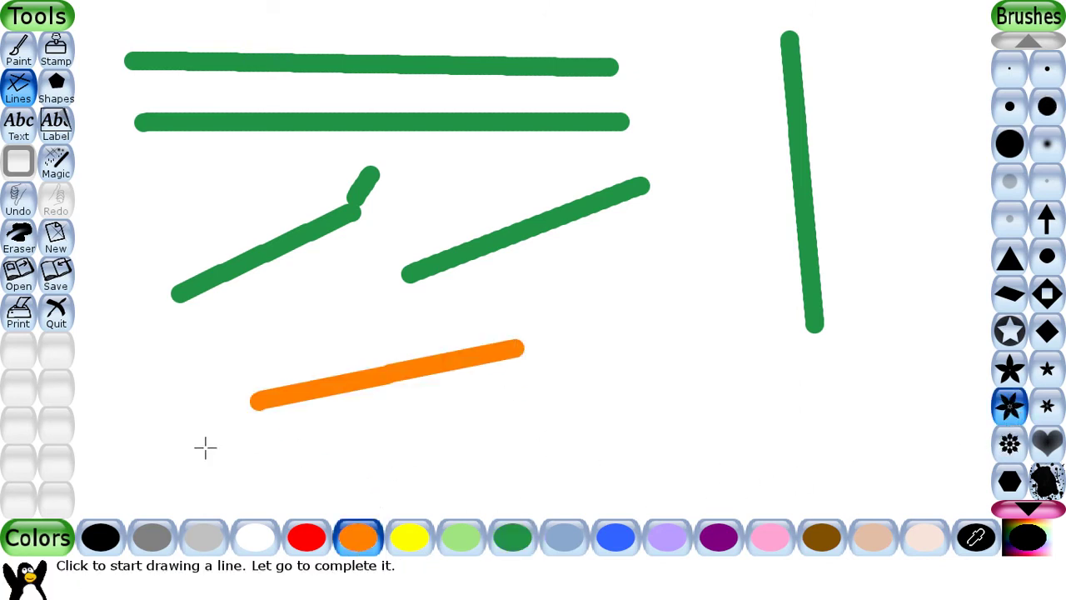
{"action": "left_click_drag", "start_coordinate": [206, 447], "coordinate": [785, 454]}
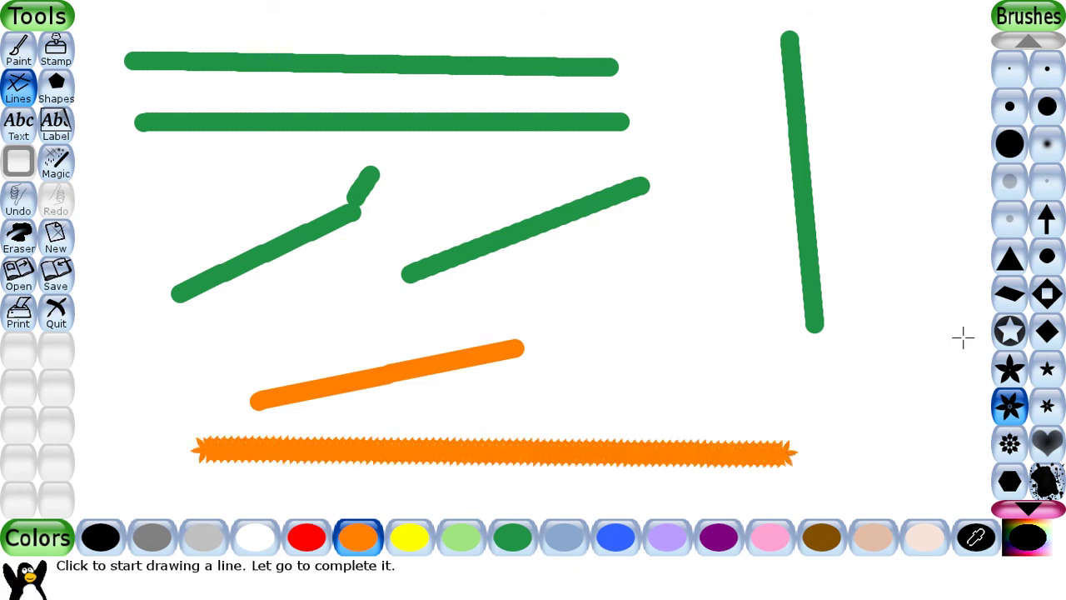
{"action": "left_click", "coordinate": [1011, 260]}
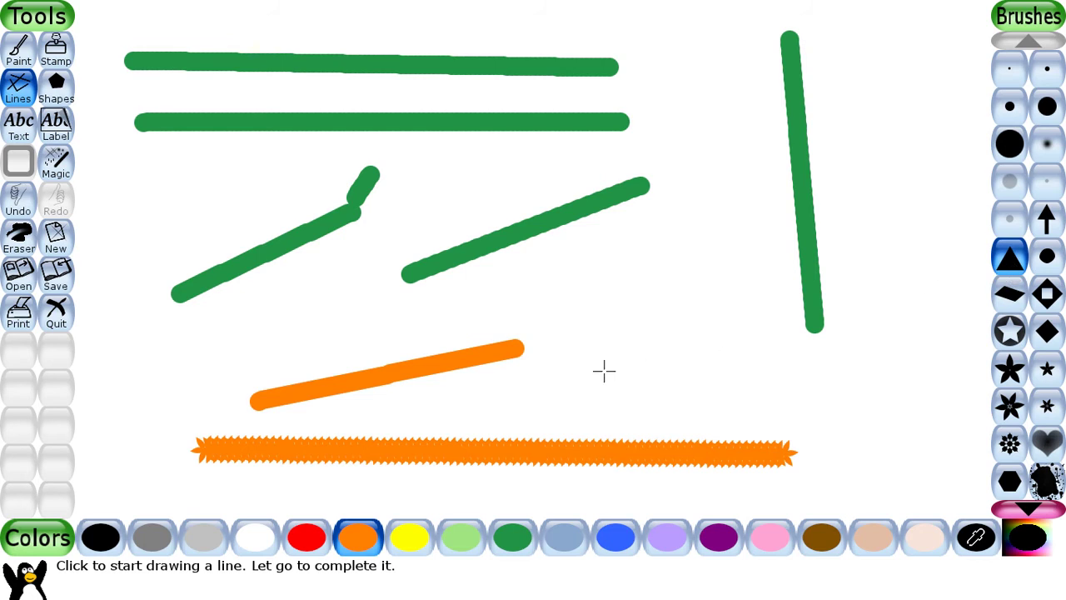
{"action": "left_click_drag", "start_coordinate": [916, 84], "coordinate": [934, 279]}
{"action": "left_click_drag", "start_coordinate": [713, 98], "coordinate": [710, 312]}
- Draw a long steep orange line with the large five-petal flower brush and a short horizontal one with the large six-petal brush
{"action": "left_click", "coordinate": [1010, 369]}
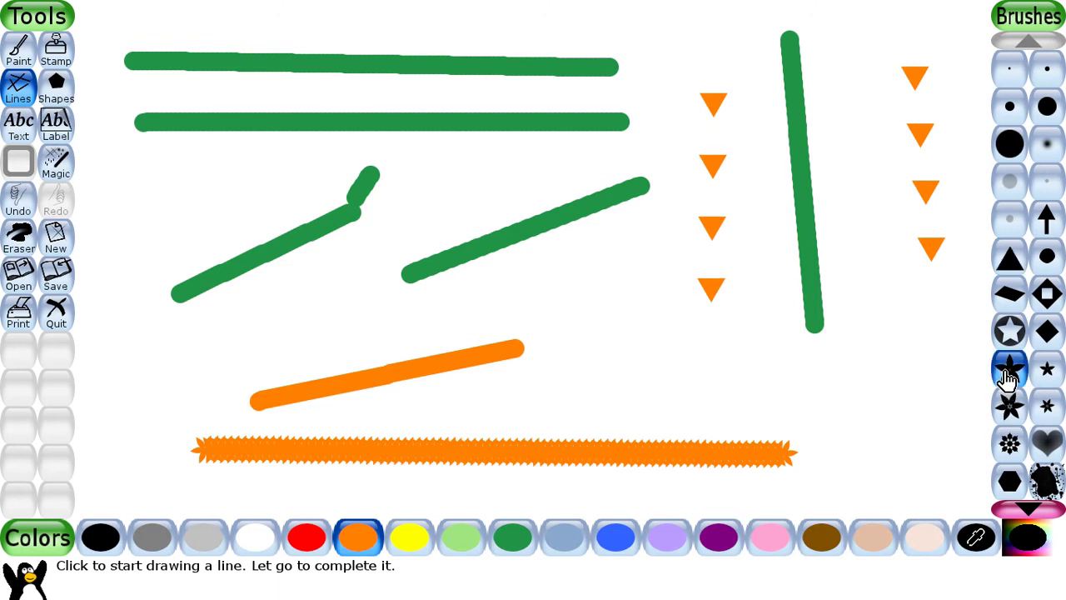
{"action": "left_click_drag", "start_coordinate": [848, 89], "coordinate": [927, 451]}
{"action": "left_click", "coordinate": [1008, 406]}
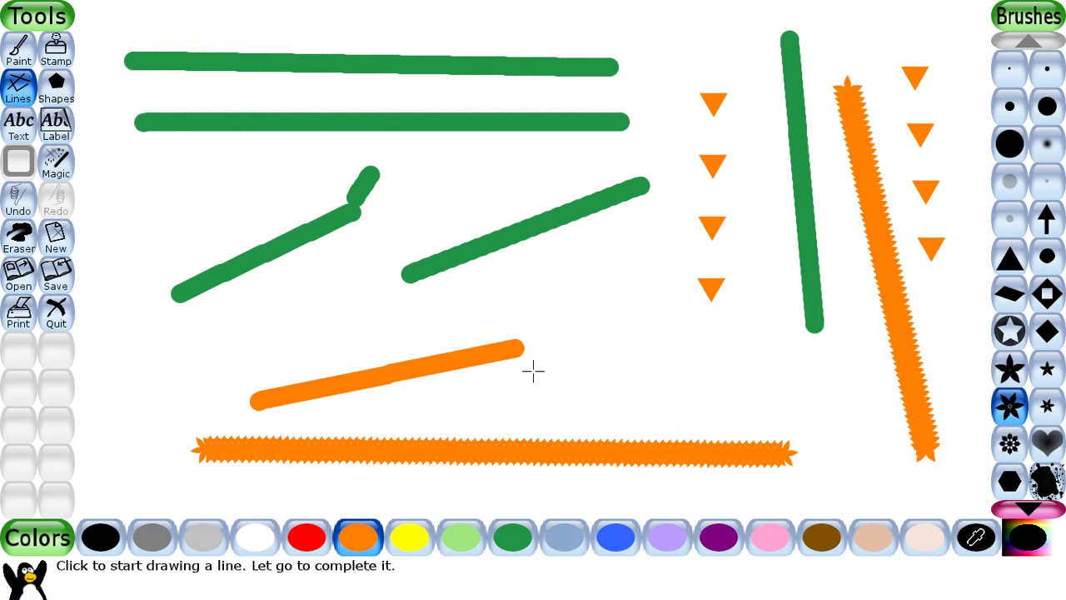
{"action": "left_click_drag", "start_coordinate": [533, 371], "coordinate": [724, 371]}
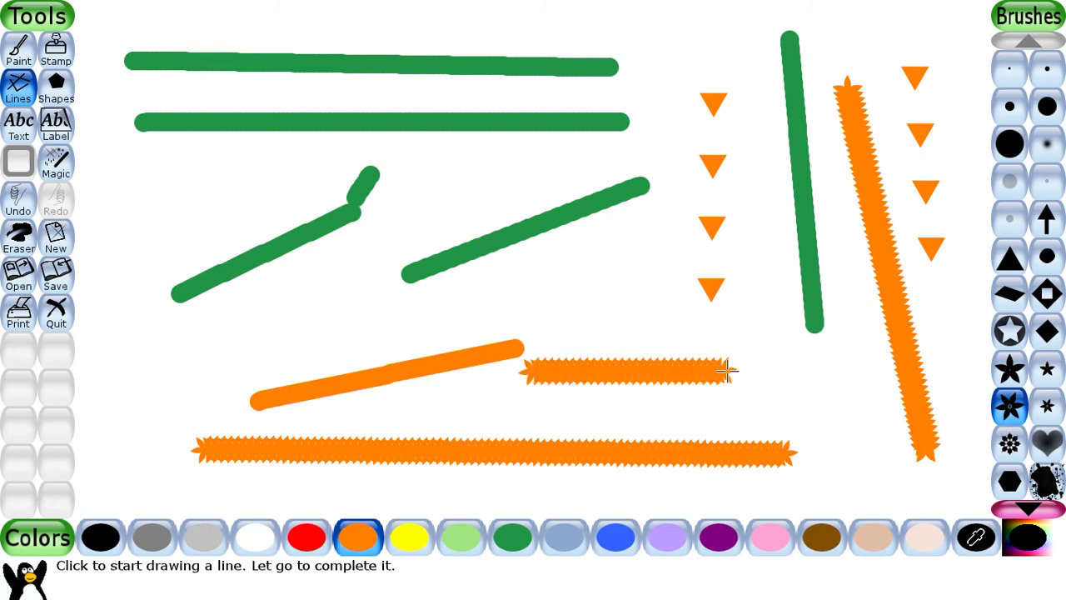
- Draw two short vertical orange lines with the heart brush, between the green lines and the triangle row
{"action": "left_click", "coordinate": [1042, 446]}
{"action": "left_click_drag", "start_coordinate": [631, 221], "coordinate": [633, 309]}
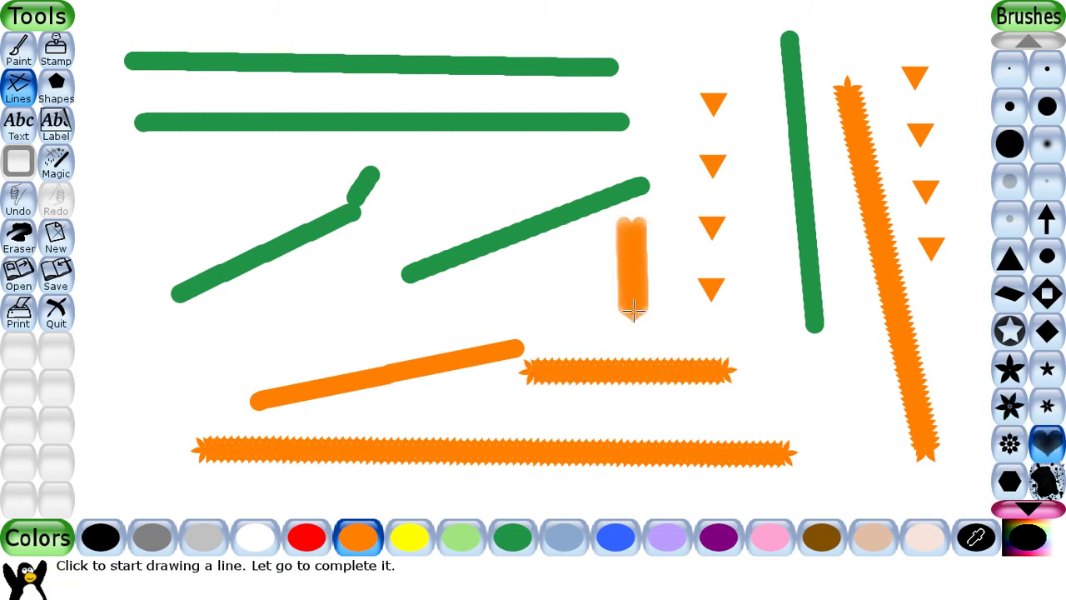
{"action": "left_click_drag", "start_coordinate": [663, 64], "coordinate": [666, 135]}
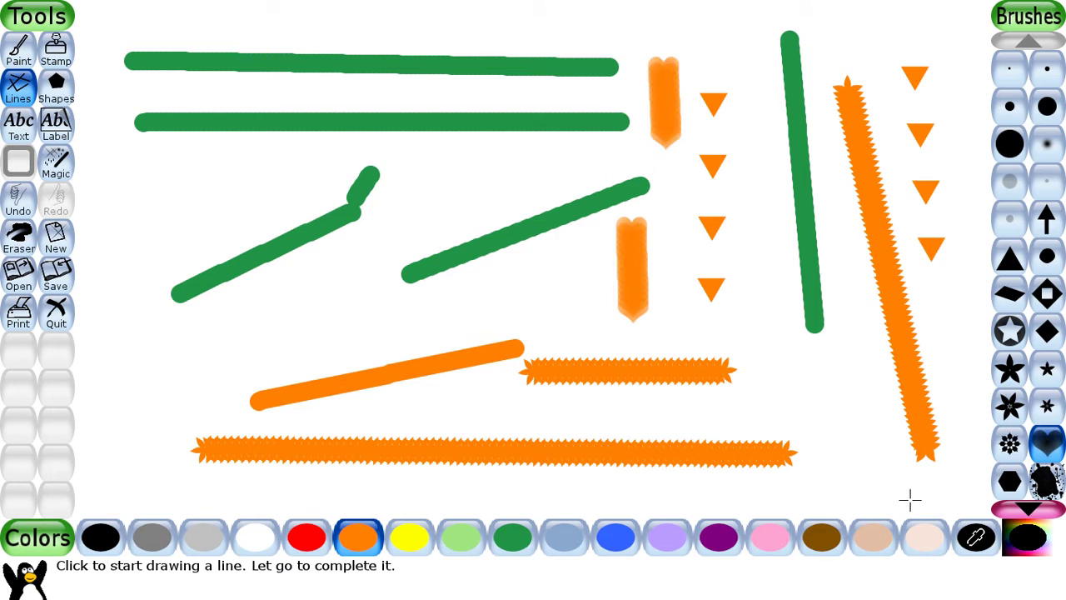
- Using the hollow diamond brush in orange, draw a horizontal line, a short steep line and three single diamonds
{"action": "left_click", "coordinate": [1047, 293]}
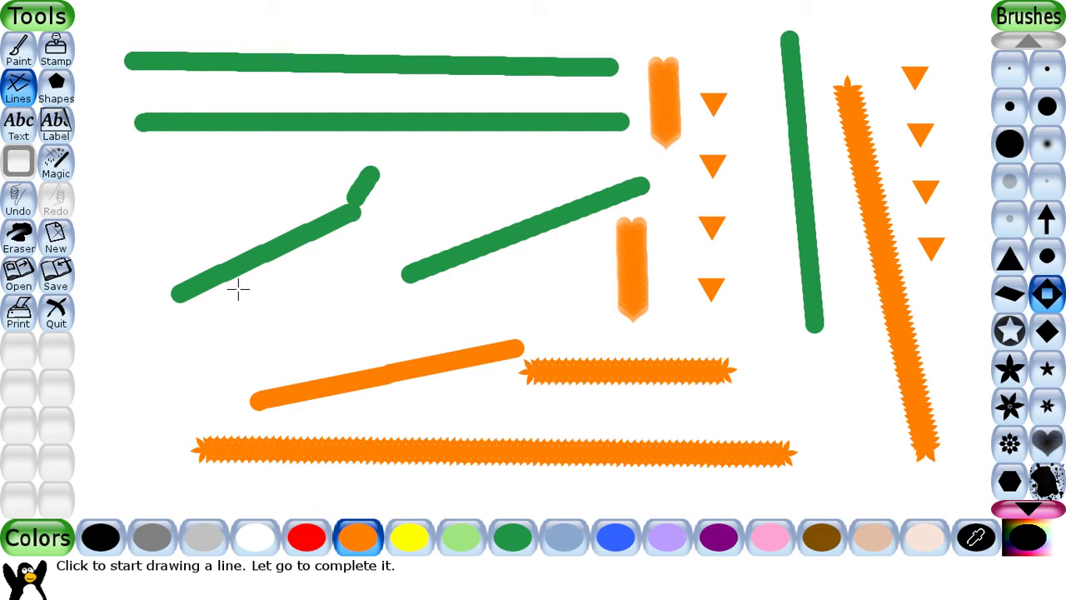
{"action": "left_click_drag", "start_coordinate": [133, 339], "coordinate": [400, 339]}
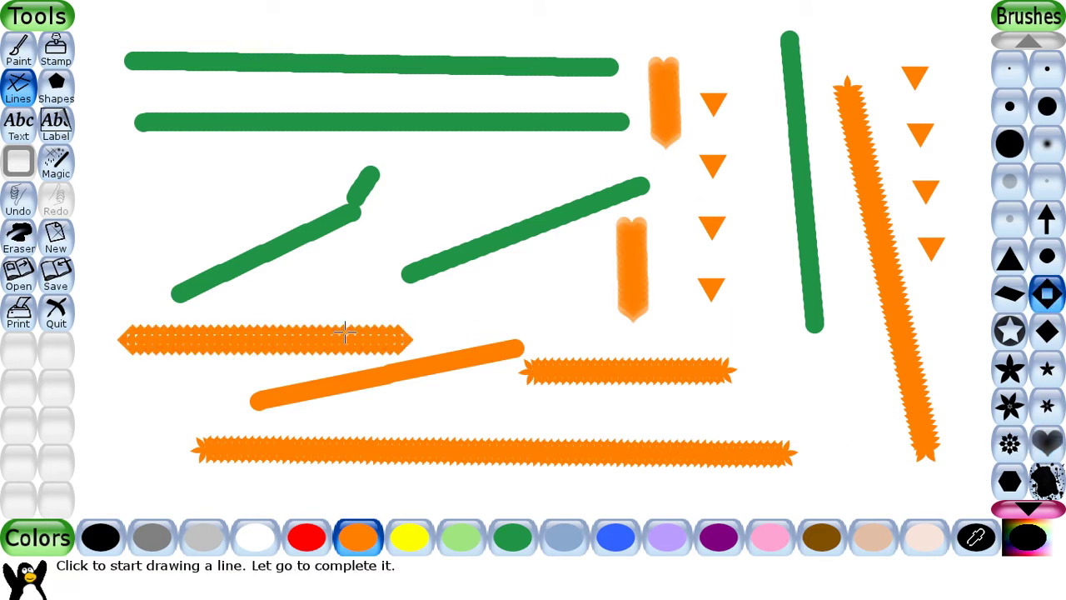
{"action": "left_click_drag", "start_coordinate": [458, 163], "coordinate": [445, 208]}
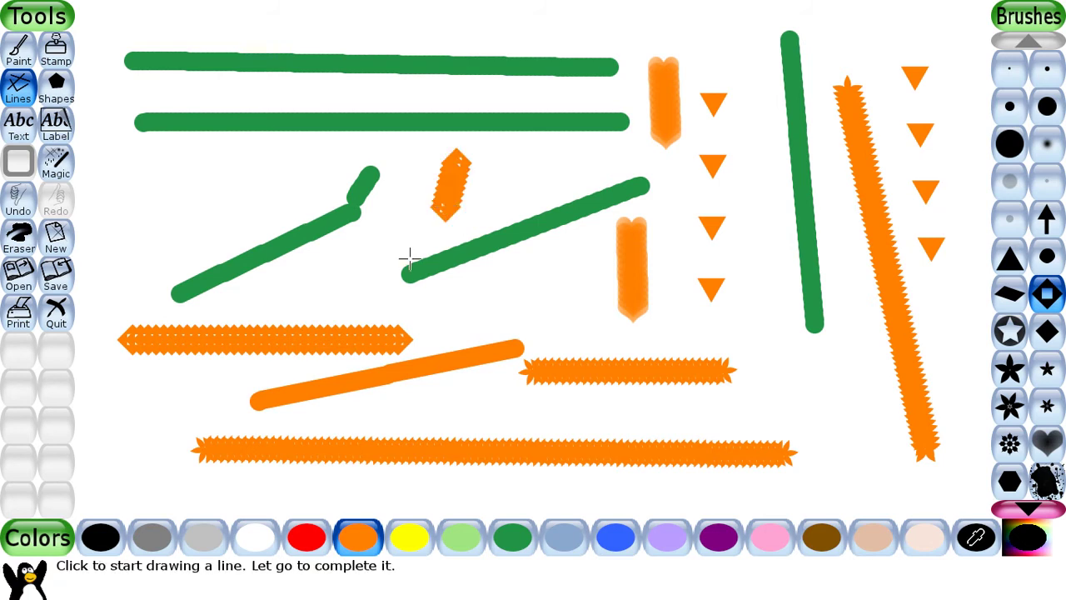
{"action": "left_click", "coordinate": [216, 165]}
{"action": "left_click", "coordinate": [211, 207]}
{"action": "left_click", "coordinate": [148, 182]}
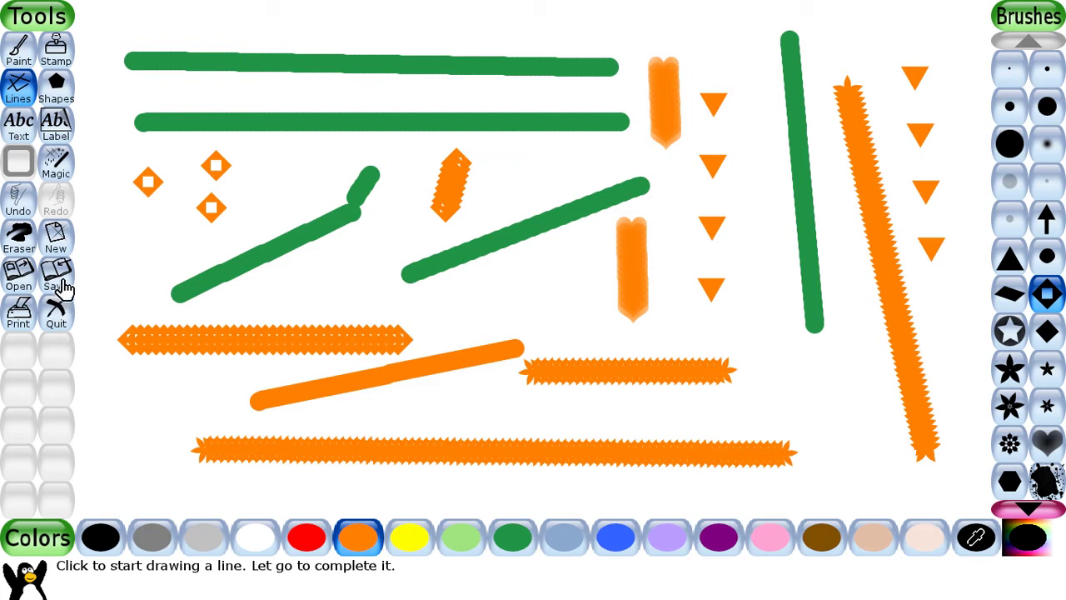
- Undo the drawn lines one after another until only the uppermost green line is left
{"action": "left_click", "coordinate": [23, 207]}
{"action": "double_click", "coordinate": [23, 207]}
{"action": "triple_click", "coordinate": [23, 206]}
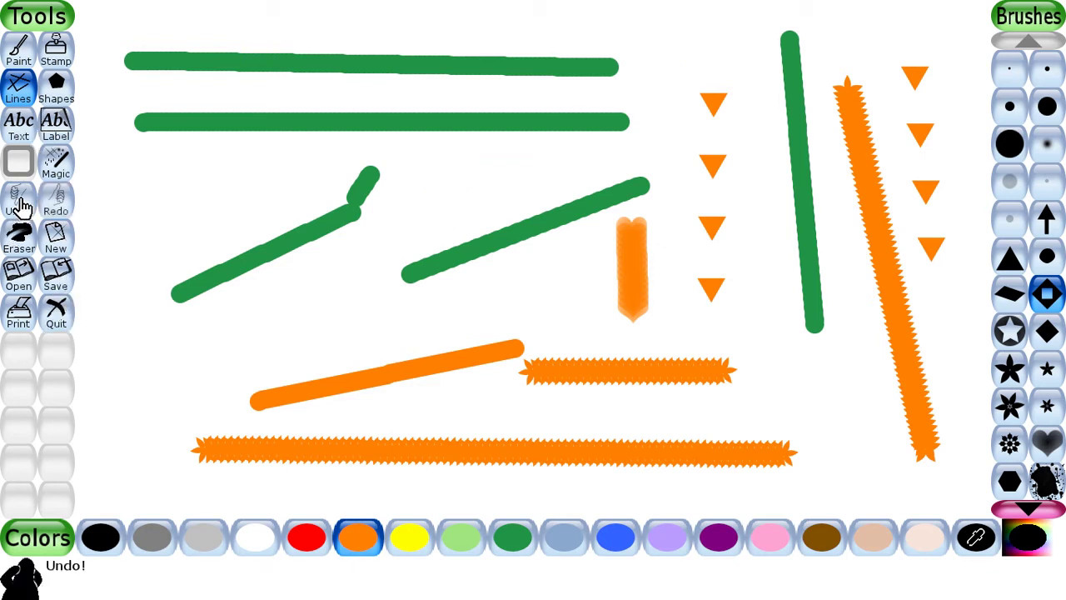
{"action": "double_click", "coordinate": [23, 207]}
{"action": "triple_click", "coordinate": [23, 207]}
{"action": "double_click", "coordinate": [23, 206]}
{"action": "double_click", "coordinate": [24, 207]}
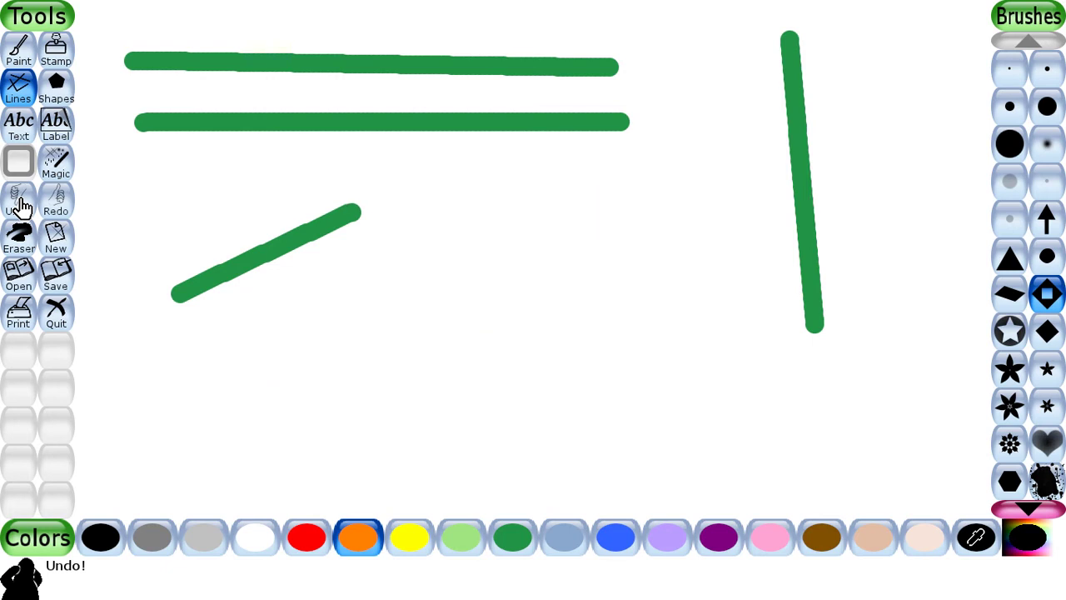
{"action": "double_click", "coordinate": [23, 207]}
{"action": "left_click", "coordinate": [23, 207]}
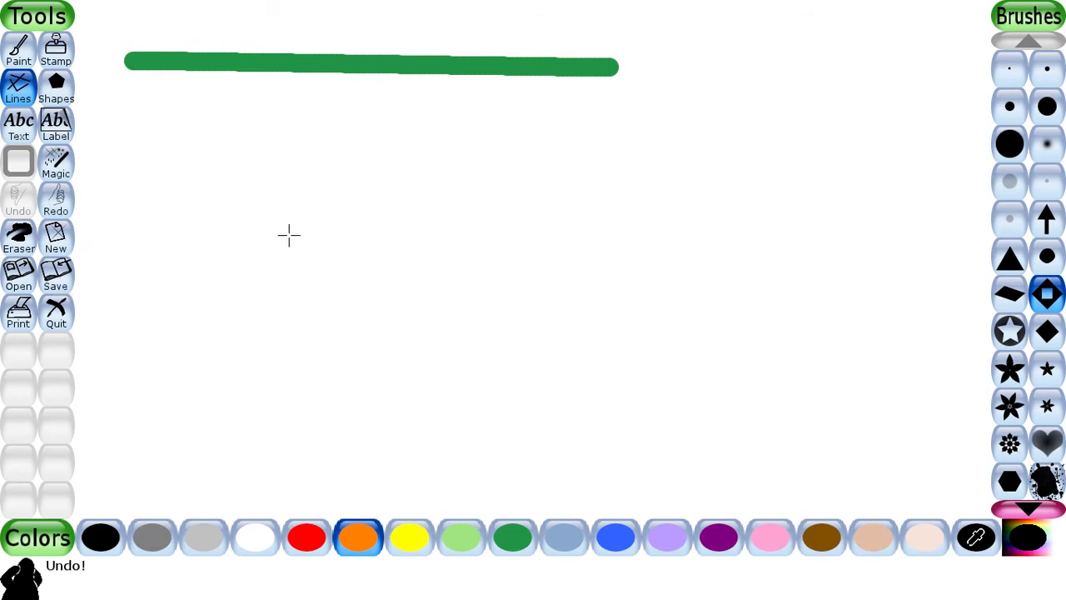
- Draw a tilted orange outline square with the Shapes tool at the starting end of the green line
{"action": "left_click", "coordinate": [60, 97]}
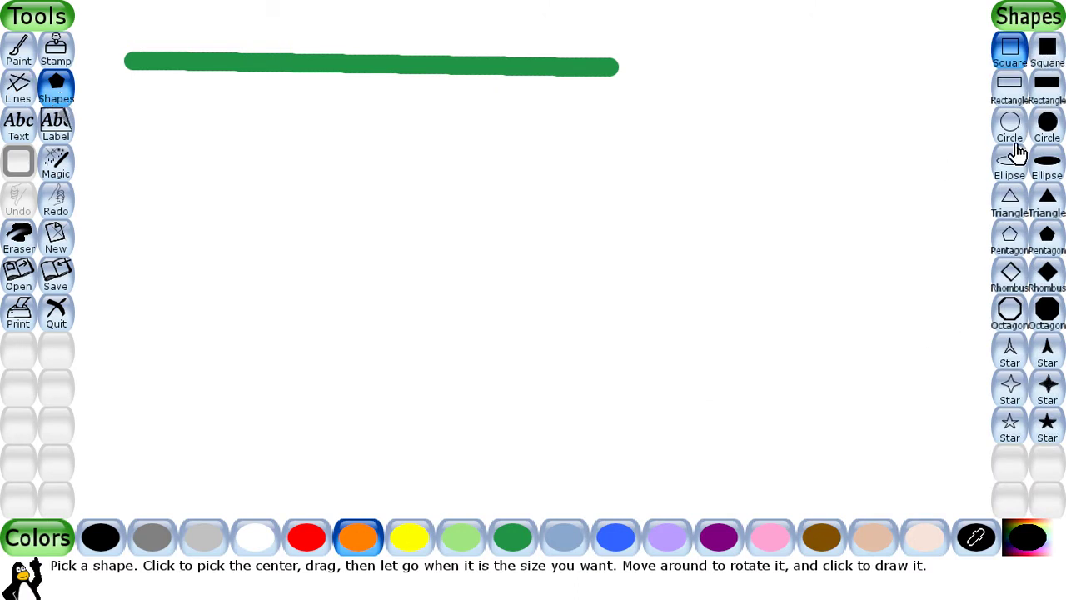
{"action": "left_click_drag", "start_coordinate": [129, 109], "coordinate": [125, 160]}
{"action": "left_click", "coordinate": [155, 197]}
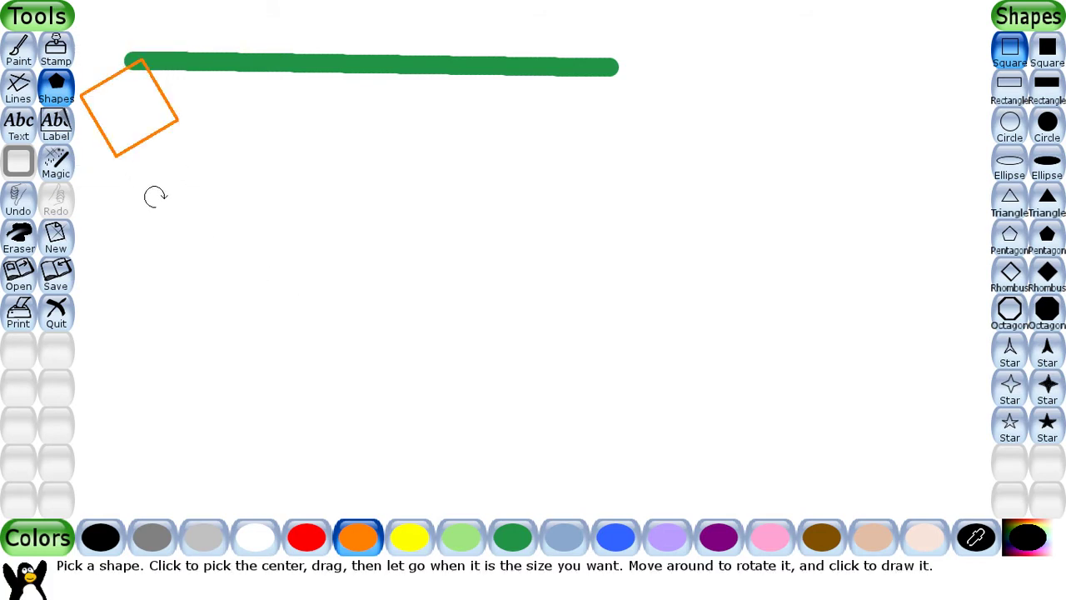
- Draw a small tilted filled red square beyond the far end of the green line
{"action": "left_click", "coordinate": [307, 539]}
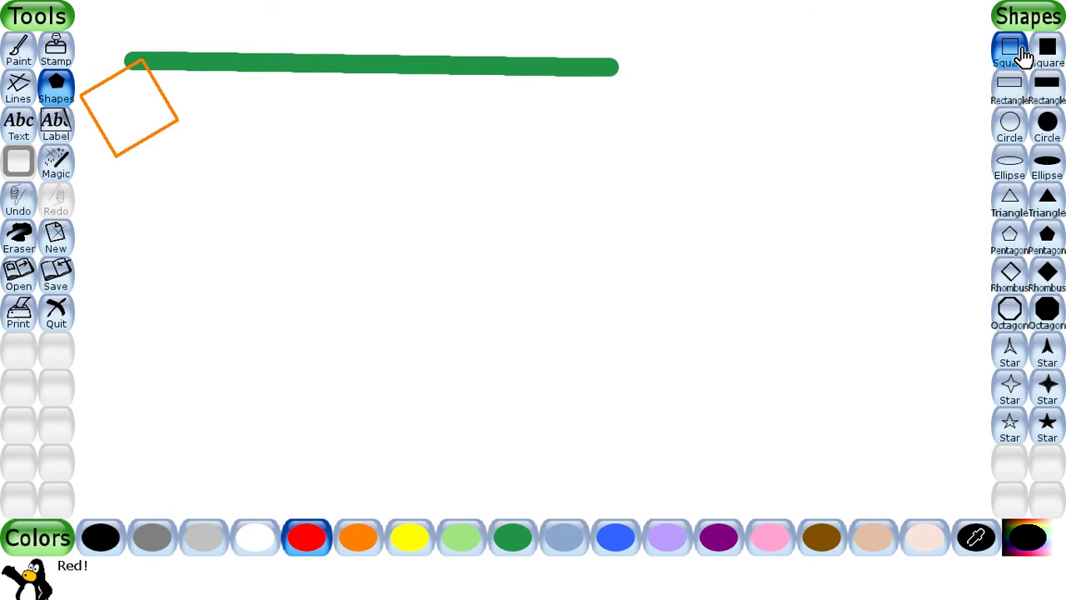
{"action": "left_click", "coordinate": [1056, 49]}
{"action": "left_click_drag", "start_coordinate": [696, 37], "coordinate": [708, 75]}
{"action": "left_click", "coordinate": [766, 211]}
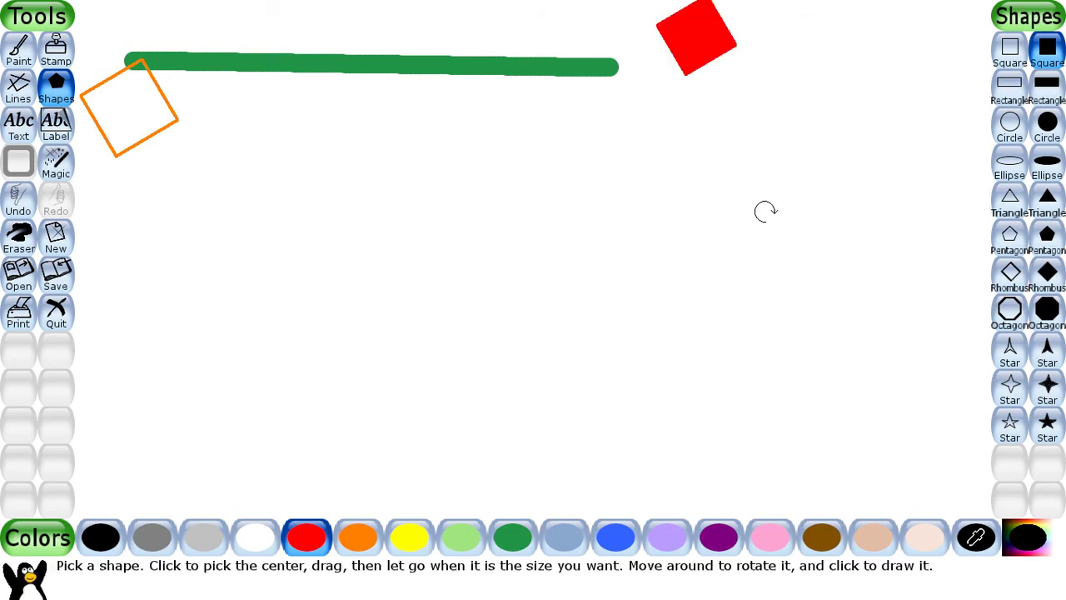
- Draw a filled red circle below the green line and an outlined red circle beside it
{"action": "left_click", "coordinate": [1048, 127]}
{"action": "mouse_move", "coordinate": [420, 176]}
{"action": "left_mouse_down"}
{"action": "mouse_move", "coordinate": [469, 277]}
{"action": "mouse_move", "coordinate": [514, 295]}
{"action": "mouse_move", "coordinate": [464, 257]}
{"action": "left_mouse_up"}
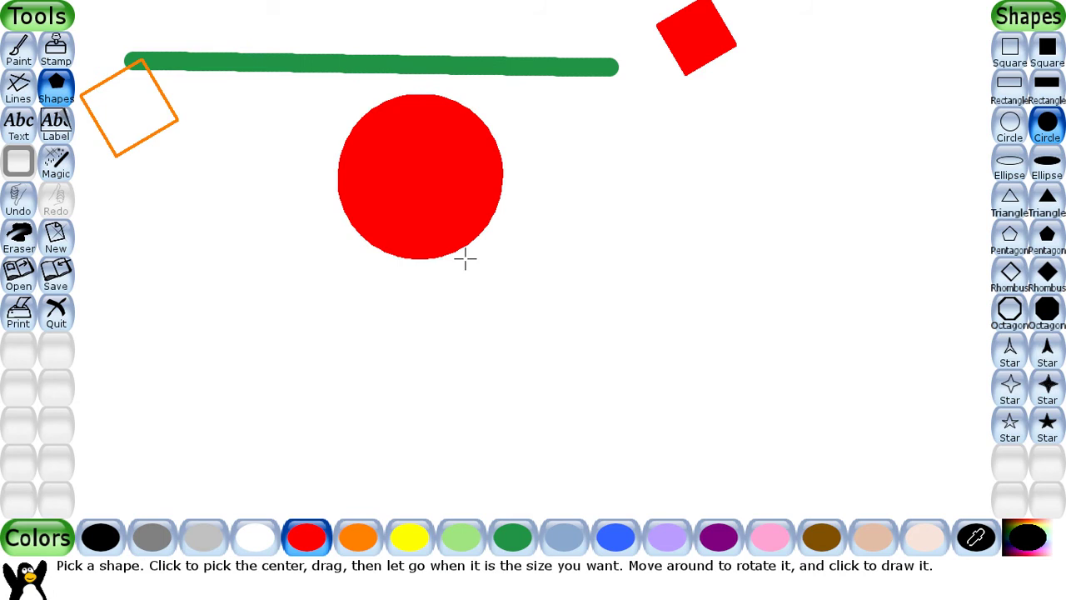
{"action": "left_click", "coordinate": [1010, 126]}
{"action": "mouse_move", "coordinate": [613, 153]}
{"action": "left_mouse_down"}
{"action": "mouse_move", "coordinate": [675, 267]}
{"action": "mouse_move", "coordinate": [616, 227]}
{"action": "left_mouse_up"}
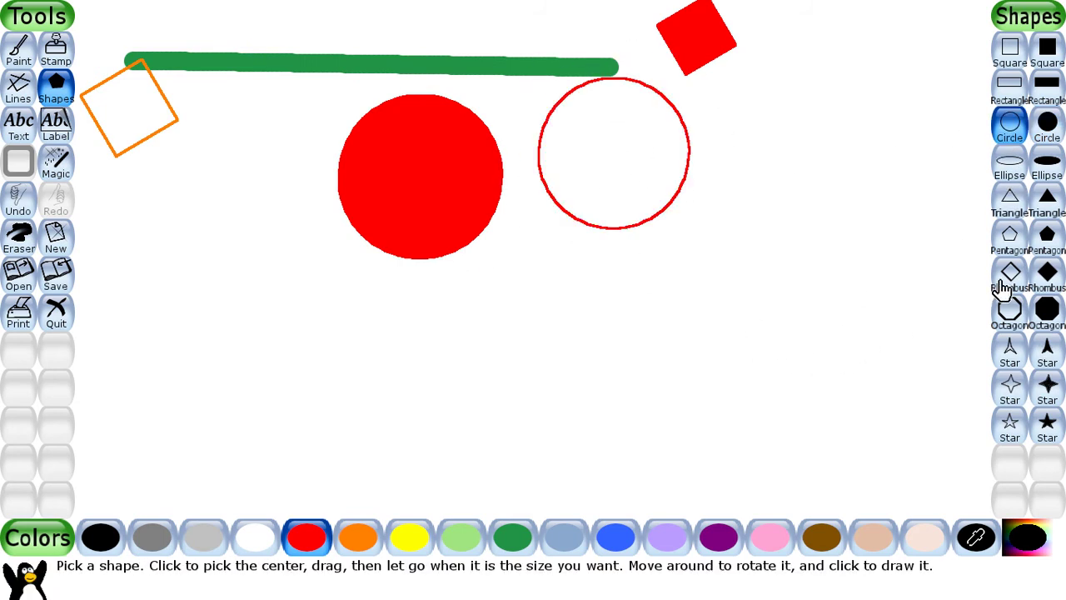
- Draw an upright outlined red pentagon beside the outlined circle and a wide filled red pentagon below the two circles
{"action": "left_click", "coordinate": [1010, 239]}
{"action": "left_click_drag", "start_coordinate": [800, 175], "coordinate": [881, 265]}
{"action": "left_click", "coordinate": [883, 175]}
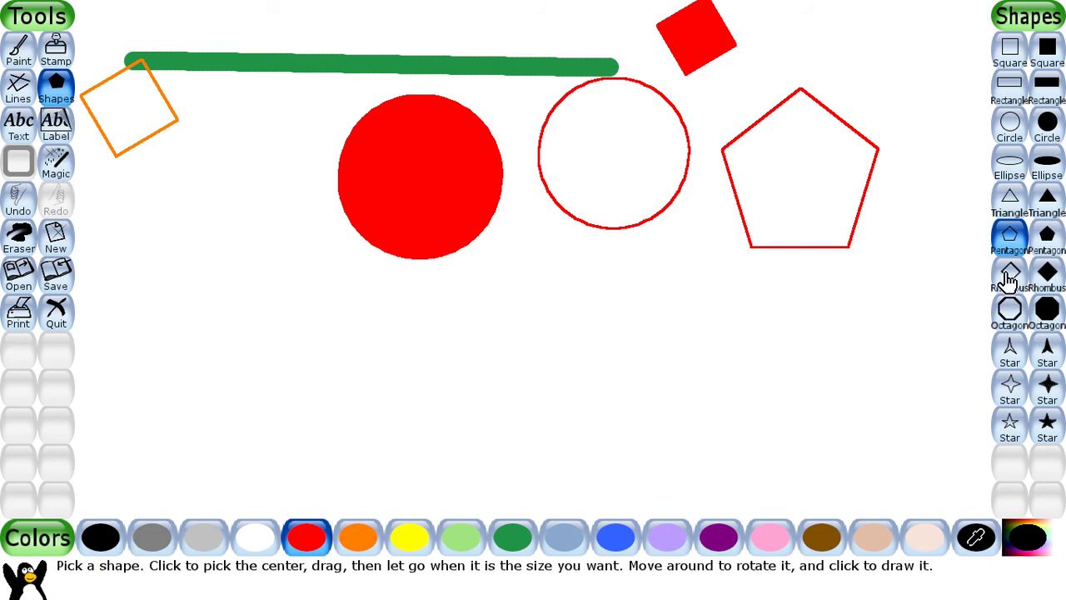
{"action": "left_click", "coordinate": [1040, 248]}
{"action": "left_click_drag", "start_coordinate": [550, 285], "coordinate": [663, 369]}
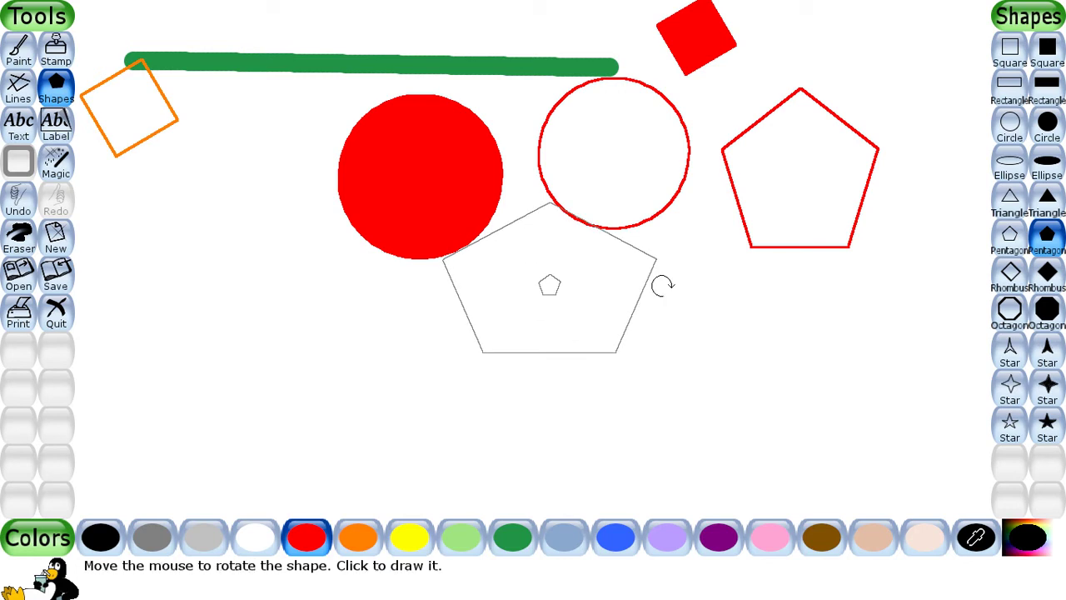
{"action": "left_click", "coordinate": [662, 285]}
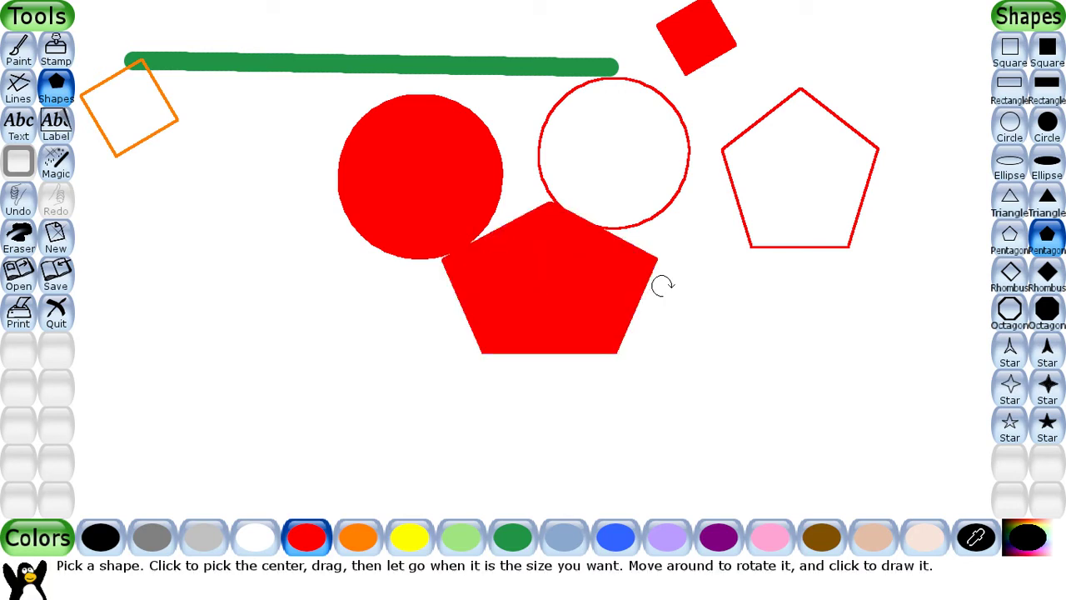
- Draw a large outlined red three-pointed star below the orange square
{"action": "left_click", "coordinate": [1006, 356]}
{"action": "mouse_move", "coordinate": [182, 251]}
{"action": "left_mouse_down"}
{"action": "mouse_move", "coordinate": [185, 275]}
{"action": "mouse_move", "coordinate": [326, 385]}
{"action": "mouse_move", "coordinate": [217, 341]}
{"action": "mouse_move", "coordinate": [297, 308]}
{"action": "mouse_move", "coordinate": [322, 363]}
{"action": "left_mouse_up"}
{"action": "left_click", "coordinate": [324, 249]}
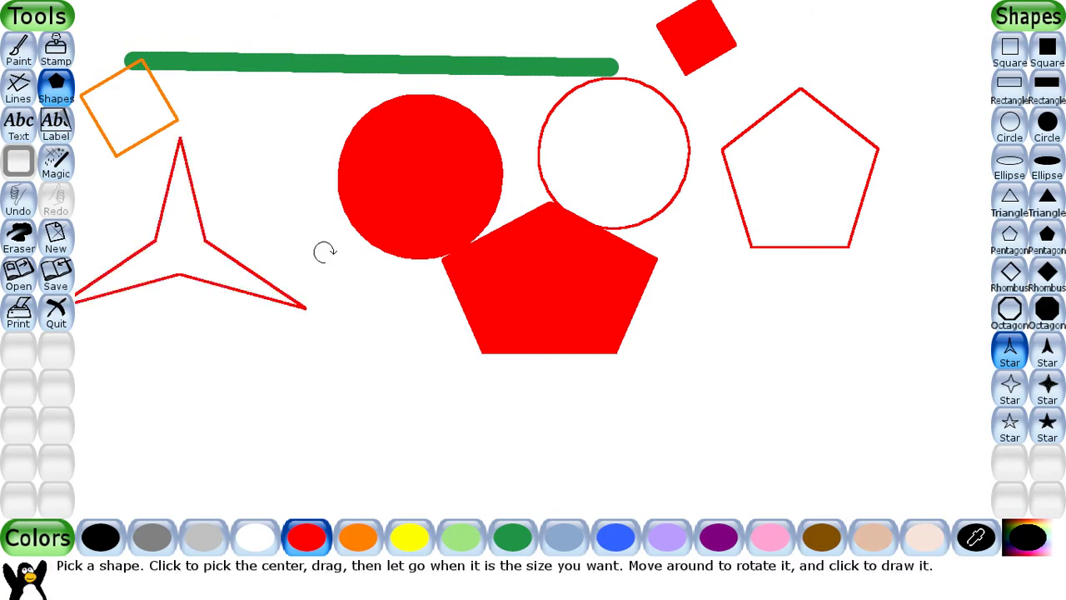
- Draw a large filled dark green four-pointed star below the three-pointed star
{"action": "left_click", "coordinate": [1045, 396]}
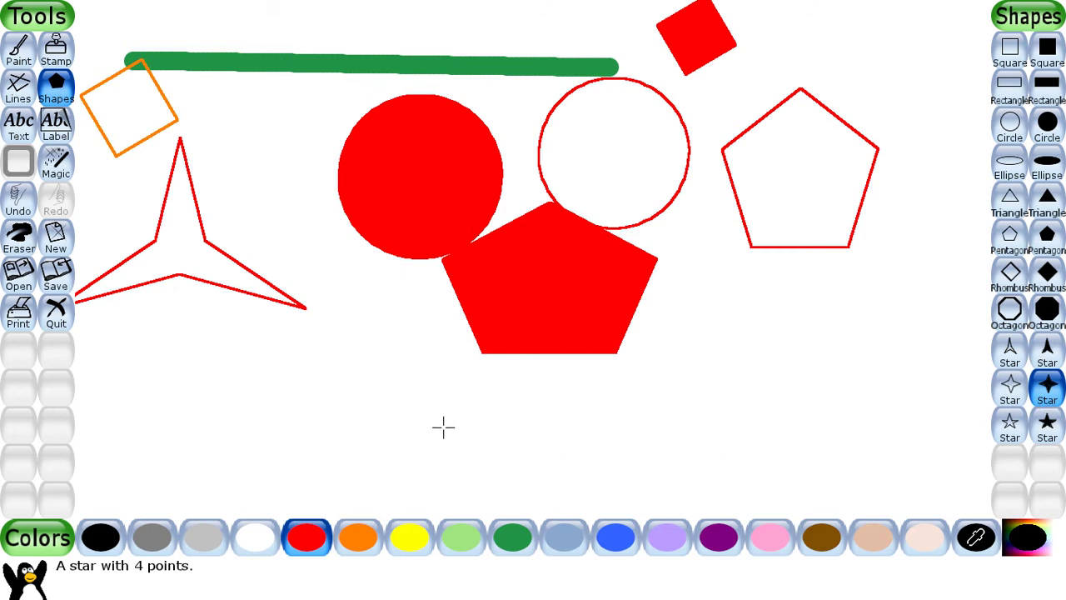
{"action": "left_click", "coordinate": [510, 542]}
{"action": "mouse_move", "coordinate": [224, 380]}
{"action": "left_mouse_down"}
{"action": "mouse_move", "coordinate": [391, 440]}
{"action": "mouse_move", "coordinate": [382, 481]}
{"action": "left_mouse_up"}
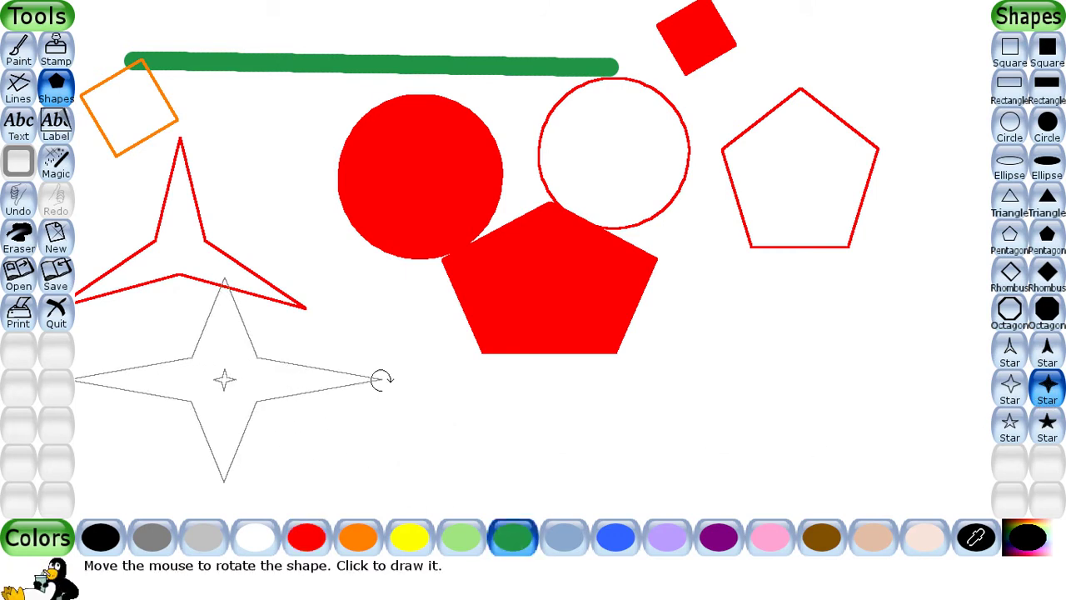
{"action": "left_click", "coordinate": [381, 378]}
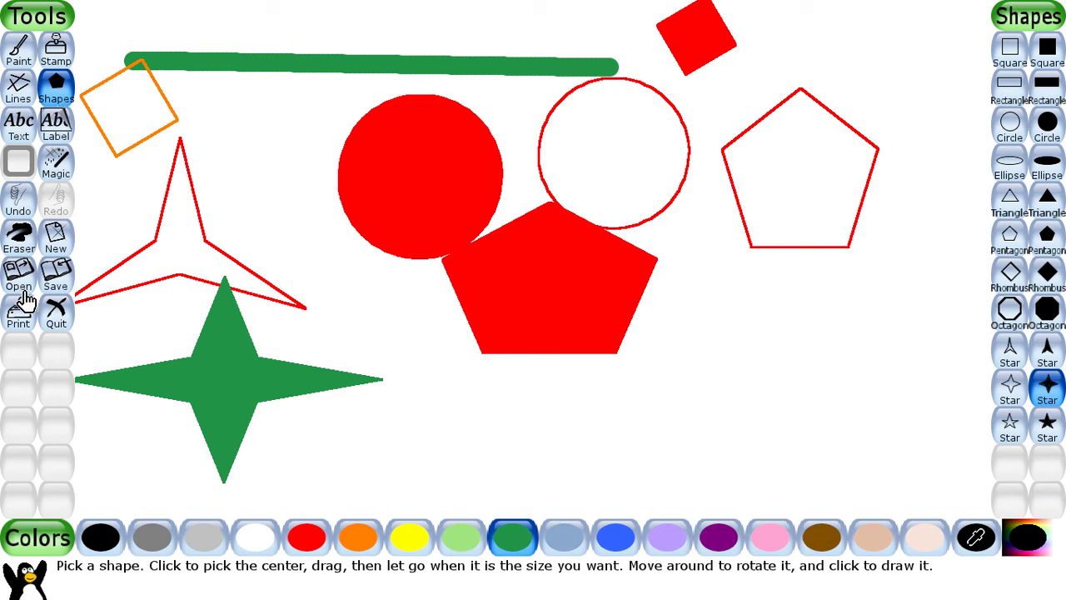
- Undo all the drawn shapes so that only the green line is left
{"action": "left_click", "coordinate": [21, 204]}
{"action": "left_click", "coordinate": [20, 204]}
{"action": "left_click", "coordinate": [21, 206]}
{"action": "left_click", "coordinate": [22, 208]}
{"action": "left_click", "coordinate": [22, 209]}
{"action": "left_click", "coordinate": [22, 208]}
{"action": "left_click", "coordinate": [22, 208]}
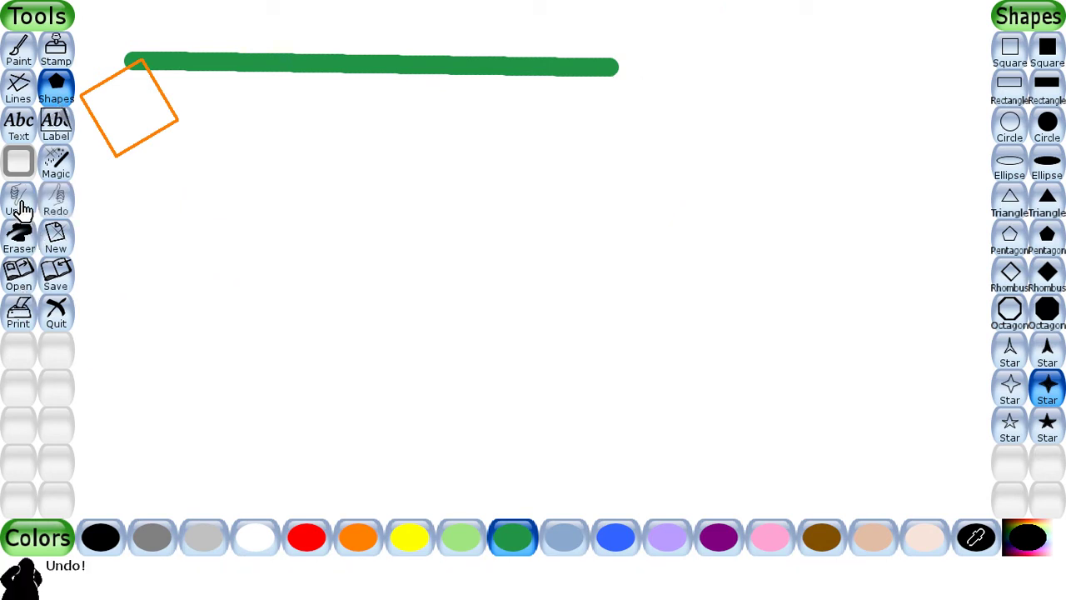
{"action": "left_click", "coordinate": [22, 208]}
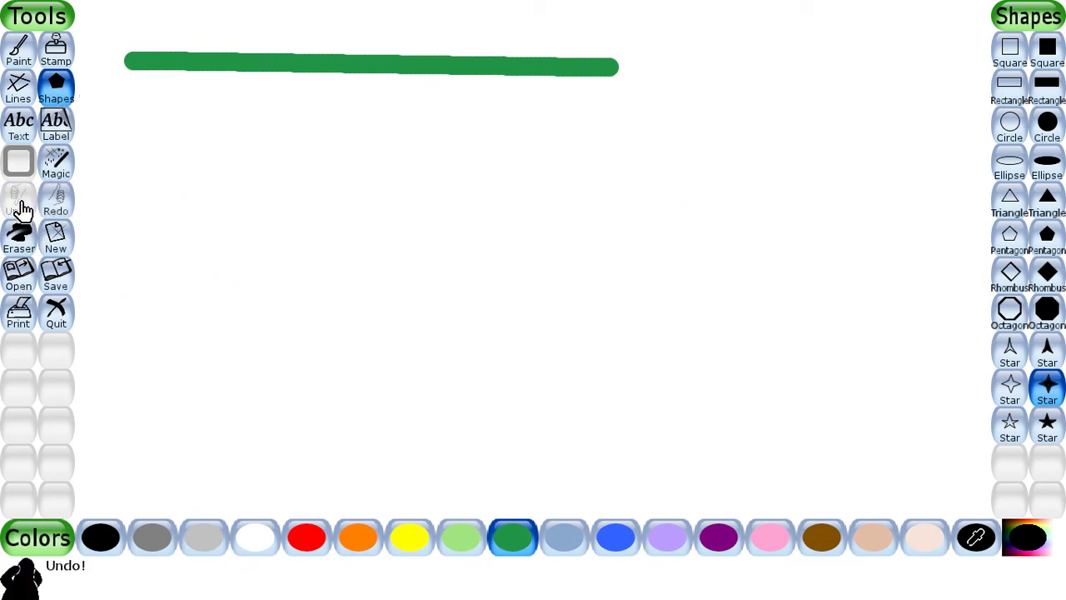
- Try writing "HE IS A BOY" in dark green below the green line with the Text tool
{"action": "left_click", "coordinate": [20, 133]}
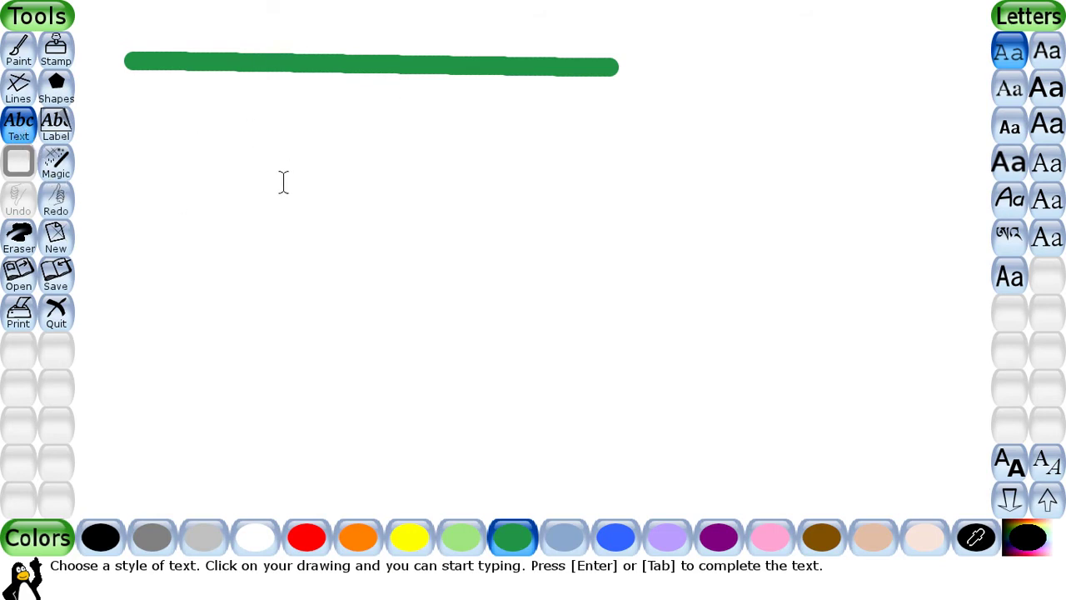
{"action": "type", "text": "HW"}
{"action": "key", "text": "BackSpace"}
{"action": "type", "text": "E"}
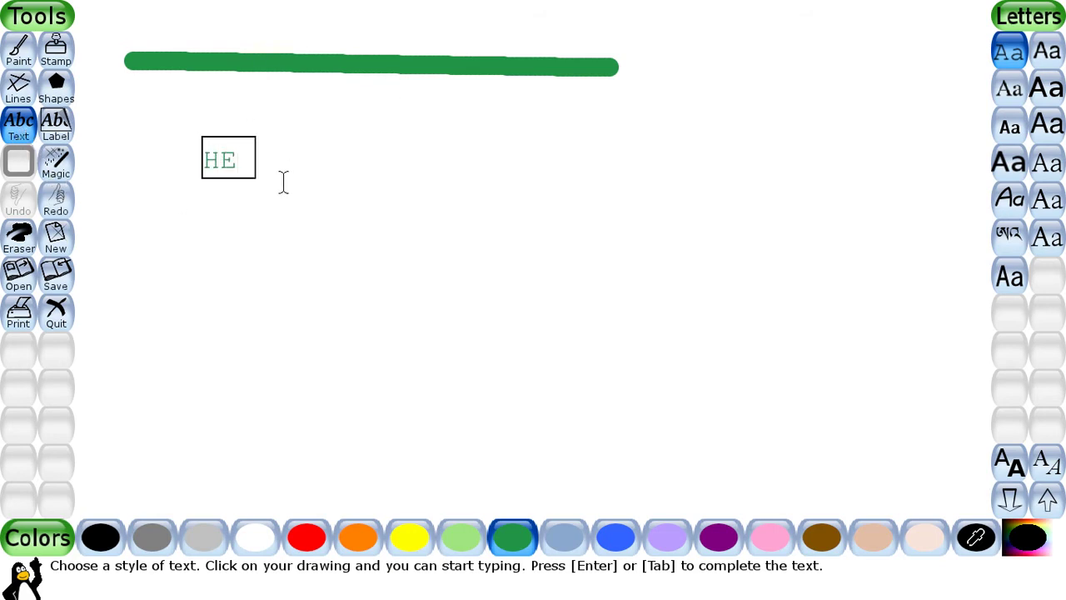
{"action": "type", "text": " IS A "}
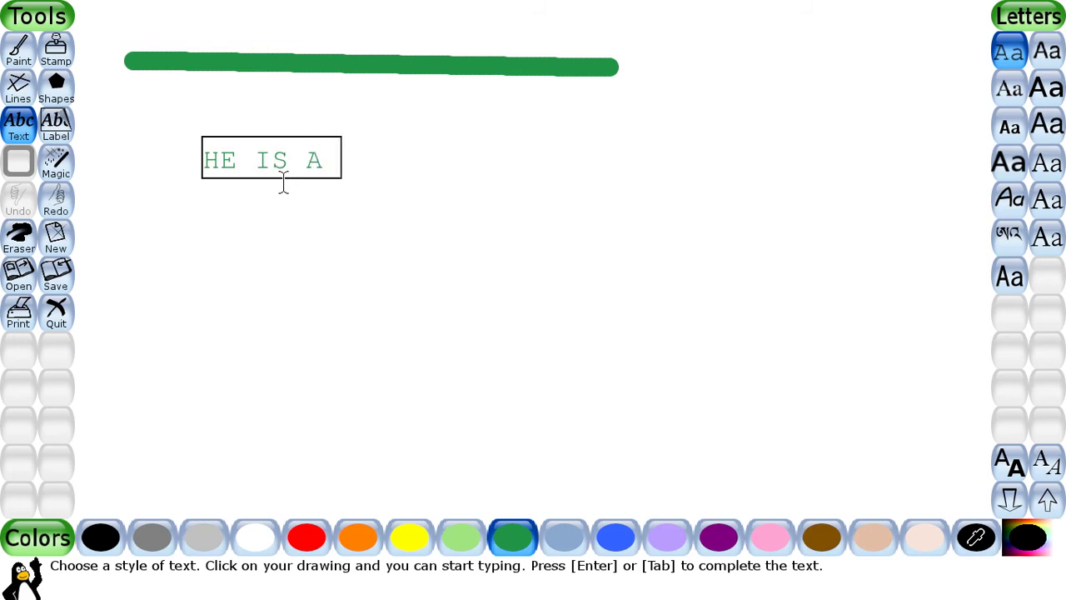
{"action": "type", "text": "BOY"}
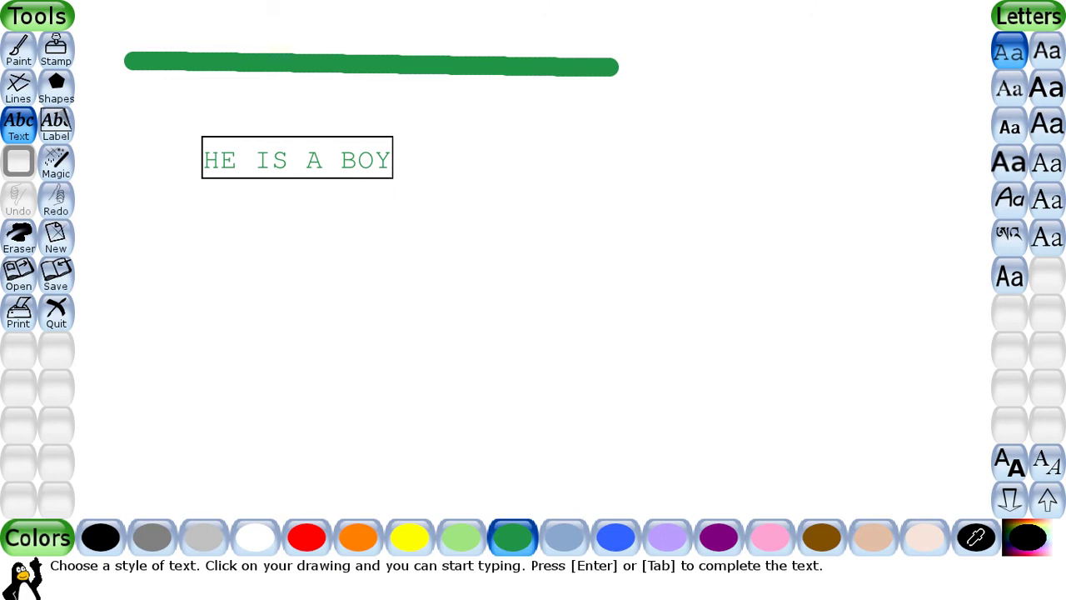
{"action": "left_click", "coordinate": [15, 140]}
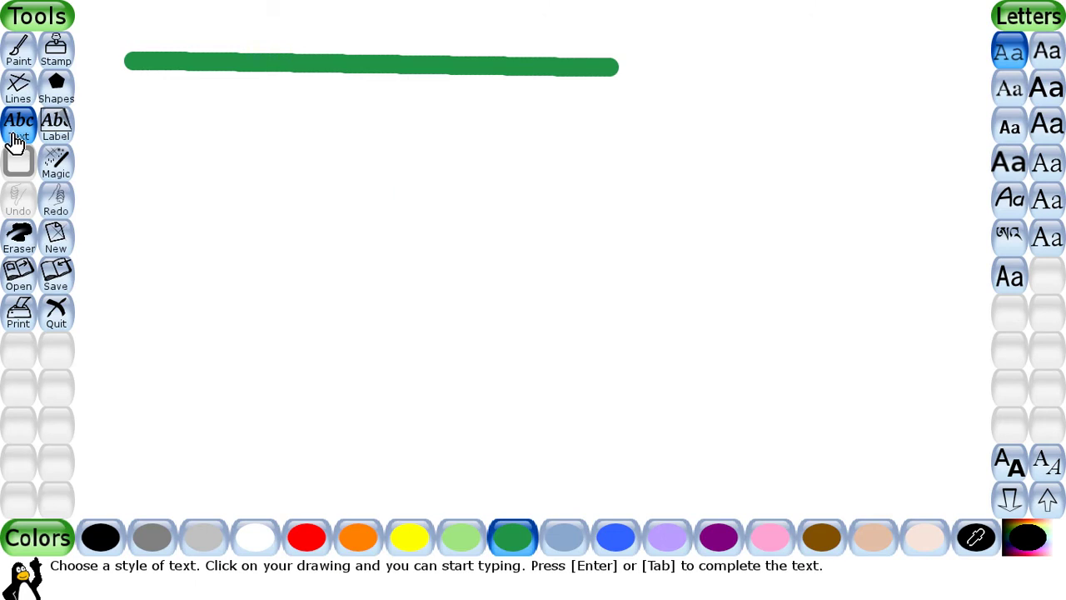
- Write "HE IS A BOY" in red below the green line and try several letter styles, settling on a plain sans-serif
{"action": "left_click", "coordinate": [305, 543]}
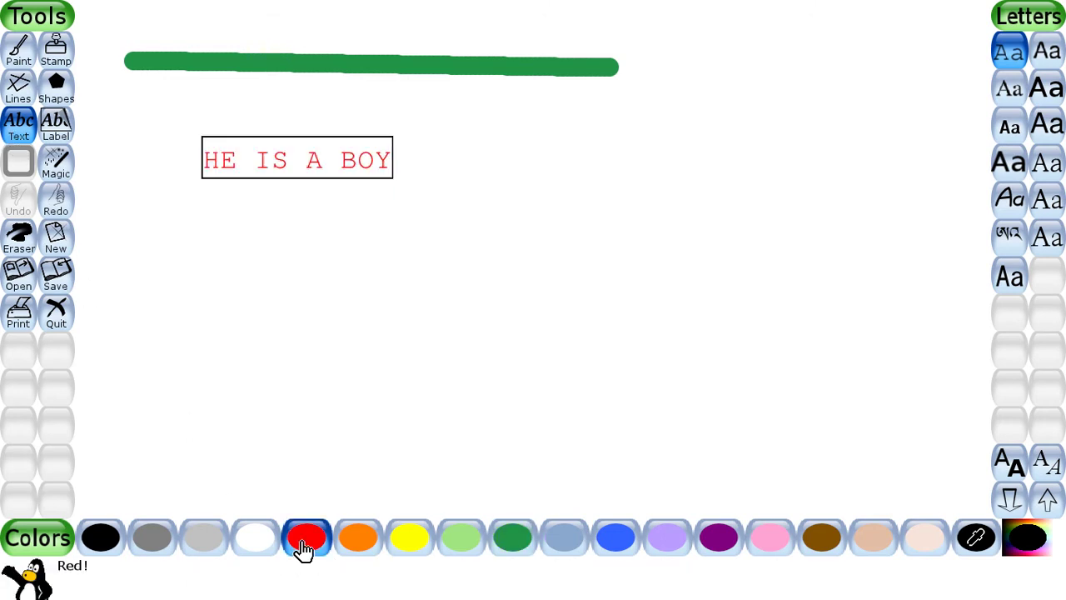
{"action": "left_click", "coordinate": [1012, 165]}
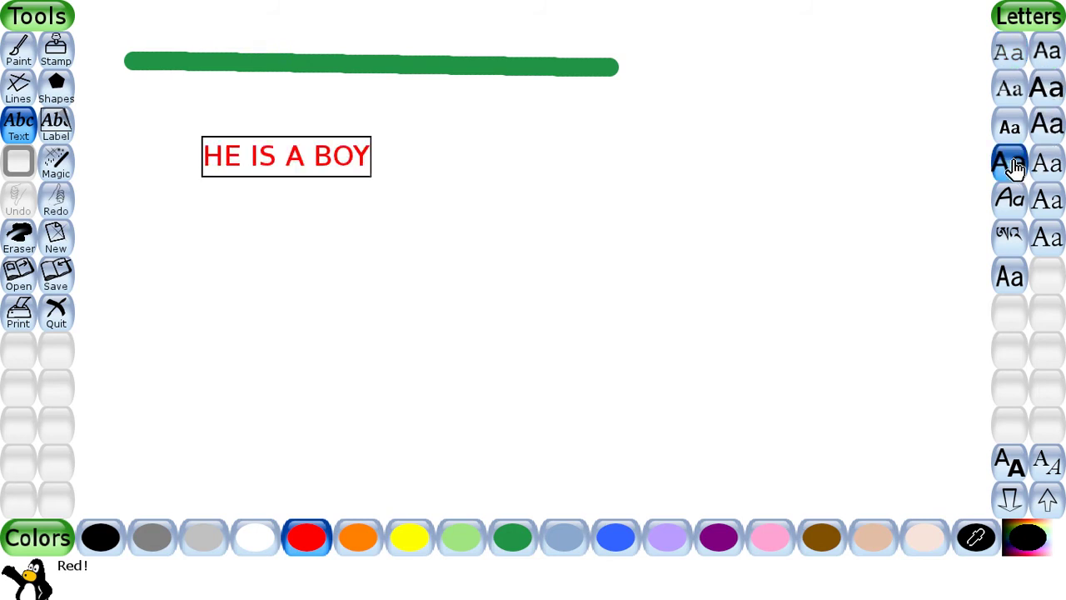
{"action": "left_click", "coordinate": [1049, 171]}
{"action": "left_click", "coordinate": [1046, 200]}
{"action": "left_click", "coordinate": [1016, 206]}
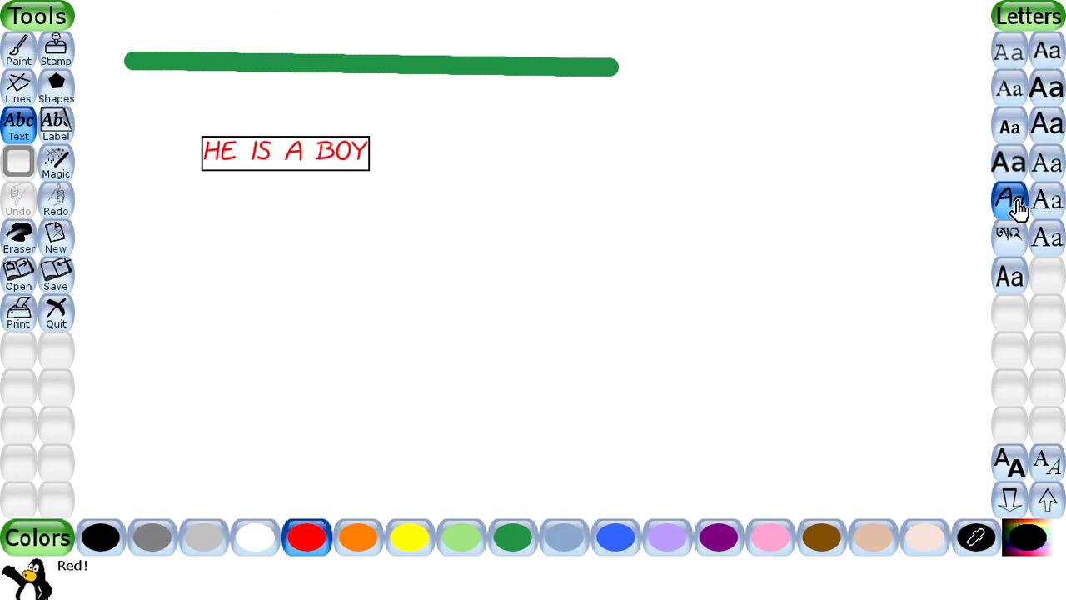
{"action": "left_click", "coordinate": [1021, 138]}
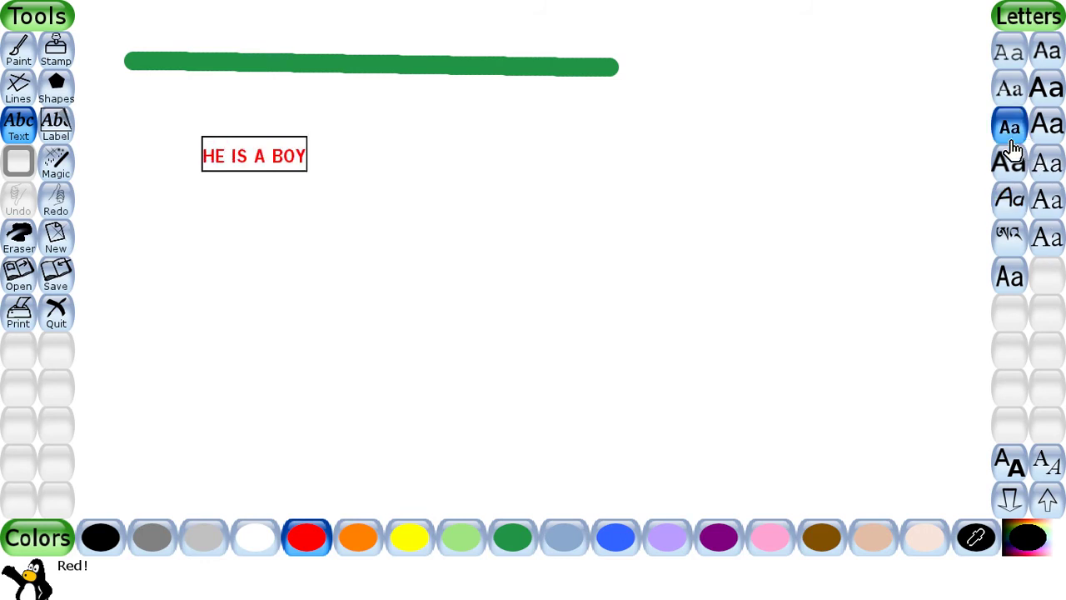
{"action": "left_click", "coordinate": [1044, 129]}
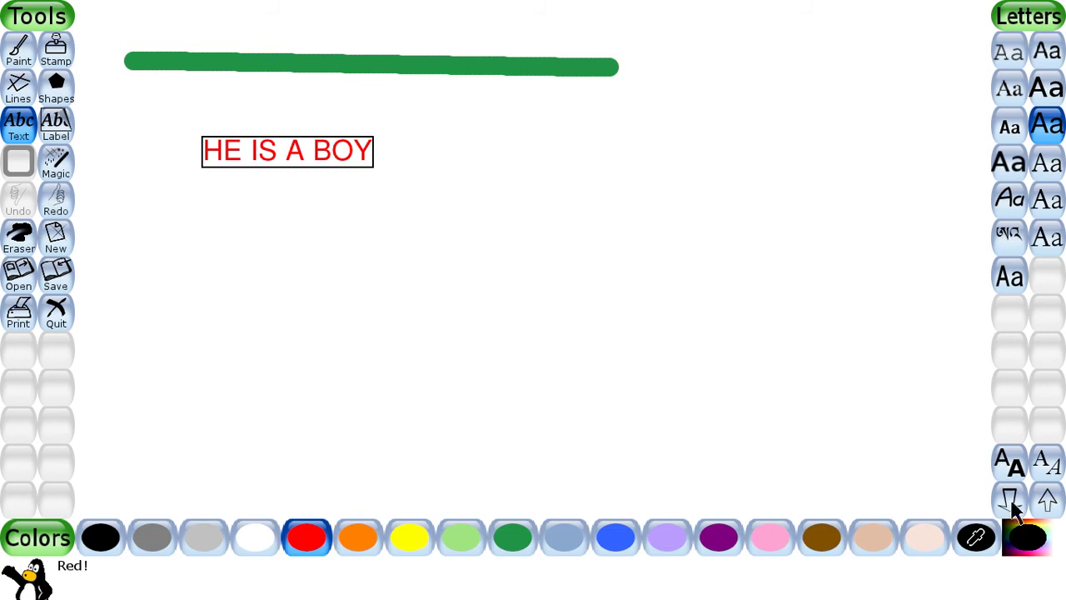
- Enlarge the red text by several size steps until it spans most of the canvas width
{"action": "left_click", "coordinate": [1047, 499]}
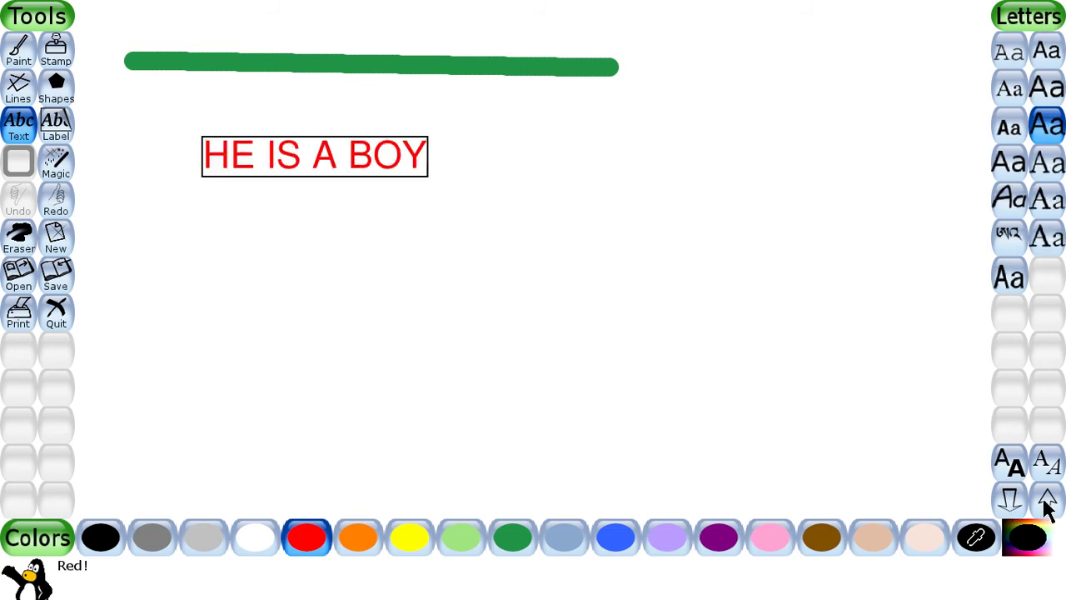
{"action": "left_click", "coordinate": [1047, 500]}
{"action": "left_click", "coordinate": [1047, 500]}
{"action": "left_click", "coordinate": [1047, 500]}
{"action": "left_click", "coordinate": [1047, 499]}
{"action": "left_click", "coordinate": [1047, 499]}
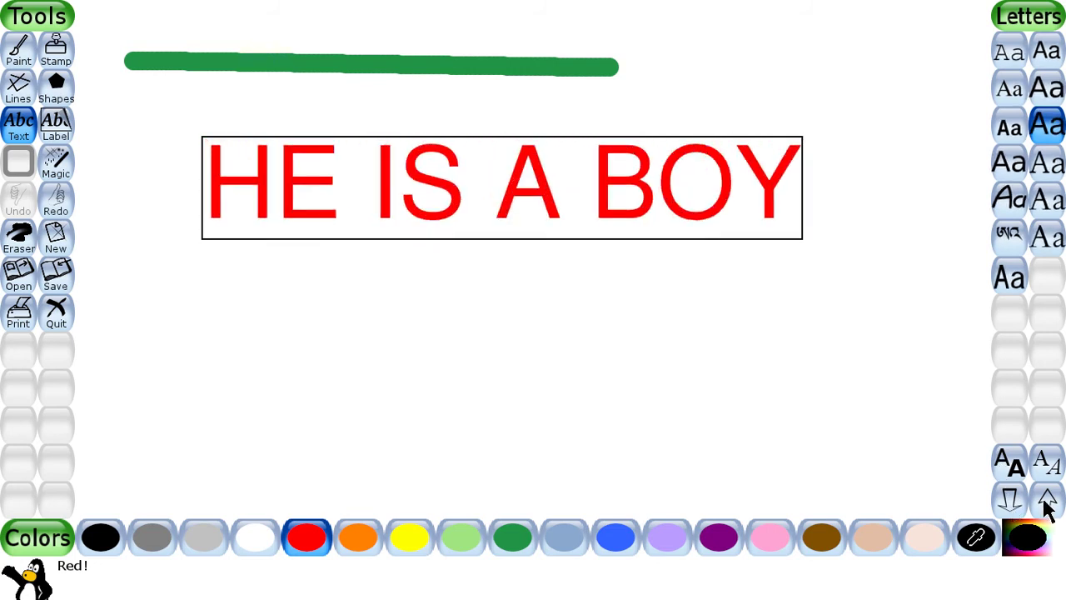
- Shrink the red text by several size steps until it is very small
{"action": "left_click", "coordinate": [1010, 500]}
{"action": "left_click", "coordinate": [1009, 500]}
{"action": "left_click", "coordinate": [1009, 500]}
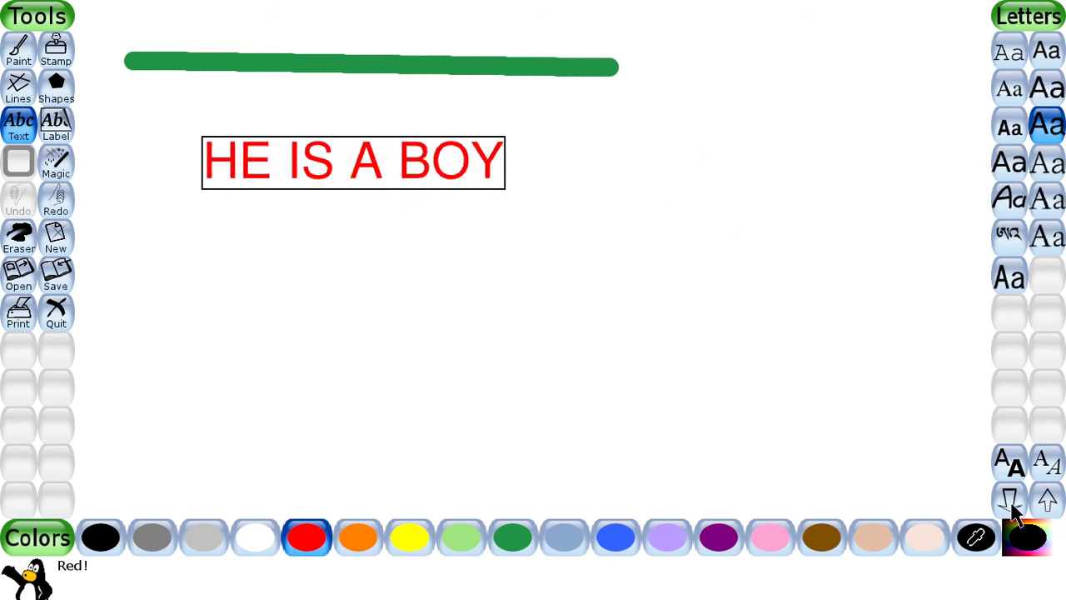
{"action": "left_click", "coordinate": [1009, 499]}
{"action": "left_click", "coordinate": [1009, 499]}
{"action": "left_click", "coordinate": [1009, 500]}
{"action": "left_click", "coordinate": [1010, 500]}
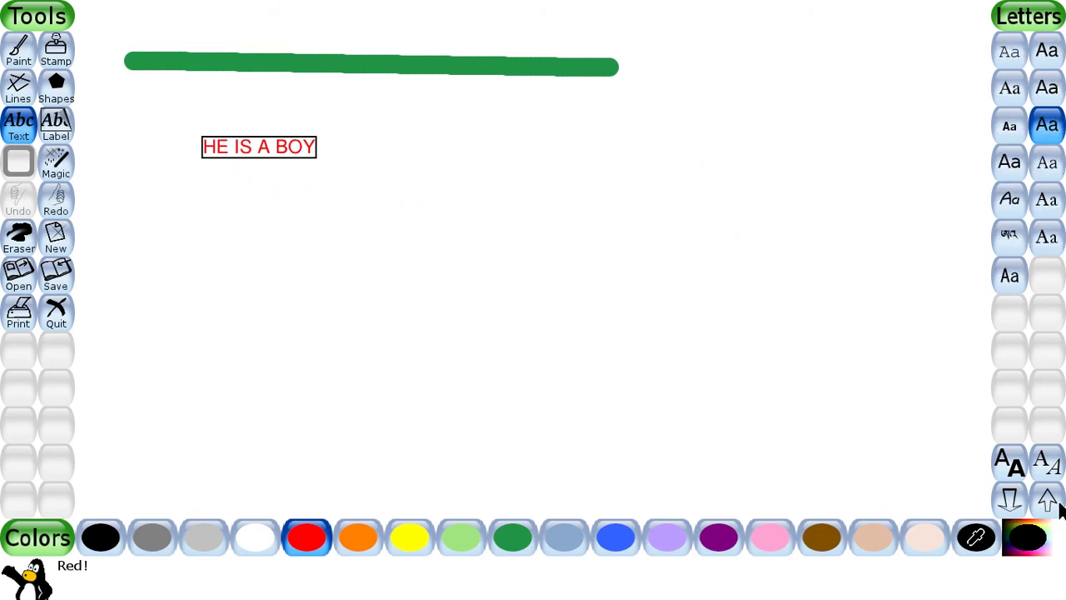
- Enlarge the tiny red text again by several size steps to a large size
{"action": "left_click", "coordinate": [1048, 505]}
{"action": "left_click", "coordinate": [1048, 505]}
{"action": "left_click", "coordinate": [1047, 505]}
{"action": "left_click", "coordinate": [1048, 505]}
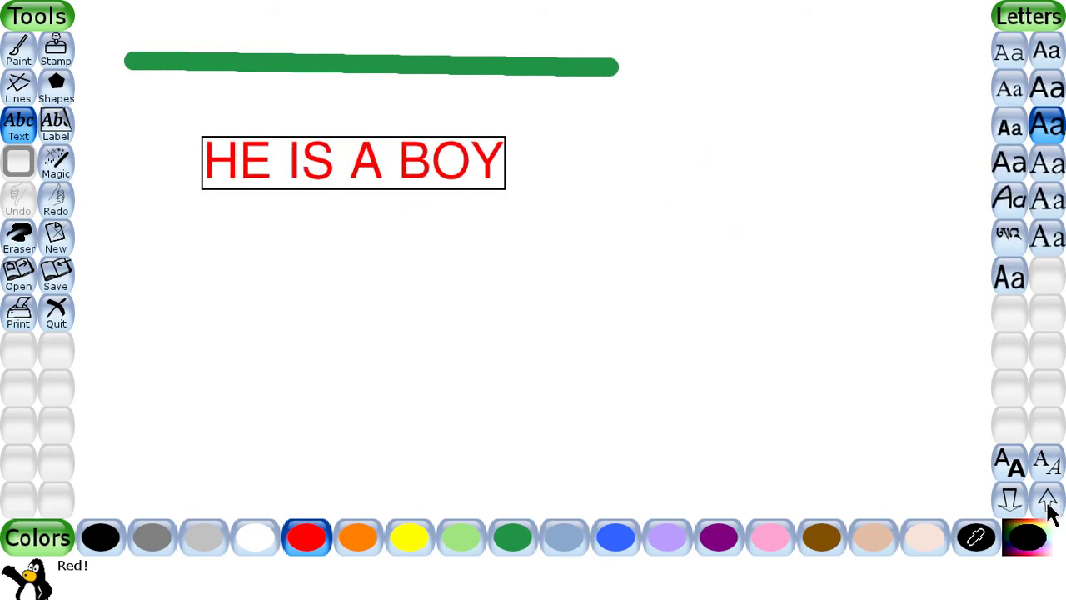
{"action": "left_click", "coordinate": [1048, 505]}
{"action": "left_click", "coordinate": [1048, 505]}
- Toggle bold and italic on the red text, leave both switched on, and reduce the text size
{"action": "left_click", "coordinate": [1010, 463]}
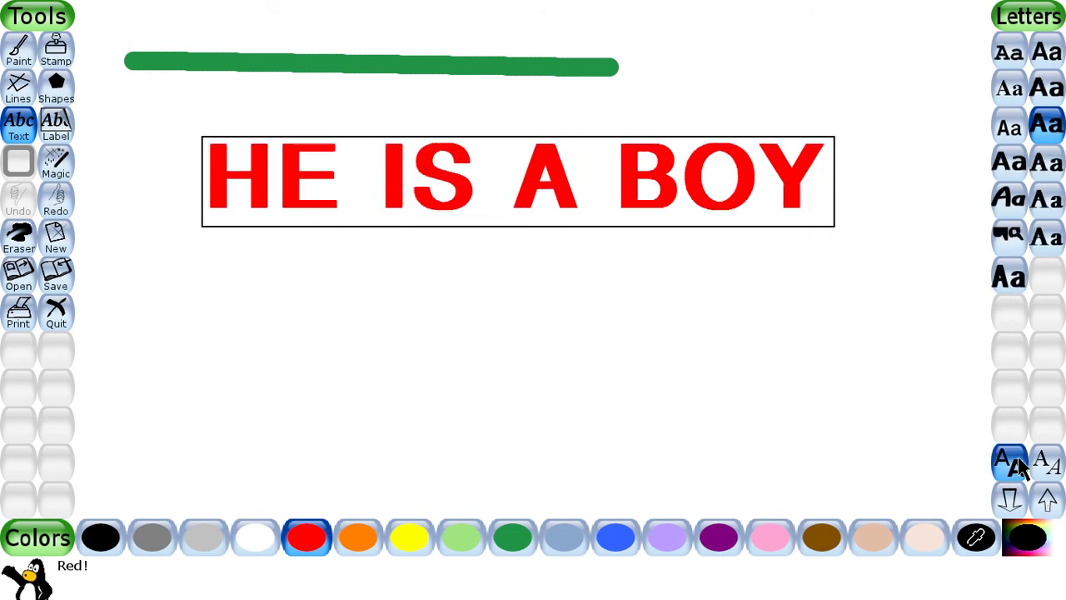
{"action": "left_click", "coordinate": [1050, 466]}
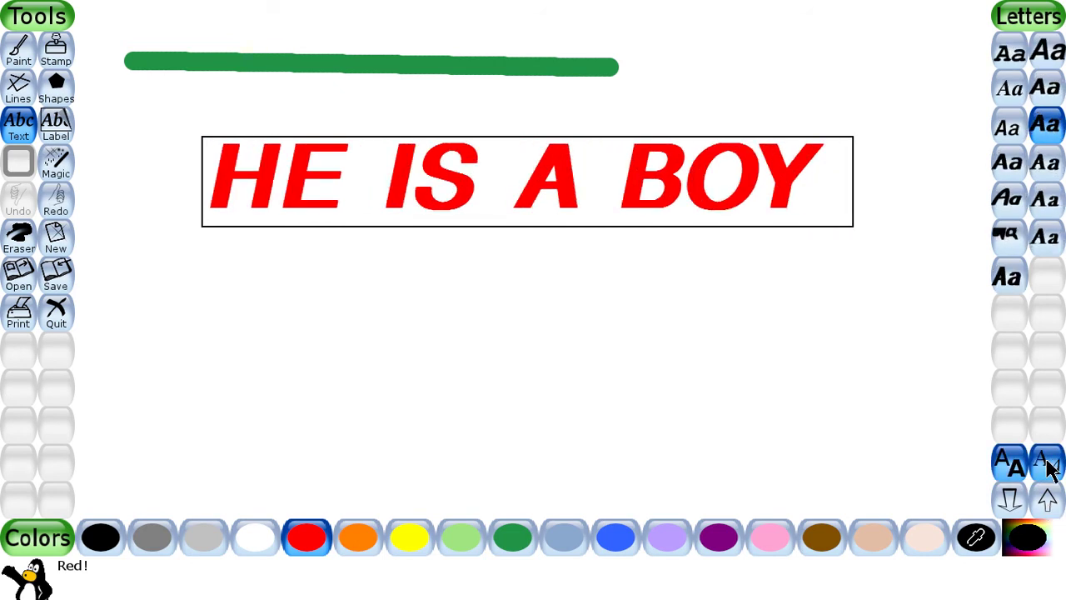
{"action": "left_click", "coordinate": [1048, 466]}
{"action": "left_click", "coordinate": [1011, 466]}
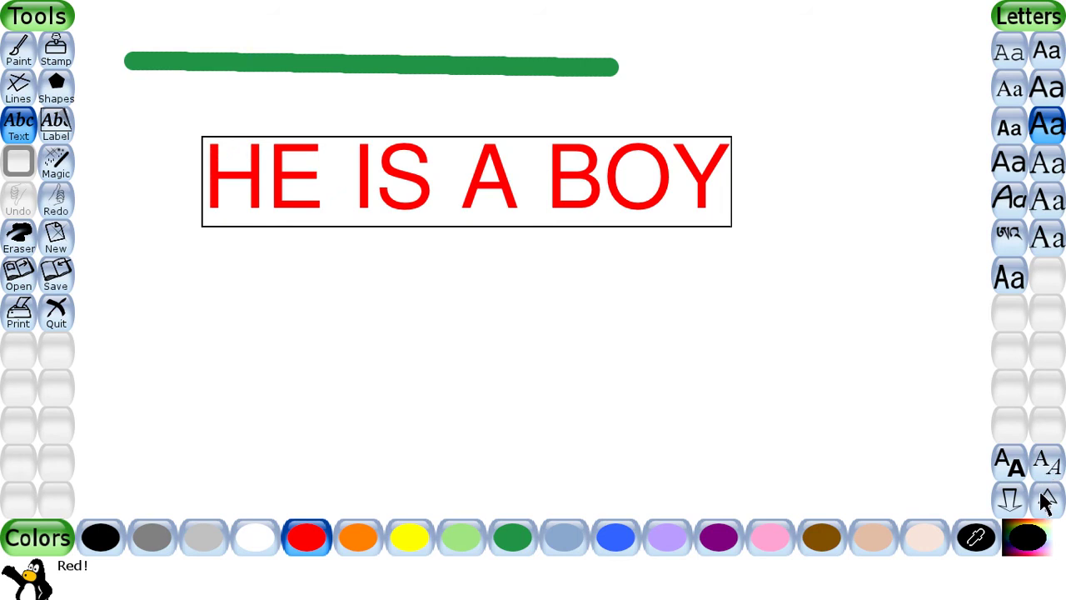
{"action": "left_click", "coordinate": [1011, 466]}
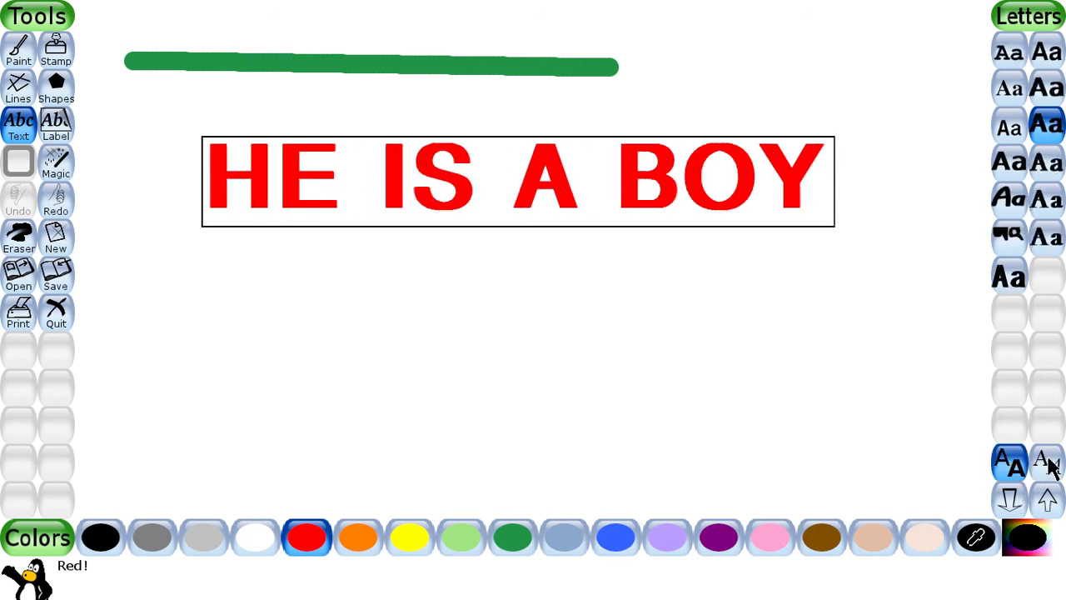
{"action": "left_click", "coordinate": [1049, 466]}
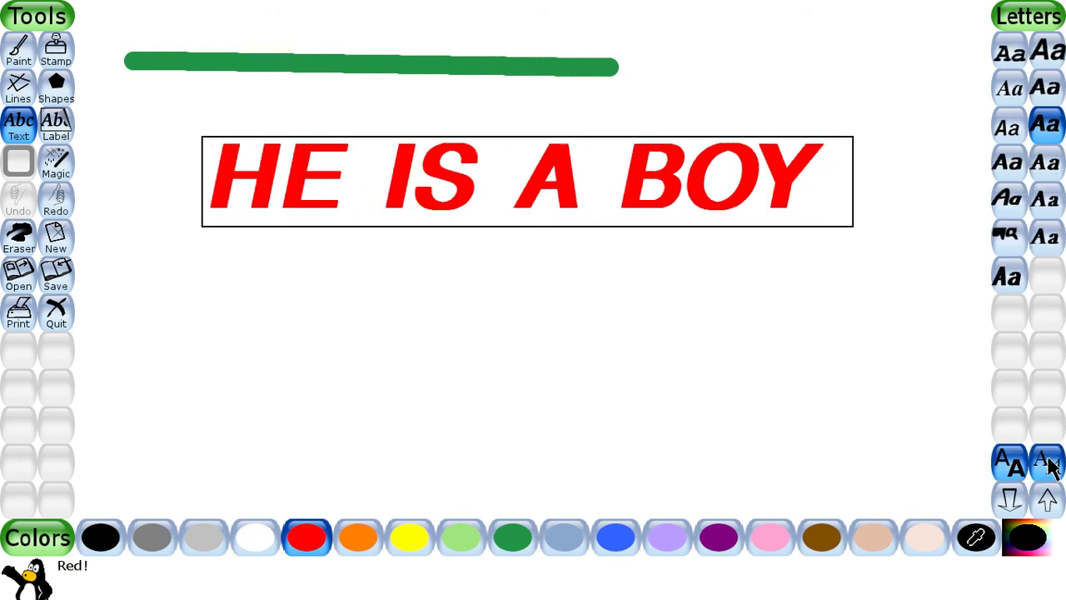
{"action": "left_click", "coordinate": [1015, 503]}
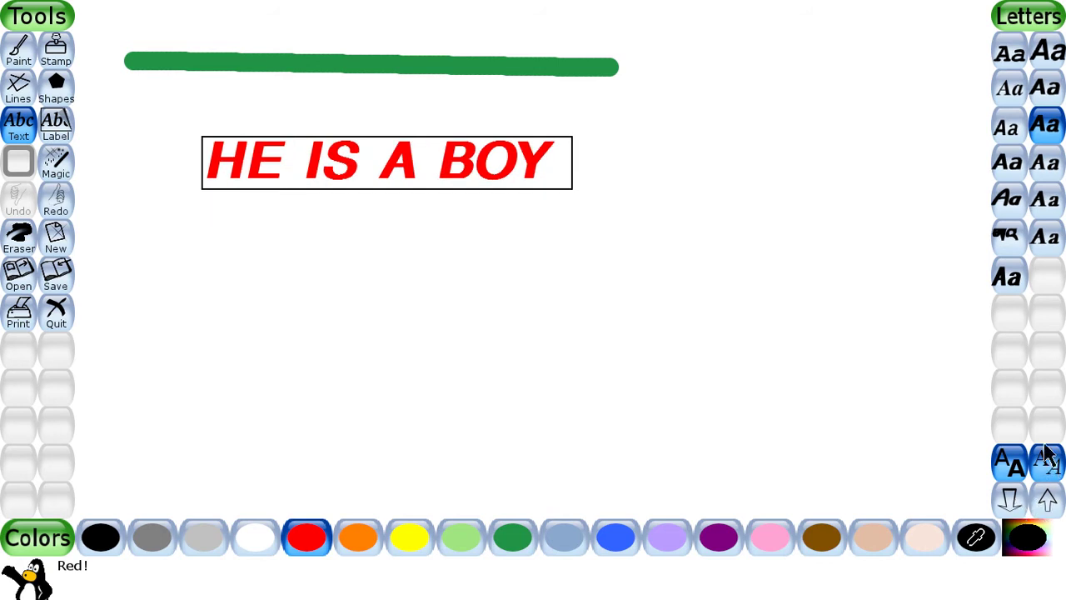
- Try other letter styles on the bold italic red text, ending with the monospaced typewriter style
{"action": "left_click", "coordinate": [999, 239]}
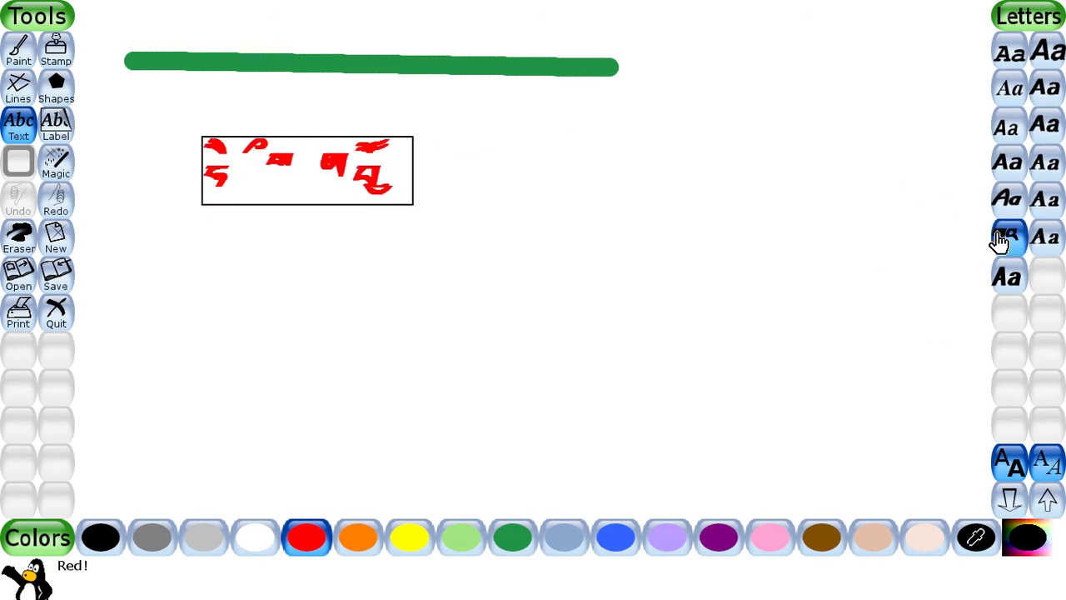
{"action": "left_click", "coordinate": [1052, 240]}
{"action": "left_click", "coordinate": [1010, 165]}
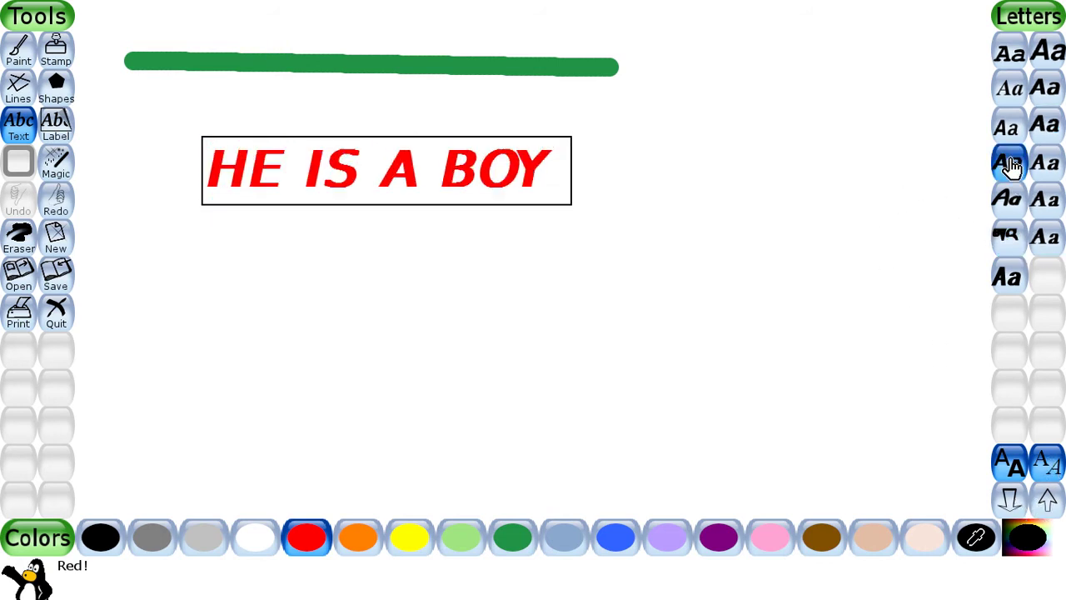
{"action": "left_click", "coordinate": [1018, 92]}
{"action": "left_click", "coordinate": [999, 48]}
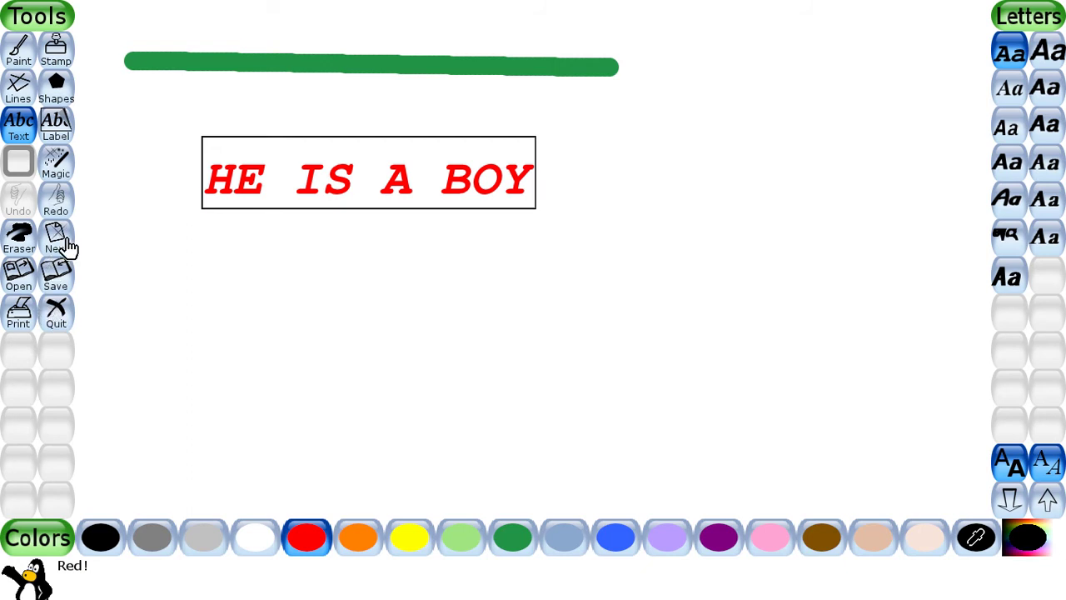
- Erase the red text and the green line from the canvas with the largest square eraser
{"action": "left_click", "coordinate": [18, 238]}
{"action": "mouse_move", "coordinate": [237, 178]}
{"action": "left_mouse_down"}
{"action": "mouse_move", "coordinate": [540, 185]}
{"action": "mouse_move", "coordinate": [612, 97]}
{"action": "mouse_move", "coordinate": [515, 63]}
{"action": "mouse_move", "coordinate": [158, 64]}
{"action": "left_mouse_up"}
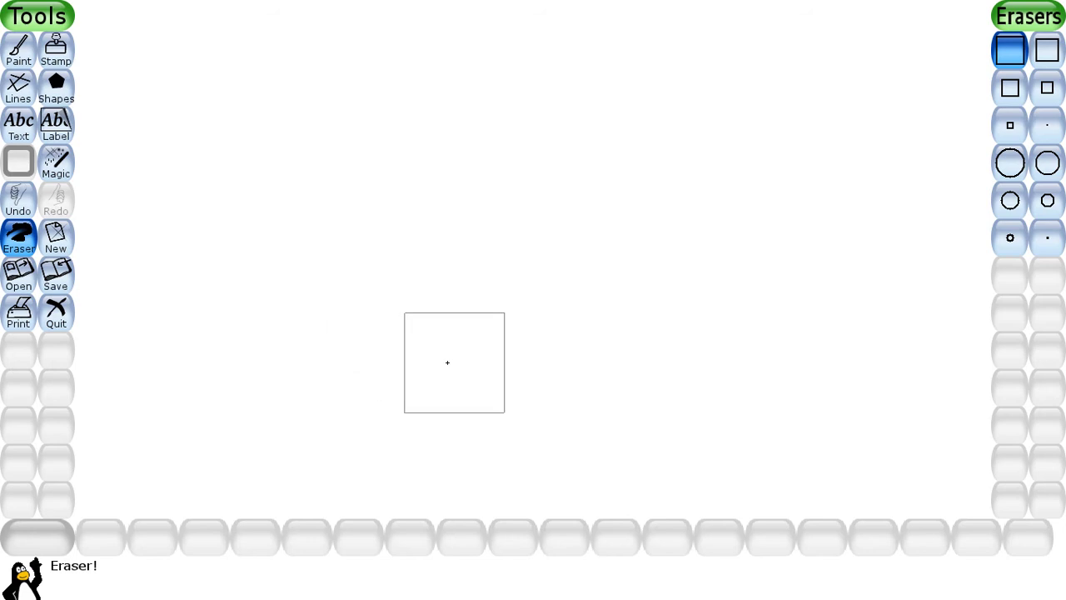
- Draw a large closed loop of train track on the empty canvas with the Rails magic effect
{"action": "left_click", "coordinate": [57, 166]}
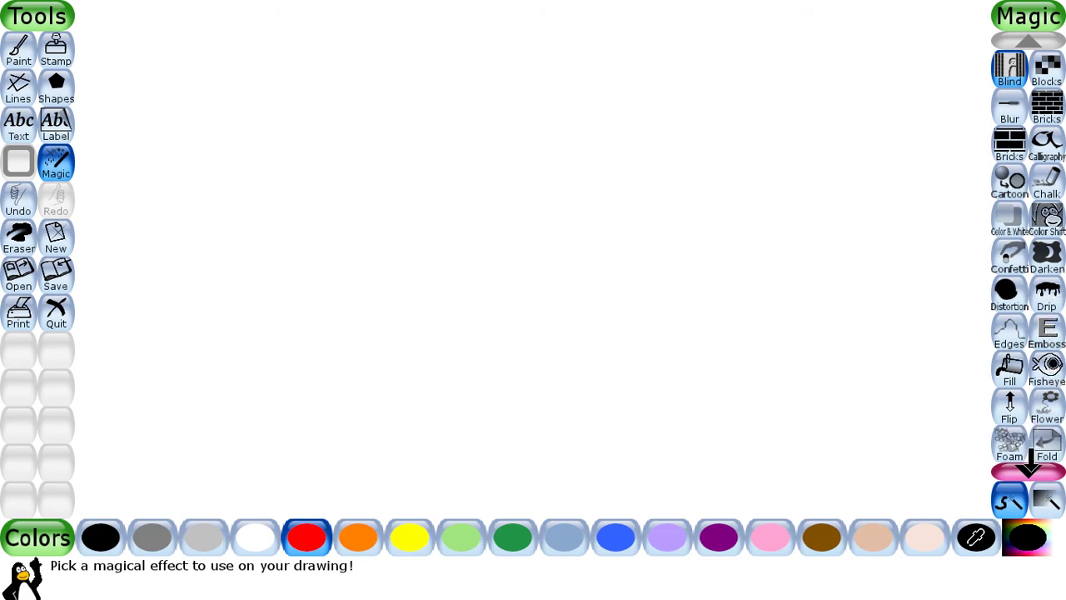
{"action": "left_click", "coordinate": [1030, 458]}
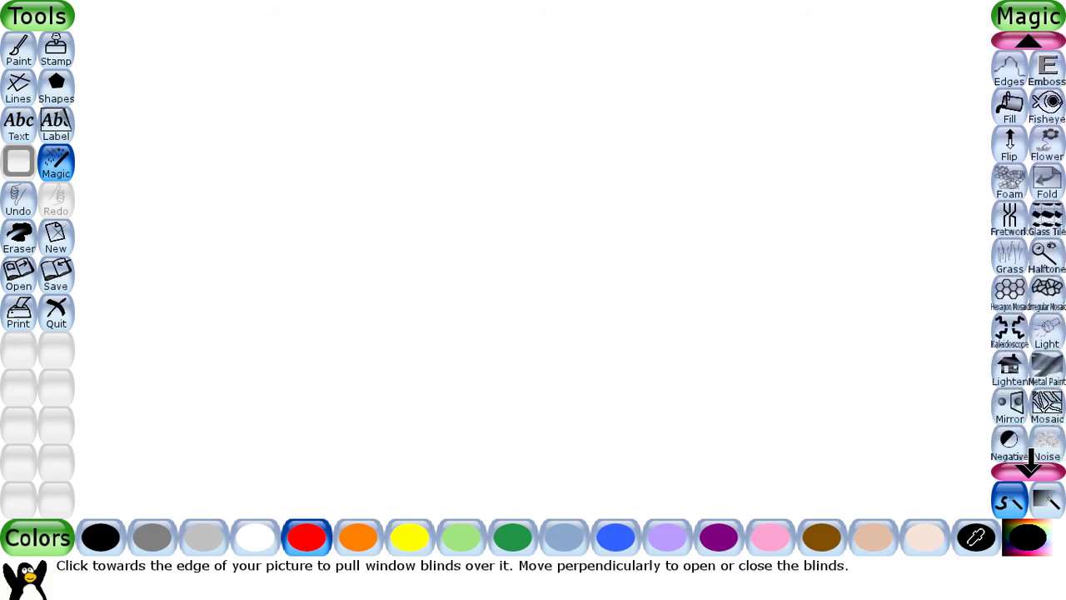
{"action": "left_click_drag", "start_coordinate": [1030, 459], "coordinate": [1030, 458]}
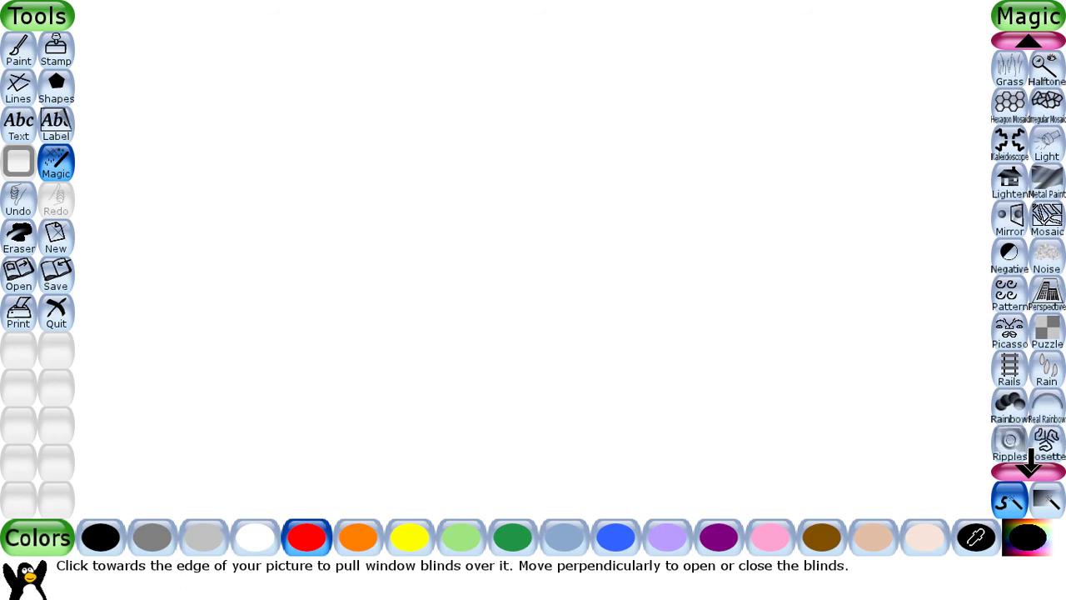
{"action": "left_click", "coordinate": [1010, 376]}
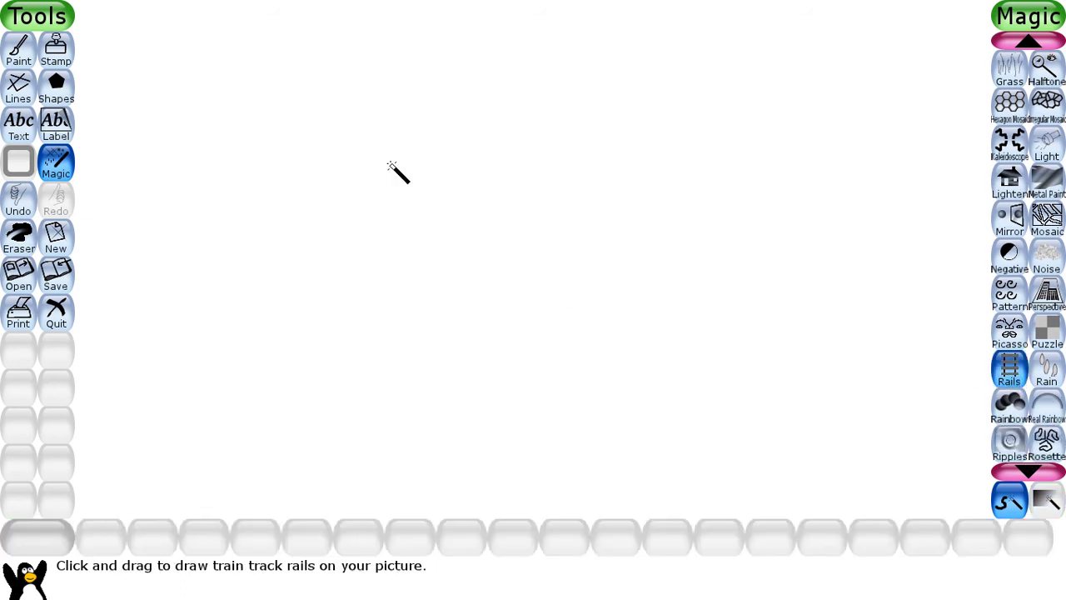
{"action": "mouse_move", "coordinate": [117, 78]}
{"action": "left_mouse_down"}
{"action": "mouse_move", "coordinate": [317, 99]}
{"action": "mouse_move", "coordinate": [630, 112]}
{"action": "mouse_move", "coordinate": [648, 174]}
{"action": "mouse_move", "coordinate": [659, 346]}
{"action": "mouse_move", "coordinate": [623, 364]}
{"action": "mouse_move", "coordinate": [380, 351]}
{"action": "mouse_move", "coordinate": [231, 324]}
{"action": "mouse_move", "coordinate": [217, 165]}
{"action": "mouse_move", "coordinate": [131, 149]}
{"action": "mouse_move", "coordinate": [116, 94]}
{"action": "left_mouse_up"}
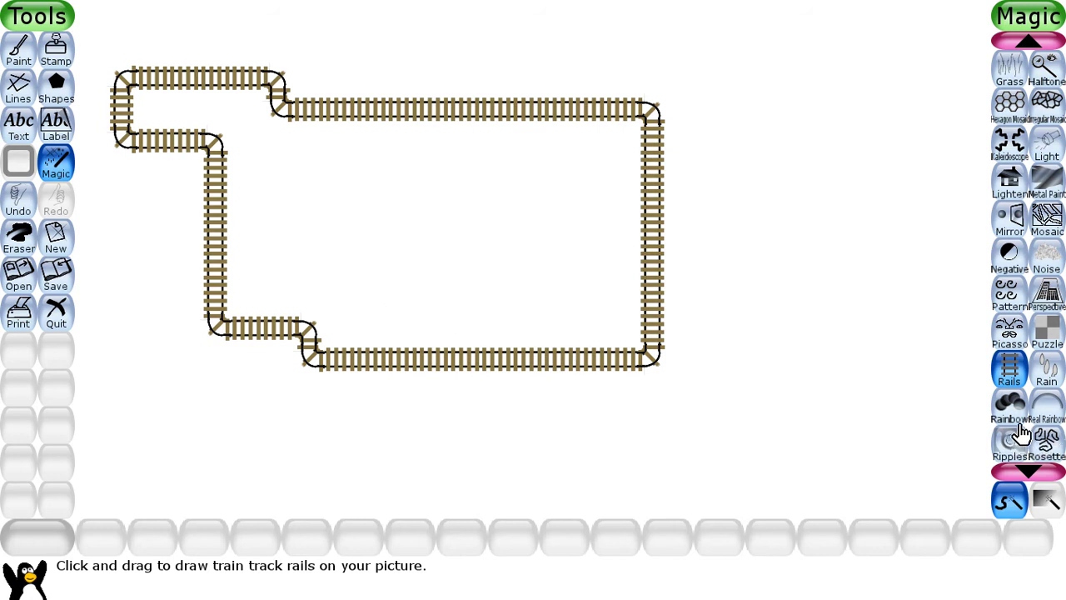
- Scatter blue raindrops along the upper part of the canvas, above and beyond the track, with the Rain effect
{"action": "left_click", "coordinate": [1050, 373]}
{"action": "left_click_drag", "start_coordinate": [405, 37], "coordinate": [813, 65]}
{"action": "mouse_move", "coordinate": [760, 98]}
{"action": "left_mouse_down"}
{"action": "mouse_move", "coordinate": [760, 125]}
{"action": "mouse_move", "coordinate": [785, 149]}
{"action": "mouse_move", "coordinate": [837, 130]}
{"action": "mouse_move", "coordinate": [847, 108]}
{"action": "mouse_move", "coordinate": [678, 66]}
{"action": "mouse_move", "coordinate": [850, 43]}
{"action": "mouse_move", "coordinate": [712, 43]}
{"action": "mouse_move", "coordinate": [839, 40]}
{"action": "mouse_move", "coordinate": [887, 60]}
{"action": "mouse_move", "coordinate": [901, 106]}
{"action": "mouse_move", "coordinate": [793, 100]}
{"action": "left_mouse_up"}
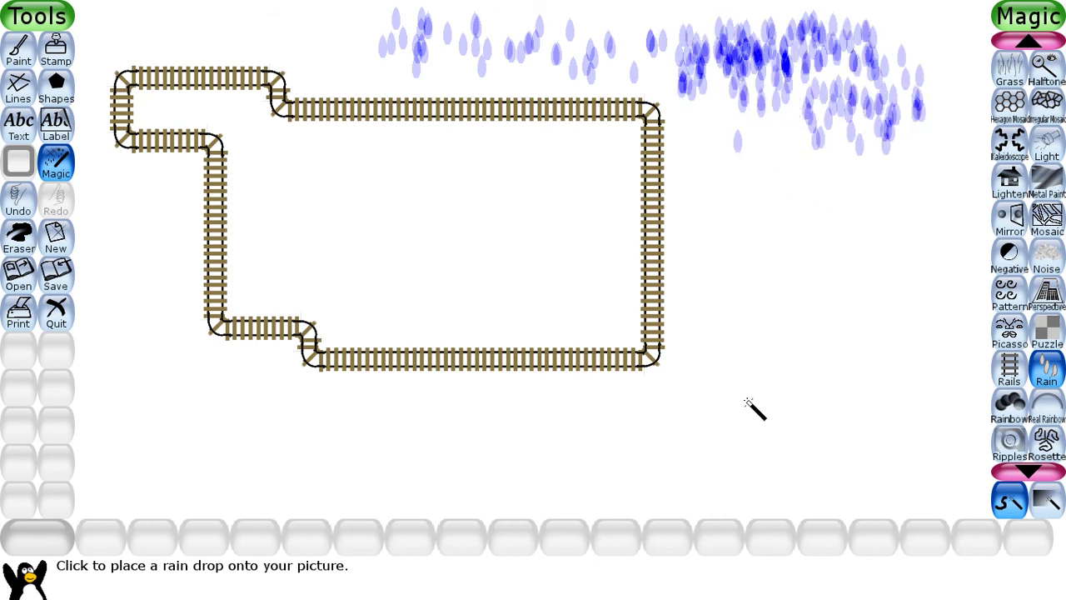
- Try stretching the picture from its corners twice with the Perspective effect
{"action": "left_click", "coordinate": [1047, 296]}
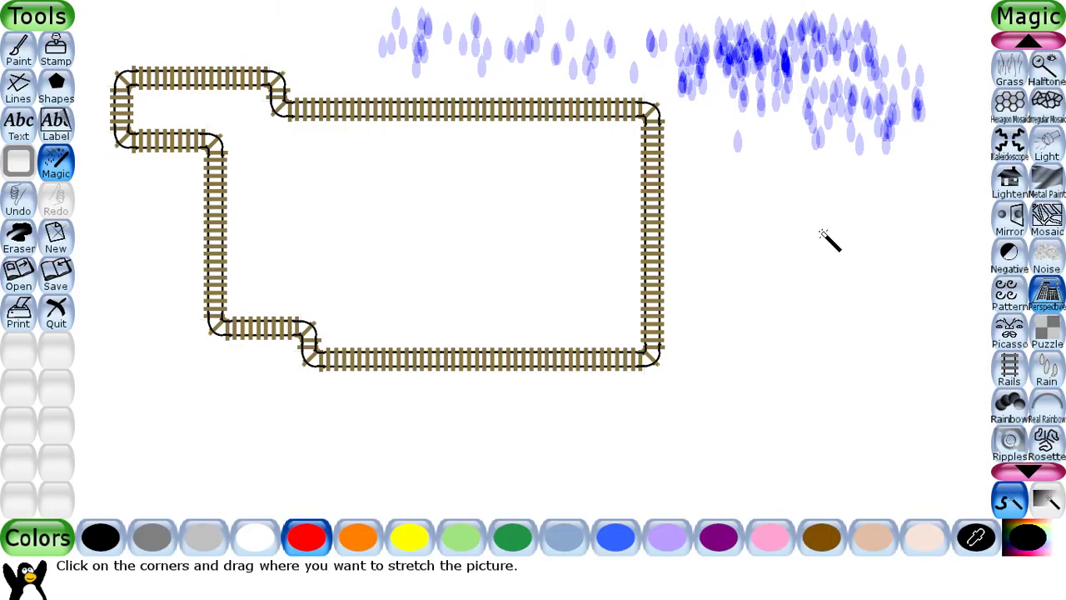
{"action": "left_click_drag", "start_coordinate": [828, 240], "coordinate": [583, 252]}
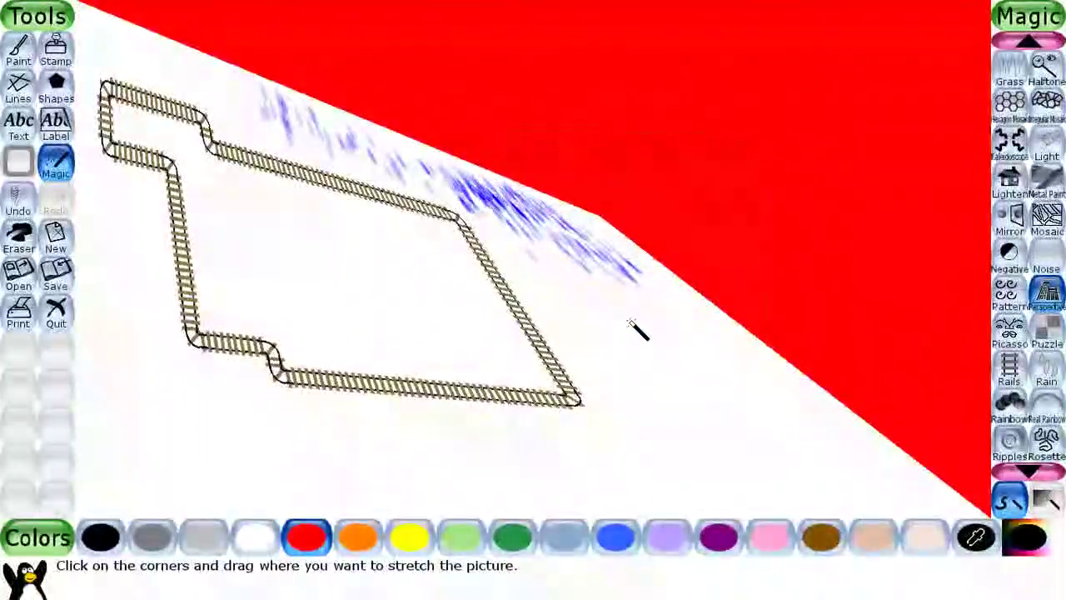
{"action": "left_click_drag", "start_coordinate": [630, 323], "coordinate": [830, 227]}
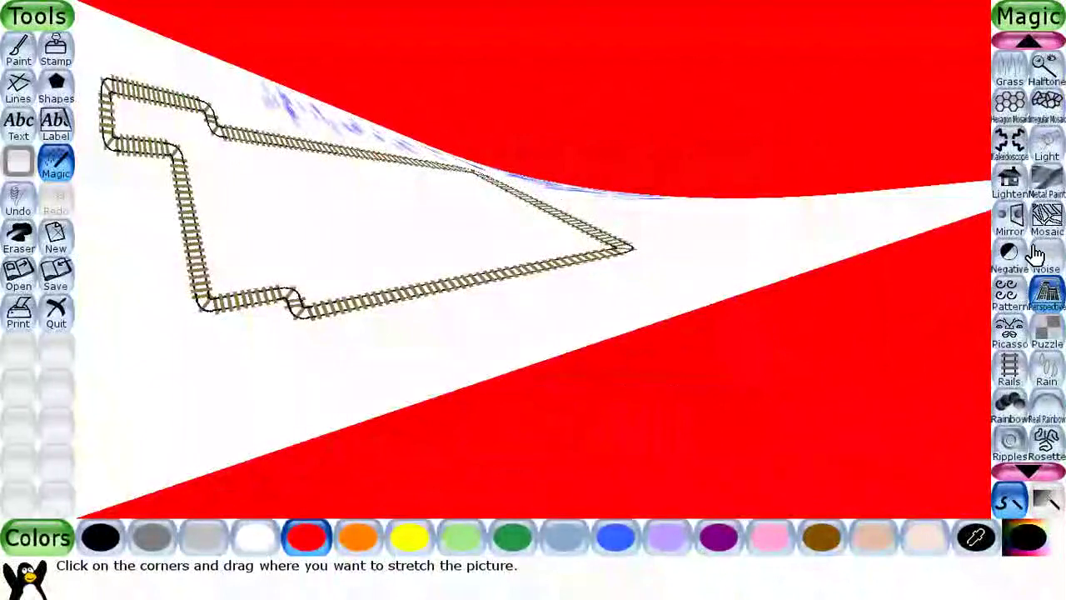
- Choose the Mirror effect and undo both perspective stretches of the picture
{"action": "left_click", "coordinate": [1010, 223]}
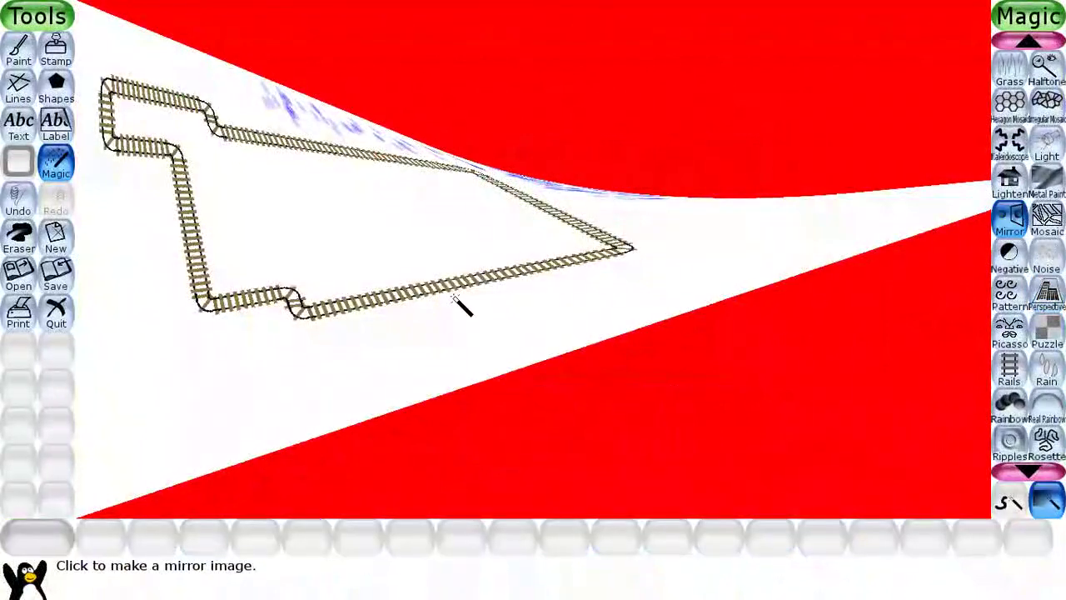
{"action": "left_click", "coordinate": [18, 206]}
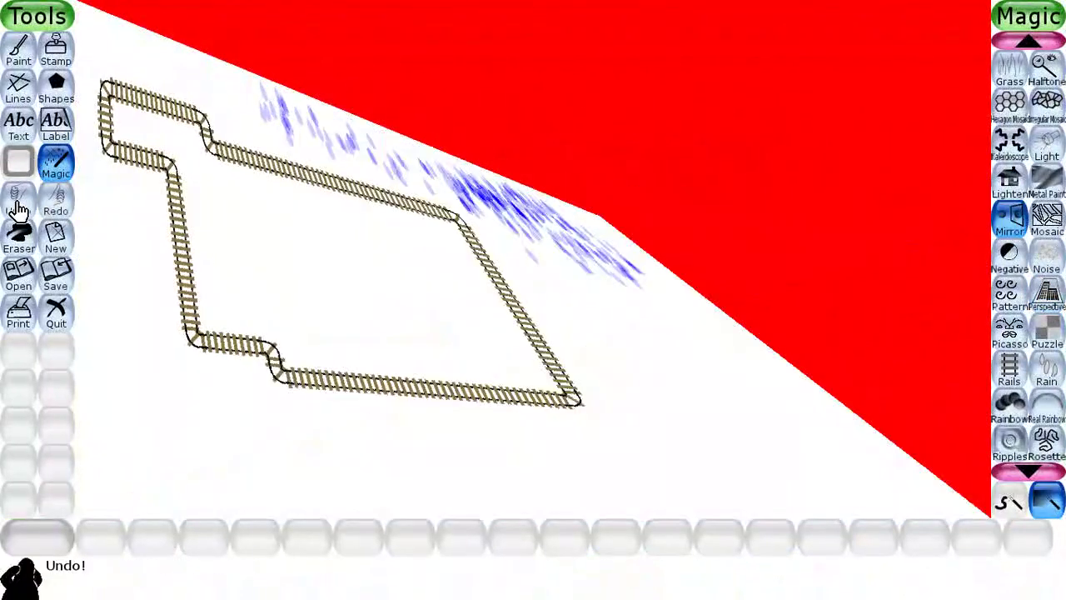
{"action": "left_click", "coordinate": [18, 206]}
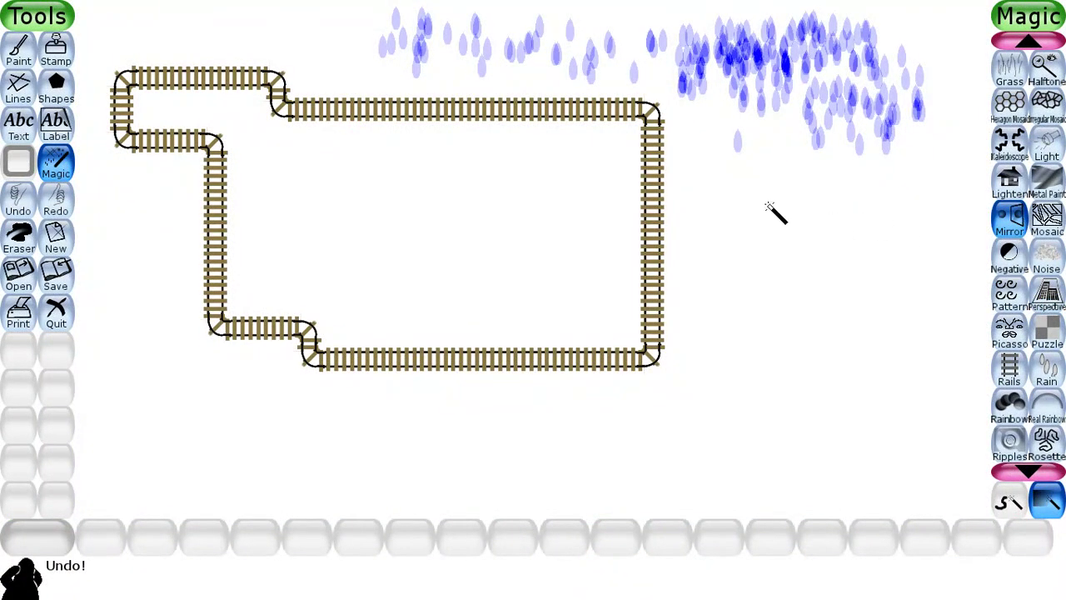
- Try mirroring the whole picture horizontally several times, ending in its original orientation
{"action": "left_click", "coordinate": [713, 132]}
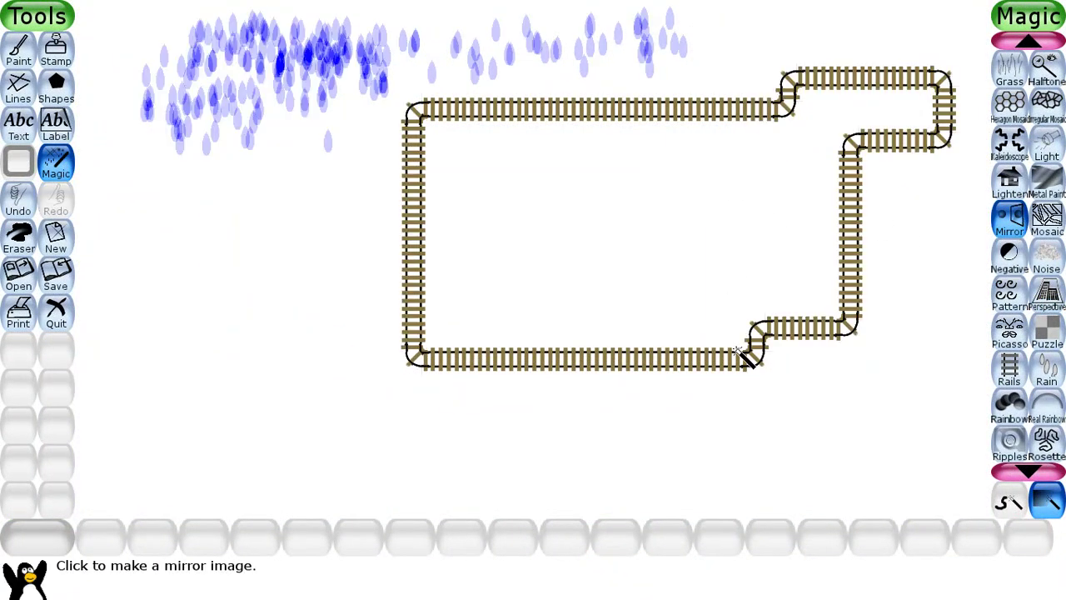
{"action": "left_click", "coordinate": [330, 227]}
{"action": "left_click", "coordinate": [487, 456]}
{"action": "left_click", "coordinate": [581, 294]}
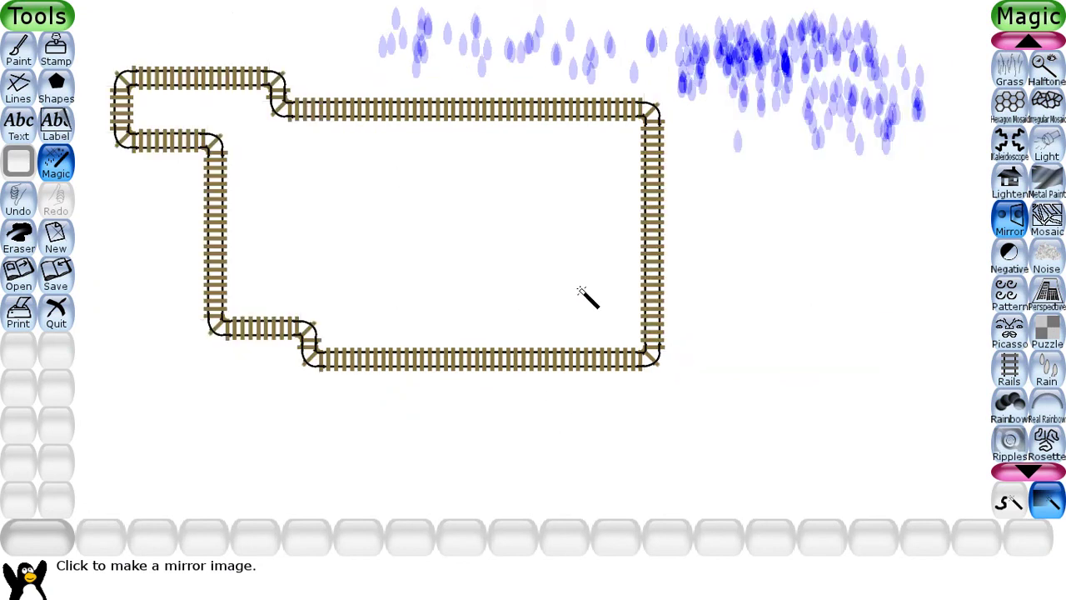
- Draw several red beams with the Light effect across the upper rails and the raindrops
{"action": "left_click", "coordinate": [1010, 179]}
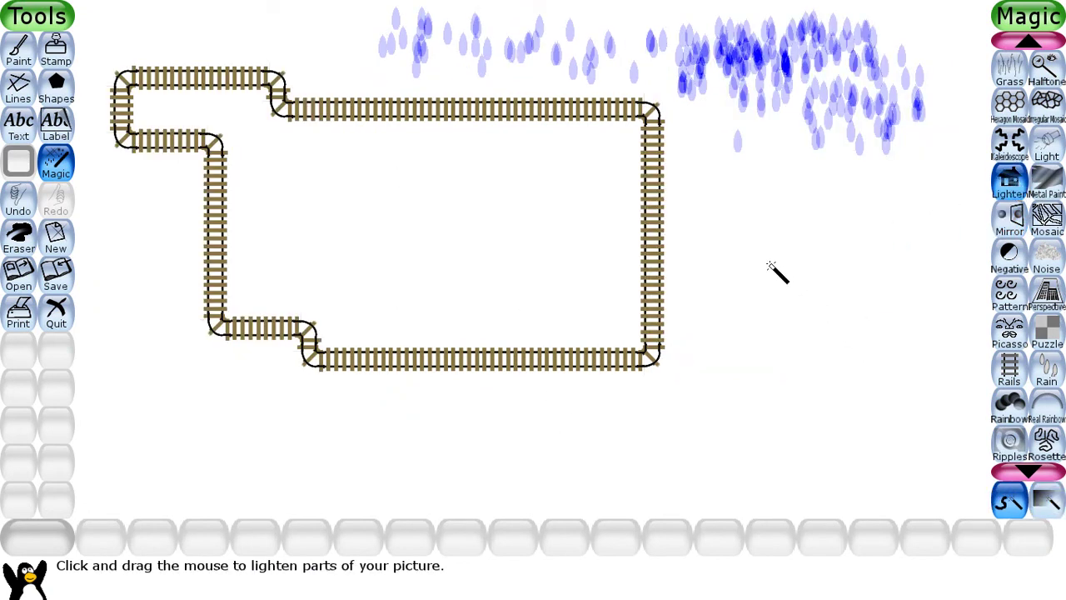
{"action": "left_click", "coordinate": [1049, 150]}
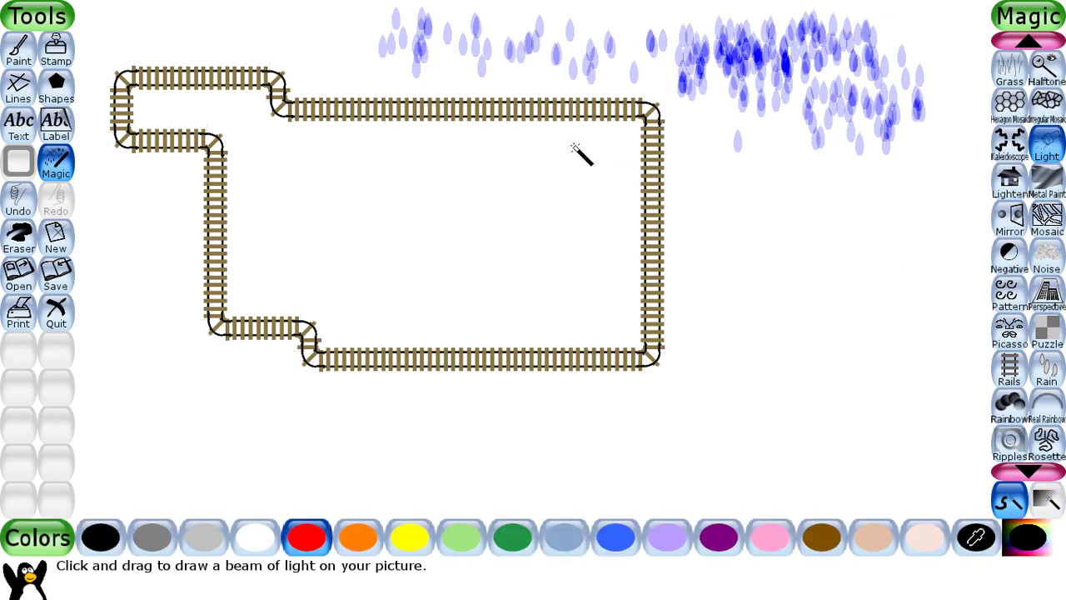
{"action": "left_click", "coordinate": [305, 538]}
{"action": "left_click_drag", "start_coordinate": [615, 166], "coordinate": [808, 110]}
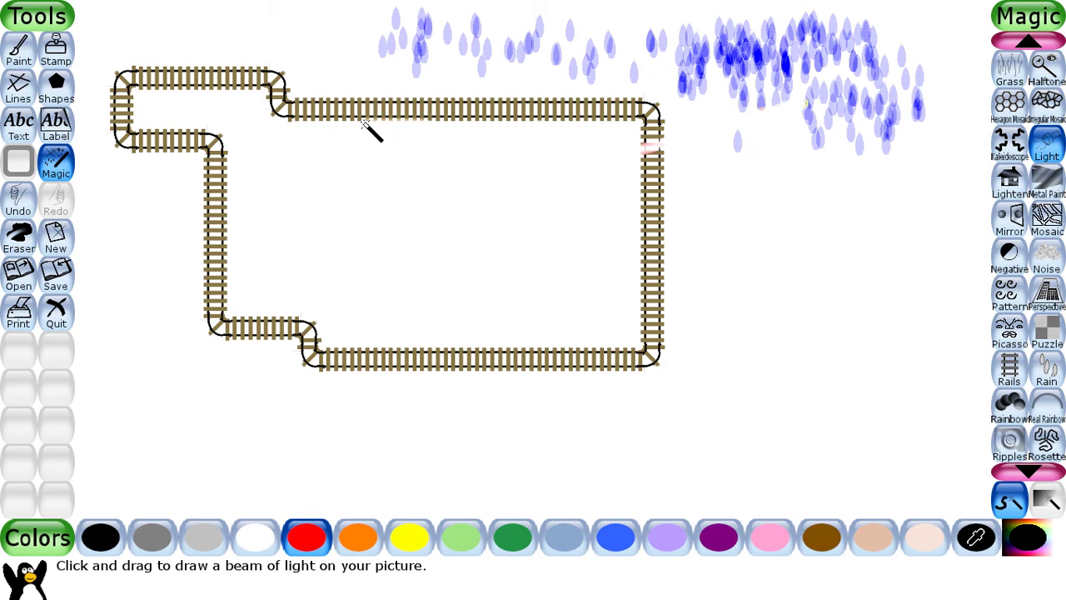
{"action": "mouse_move", "coordinate": [364, 123]}
{"action": "left_mouse_down"}
{"action": "mouse_move", "coordinate": [685, 84]}
{"action": "mouse_move", "coordinate": [659, 98]}
{"action": "mouse_move", "coordinate": [462, 120]}
{"action": "mouse_move", "coordinate": [425, 94]}
{"action": "mouse_move", "coordinate": [472, 140]}
{"action": "mouse_move", "coordinate": [610, 109]}
{"action": "mouse_move", "coordinate": [552, 93]}
{"action": "mouse_move", "coordinate": [304, 129]}
{"action": "left_mouse_up"}
{"action": "mouse_move", "coordinate": [676, 92]}
{"action": "left_mouse_down"}
{"action": "mouse_move", "coordinate": [647, 133]}
{"action": "mouse_move", "coordinate": [557, 154]}
{"action": "mouse_move", "coordinate": [721, 88]}
{"action": "mouse_move", "coordinate": [573, 133]}
{"action": "mouse_move", "coordinate": [930, 14]}
{"action": "mouse_move", "coordinate": [546, 97]}
{"action": "mouse_move", "coordinate": [905, 15]}
{"action": "mouse_move", "coordinate": [549, 88]}
{"action": "left_mouse_up"}
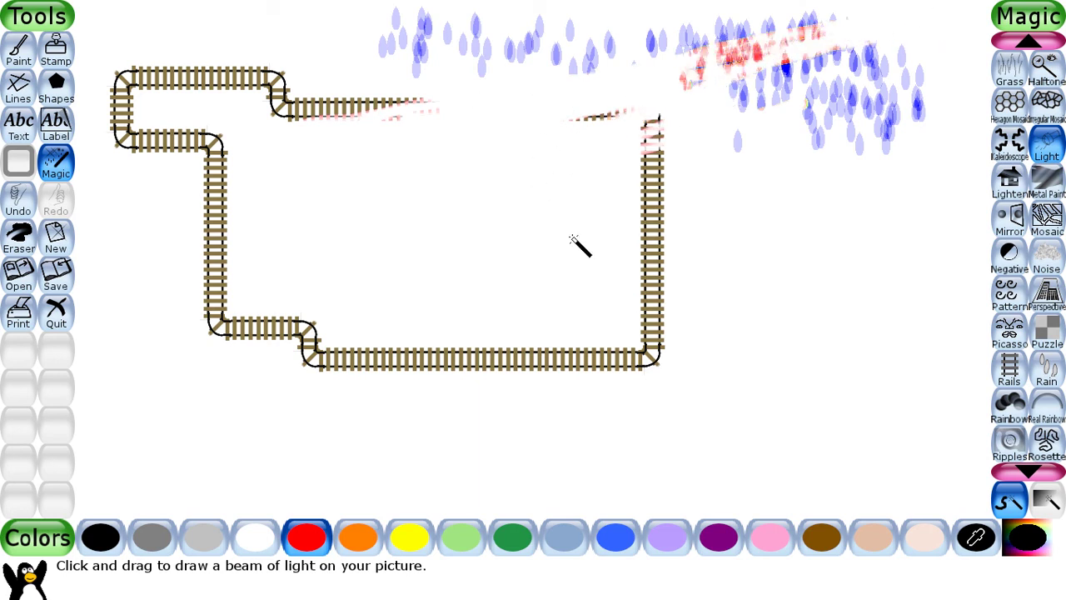
- Paint a red irregular mosaic patch to the right of the track and a hexagon mosaic patch just below it
{"action": "left_click", "coordinate": [1047, 108]}
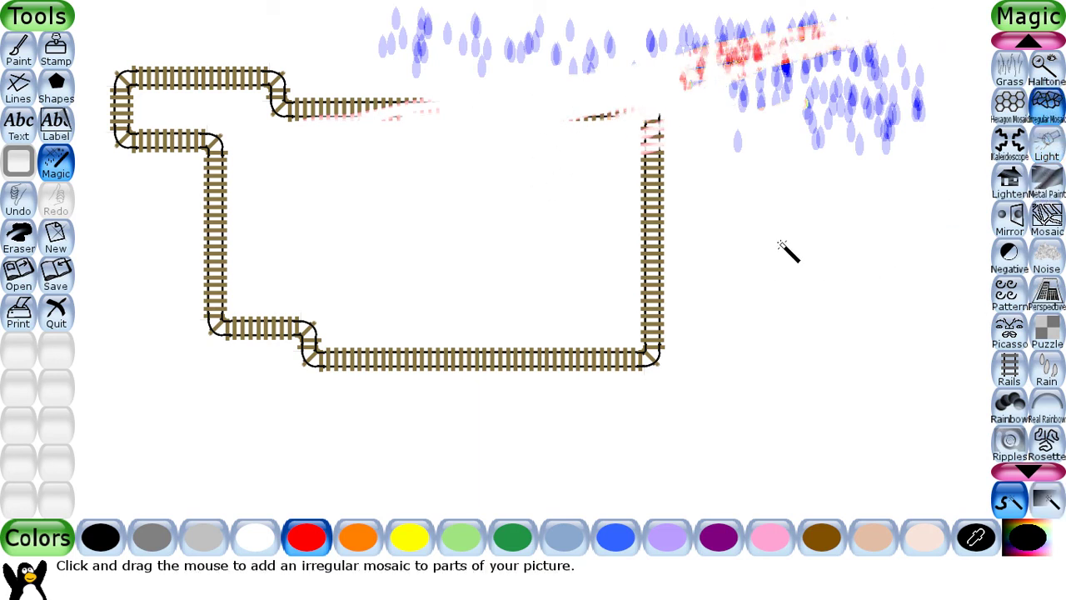
{"action": "mouse_move", "coordinate": [781, 244]}
{"action": "left_mouse_down"}
{"action": "mouse_move", "coordinate": [809, 316]}
{"action": "mouse_move", "coordinate": [850, 351]}
{"action": "mouse_move", "coordinate": [938, 247]}
{"action": "mouse_move", "coordinate": [828, 217]}
{"action": "mouse_move", "coordinate": [813, 319]}
{"action": "mouse_move", "coordinate": [871, 262]}
{"action": "mouse_move", "coordinate": [820, 268]}
{"action": "mouse_move", "coordinate": [869, 227]}
{"action": "mouse_move", "coordinate": [916, 267]}
{"action": "mouse_move", "coordinate": [806, 307]}
{"action": "mouse_move", "coordinate": [936, 247]}
{"action": "mouse_move", "coordinate": [839, 272]}
{"action": "mouse_move", "coordinate": [867, 294]}
{"action": "mouse_move", "coordinate": [866, 258]}
{"action": "mouse_move", "coordinate": [805, 313]}
{"action": "mouse_move", "coordinate": [838, 249]}
{"action": "mouse_move", "coordinate": [751, 274]}
{"action": "mouse_move", "coordinate": [883, 222]}
{"action": "mouse_move", "coordinate": [807, 288]}
{"action": "mouse_move", "coordinate": [871, 283]}
{"action": "left_mouse_up"}
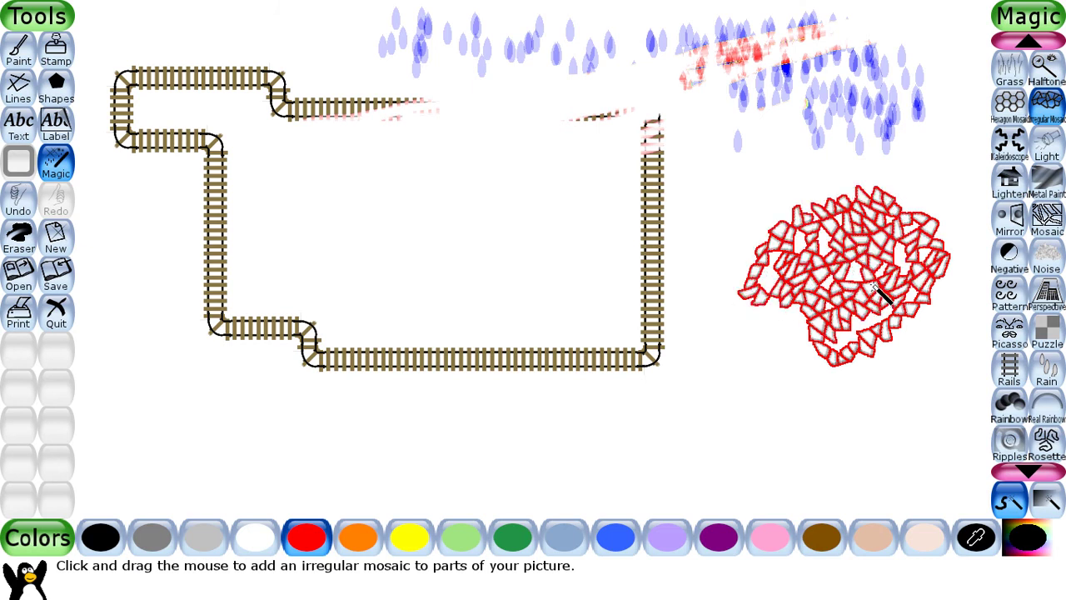
{"action": "left_click", "coordinate": [1009, 104]}
{"action": "mouse_move", "coordinate": [744, 386]}
{"action": "left_mouse_down"}
{"action": "mouse_move", "coordinate": [838, 374]}
{"action": "mouse_move", "coordinate": [861, 409]}
{"action": "mouse_move", "coordinate": [769, 374]}
{"action": "mouse_move", "coordinate": [819, 429]}
{"action": "mouse_move", "coordinate": [791, 397]}
{"action": "mouse_move", "coordinate": [852, 409]}
{"action": "mouse_move", "coordinate": [905, 375]}
{"action": "mouse_move", "coordinate": [830, 355]}
{"action": "mouse_move", "coordinate": [787, 364]}
{"action": "left_mouse_up"}
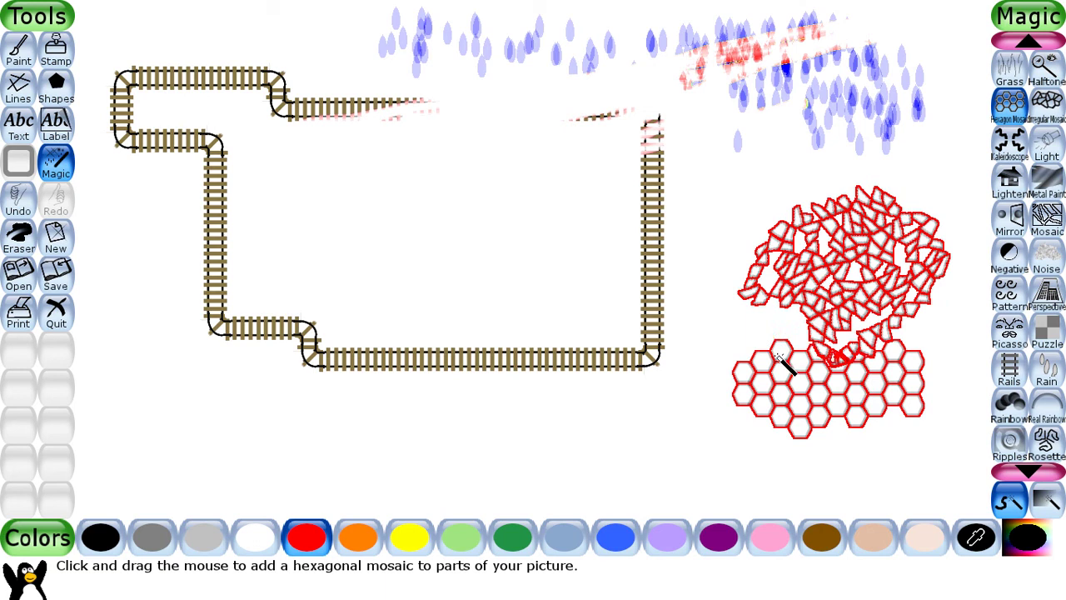
- Draw a dense strip of grass along the whole bottom edge of the canvas in two passes with the Grass effect
{"action": "left_click", "coordinate": [1009, 71]}
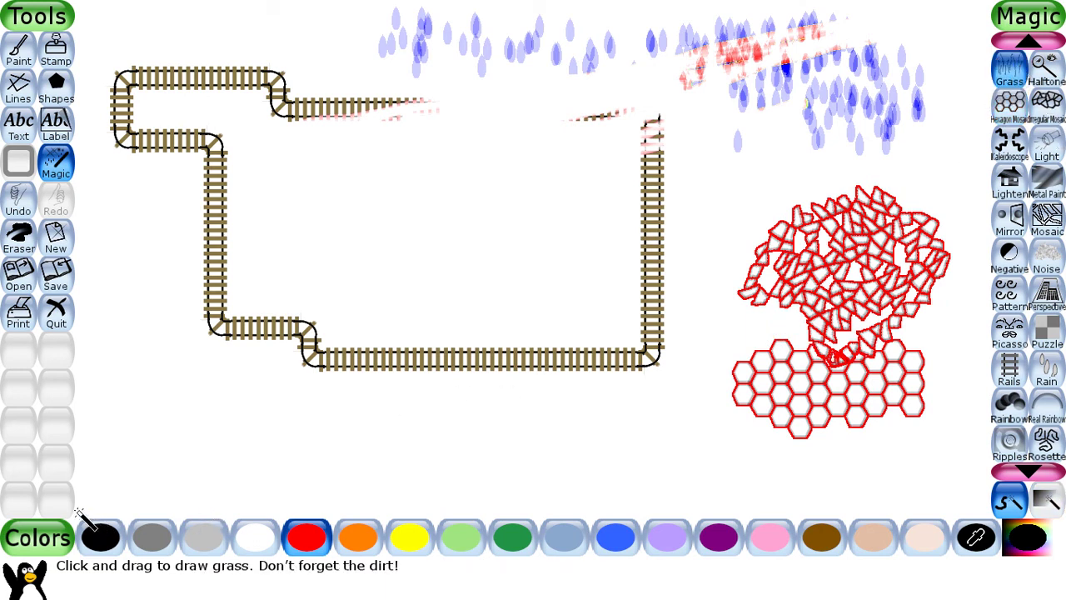
{"action": "mouse_move", "coordinate": [78, 512]}
{"action": "left_mouse_down"}
{"action": "mouse_move", "coordinate": [352, 518]}
{"action": "mouse_move", "coordinate": [664, 502]}
{"action": "mouse_move", "coordinate": [883, 560]}
{"action": "mouse_move", "coordinate": [1008, 500]}
{"action": "left_mouse_up"}
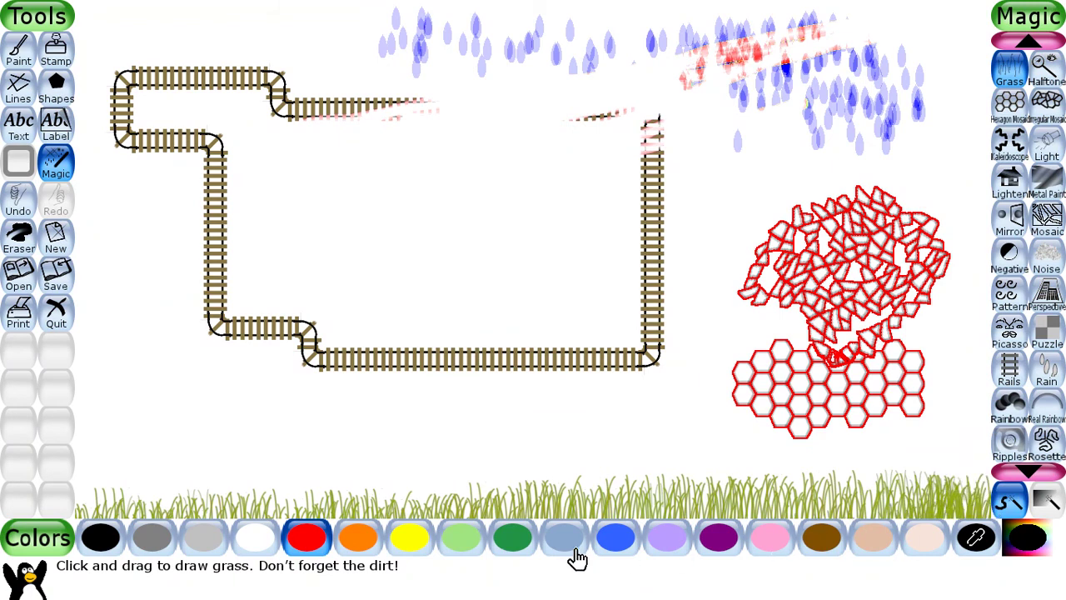
{"action": "mouse_move", "coordinate": [100, 510]}
{"action": "left_mouse_down"}
{"action": "mouse_move", "coordinate": [164, 501]}
{"action": "mouse_move", "coordinate": [271, 497]}
{"action": "mouse_move", "coordinate": [79, 488]}
{"action": "mouse_move", "coordinate": [371, 486]}
{"action": "mouse_move", "coordinate": [267, 508]}
{"action": "mouse_move", "coordinate": [507, 509]}
{"action": "mouse_move", "coordinate": [712, 503]}
{"action": "mouse_move", "coordinate": [636, 501]}
{"action": "mouse_move", "coordinate": [890, 473]}
{"action": "mouse_move", "coordinate": [966, 495]}
{"action": "left_mouse_up"}
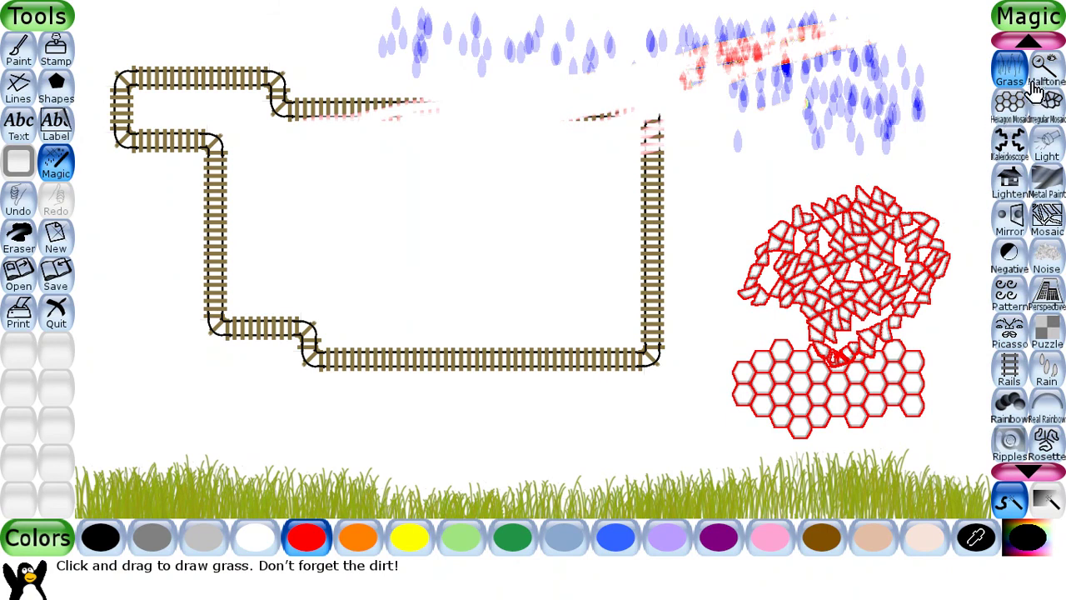
- Build a small upright red brick wall inside the track loop with the small Bricks effect
{"action": "left_click", "coordinate": [1030, 43]}
{"action": "left_click", "coordinate": [1030, 44]}
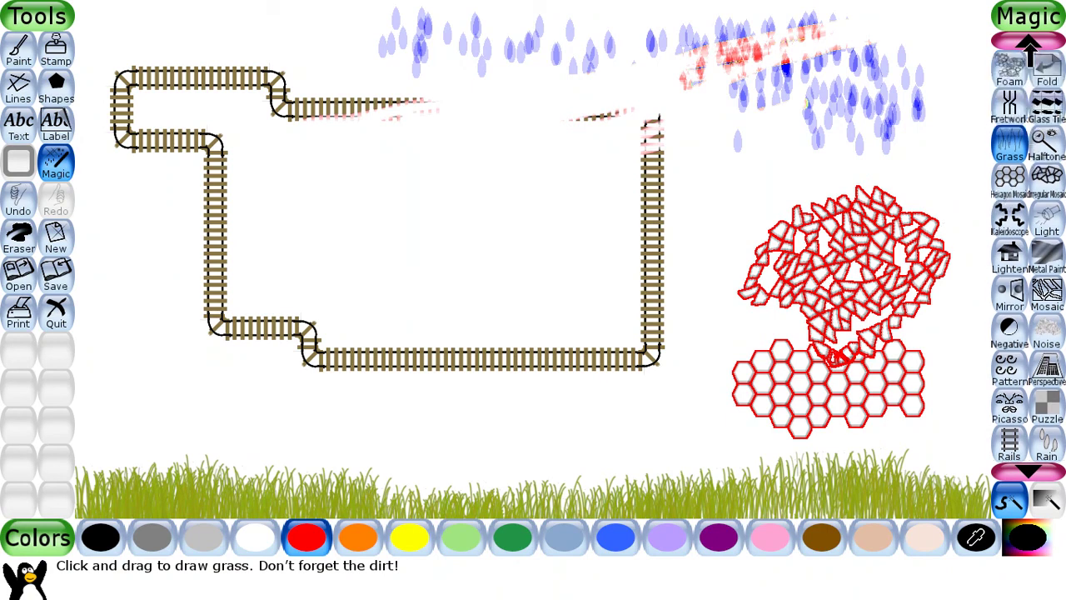
{"action": "left_click", "coordinate": [1029, 44]}
{"action": "left_click", "coordinate": [1029, 44]}
{"action": "left_click", "coordinate": [1029, 44]}
{"action": "left_click", "coordinate": [1029, 43]}
{"action": "left_click", "coordinate": [1029, 43]}
{"action": "left_click", "coordinate": [1029, 46]}
{"action": "left_click", "coordinate": [1030, 46]}
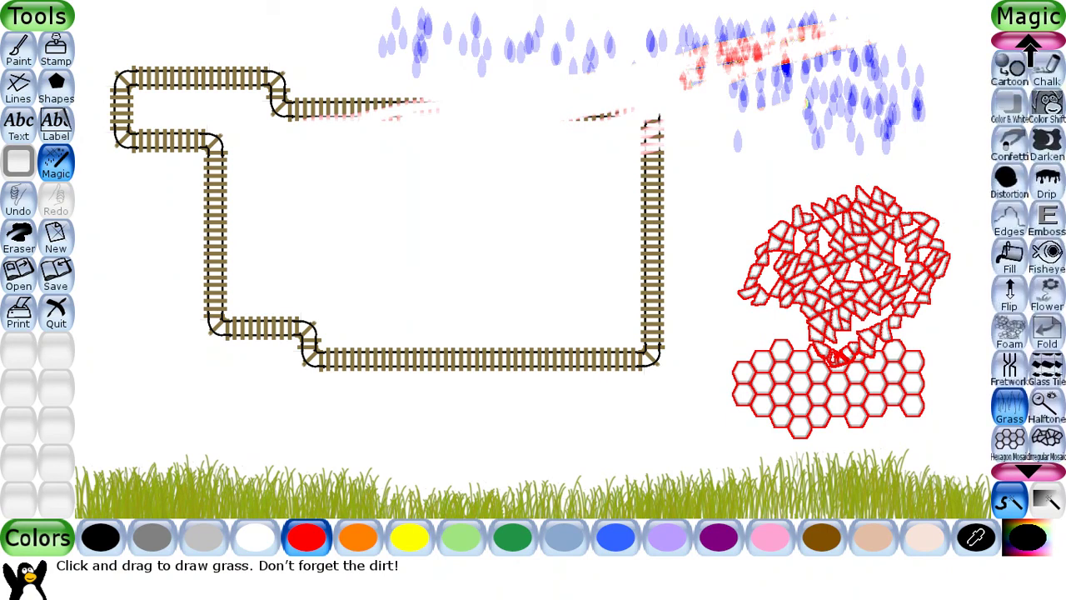
{"action": "left_click", "coordinate": [1029, 46]}
{"action": "left_click", "coordinate": [1029, 46]}
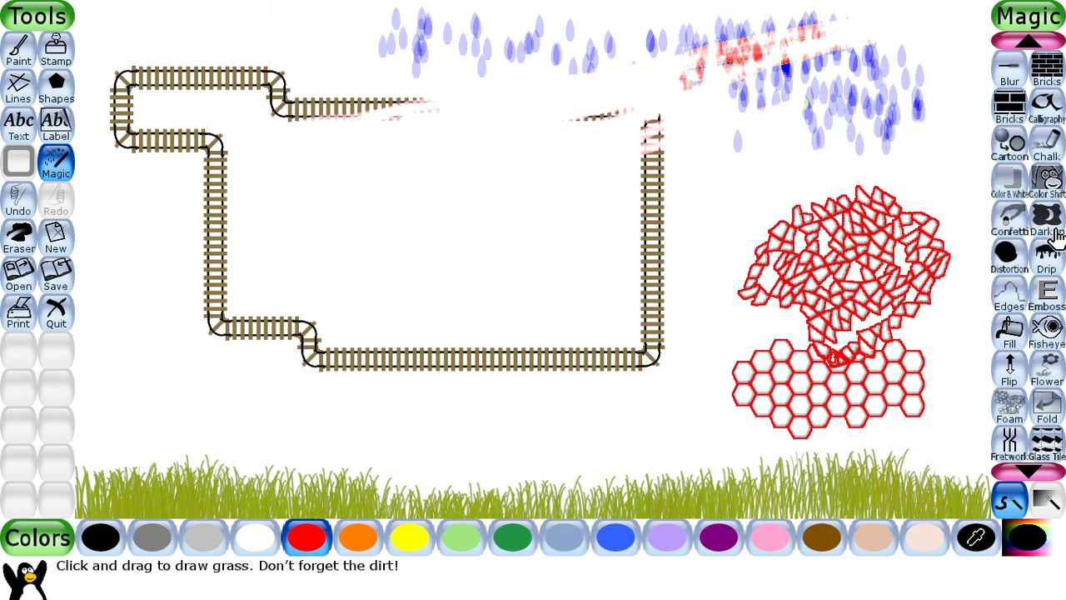
{"action": "left_click", "coordinate": [1046, 73]}
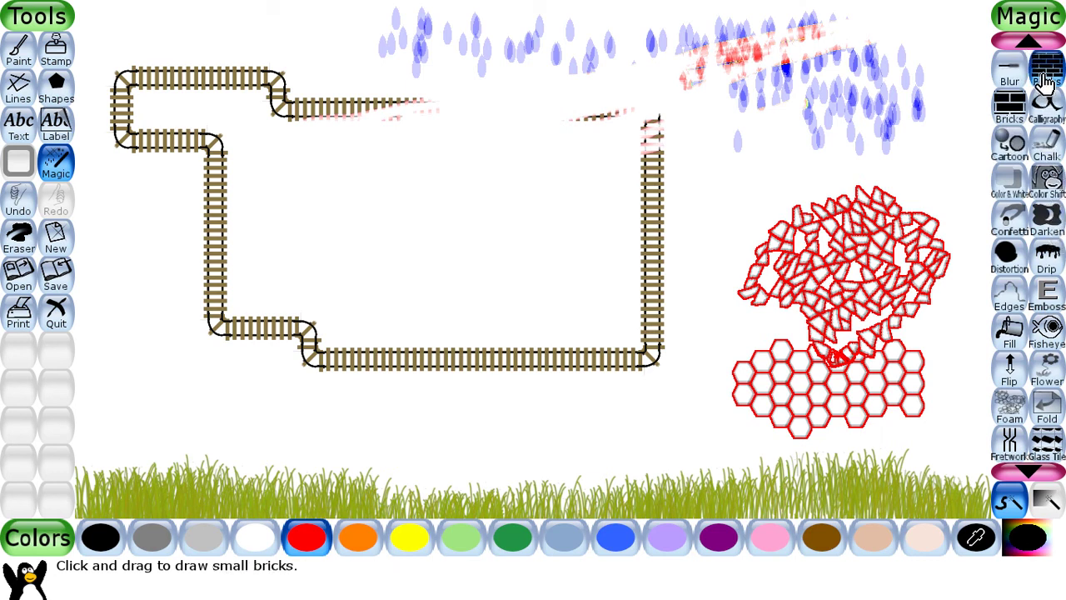
{"action": "mouse_move", "coordinate": [317, 200]}
{"action": "left_mouse_down"}
{"action": "mouse_move", "coordinate": [321, 293]}
{"action": "mouse_move", "coordinate": [365, 286]}
{"action": "mouse_move", "coordinate": [348, 221]}
{"action": "mouse_move", "coordinate": [340, 280]}
{"action": "mouse_move", "coordinate": [346, 254]}
{"action": "mouse_move", "coordinate": [350, 287]}
{"action": "mouse_move", "coordinate": [340, 223]}
{"action": "mouse_move", "coordinate": [328, 217]}
{"action": "mouse_move", "coordinate": [329, 200]}
{"action": "mouse_move", "coordinate": [354, 205]}
{"action": "mouse_move", "coordinate": [356, 277]}
{"action": "mouse_move", "coordinate": [357, 198]}
{"action": "mouse_move", "coordinate": [370, 301]}
{"action": "mouse_move", "coordinate": [324, 301]}
{"action": "mouse_move", "coordinate": [324, 311]}
{"action": "mouse_move", "coordinate": [384, 317]}
{"action": "mouse_move", "coordinate": [384, 195]}
{"action": "mouse_move", "coordinate": [389, 299]}
{"action": "left_mouse_up"}
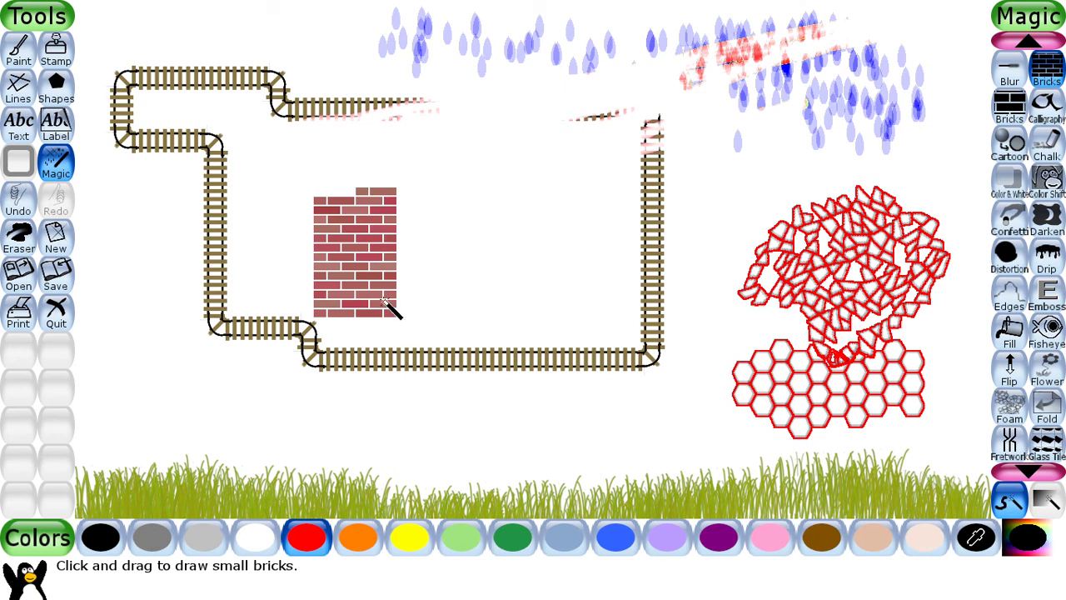
- Erase the rails, raindrops and mosaics with the largest round eraser, keeping the bricks and grass, and undo and redo the last erasure
{"action": "left_click", "coordinate": [21, 243]}
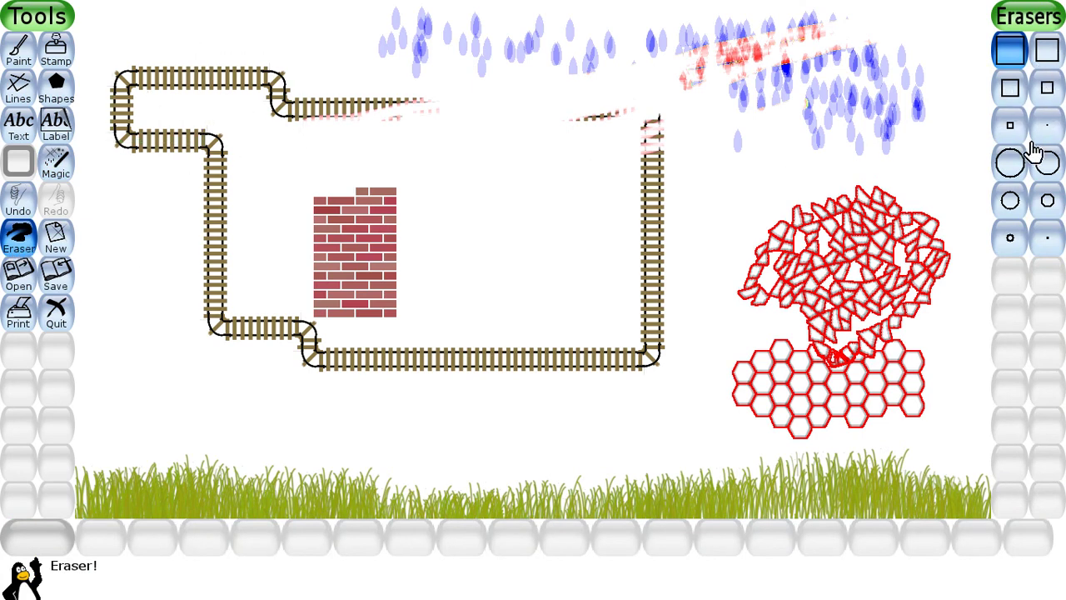
{"action": "left_click", "coordinate": [1010, 91]}
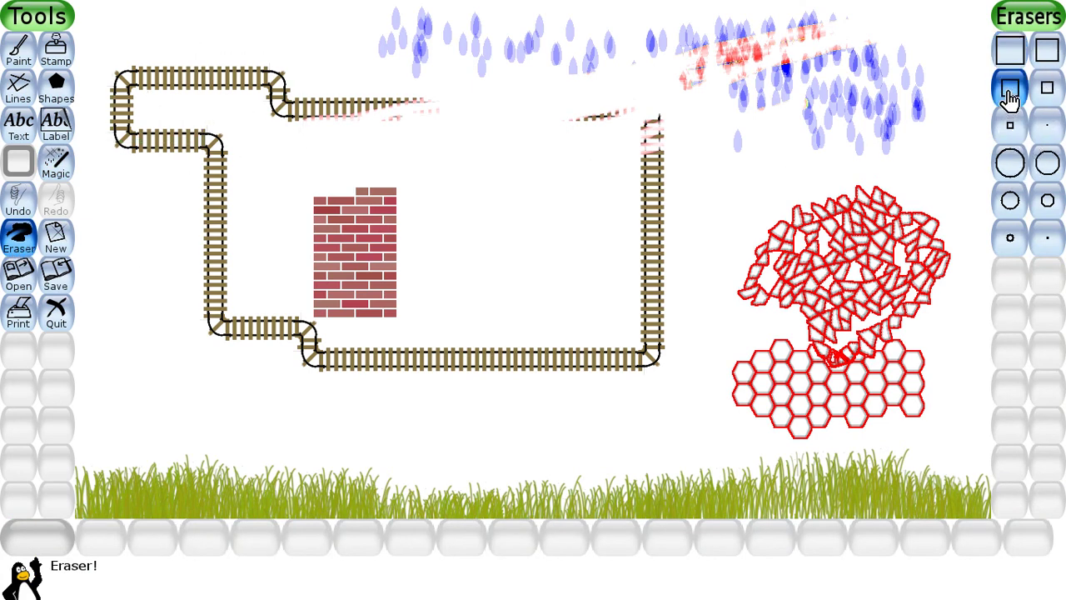
{"action": "left_click", "coordinate": [1006, 64]}
{"action": "left_click", "coordinate": [1011, 177]}
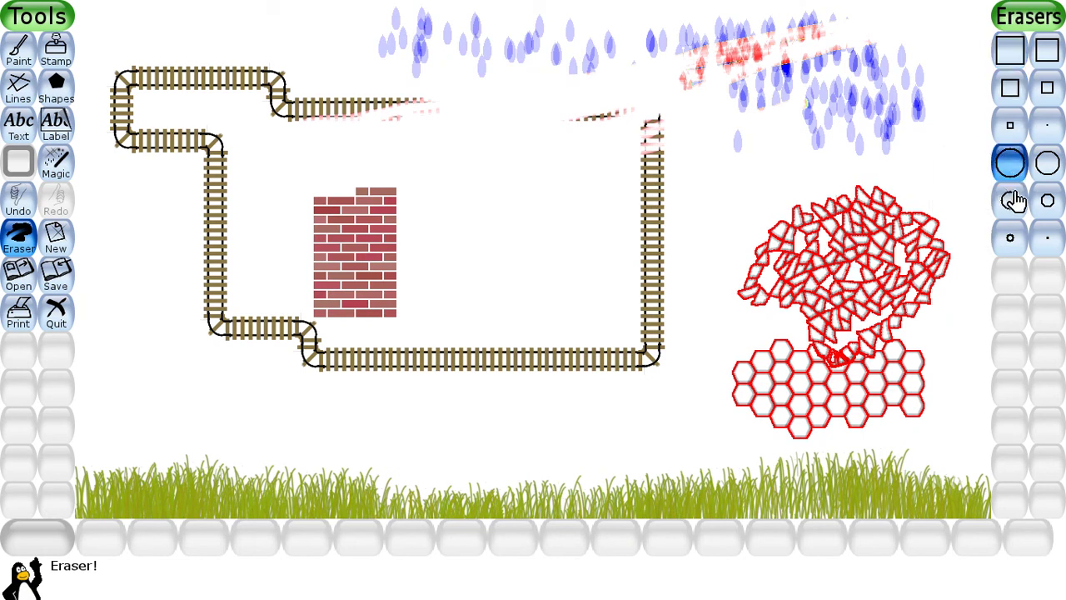
{"action": "mouse_move", "coordinate": [875, 251]}
{"action": "left_mouse_down"}
{"action": "mouse_move", "coordinate": [885, 308]}
{"action": "mouse_move", "coordinate": [859, 375]}
{"action": "mouse_move", "coordinate": [887, 387]}
{"action": "mouse_move", "coordinate": [779, 387]}
{"action": "mouse_move", "coordinate": [789, 308]}
{"action": "mouse_move", "coordinate": [772, 353]}
{"action": "mouse_move", "coordinate": [776, 284]}
{"action": "mouse_move", "coordinate": [863, 293]}
{"action": "mouse_move", "coordinate": [867, 196]}
{"action": "mouse_move", "coordinate": [868, 213]}
{"action": "mouse_move", "coordinate": [918, 264]}
{"action": "mouse_move", "coordinate": [920, 246]}
{"action": "mouse_move", "coordinate": [805, 230]}
{"action": "mouse_move", "coordinate": [831, 378]}
{"action": "mouse_move", "coordinate": [848, 395]}
{"action": "mouse_move", "coordinate": [843, 154]}
{"action": "mouse_move", "coordinate": [821, 190]}
{"action": "mouse_move", "coordinate": [861, 101]}
{"action": "mouse_move", "coordinate": [888, 93]}
{"action": "mouse_move", "coordinate": [805, 75]}
{"action": "mouse_move", "coordinate": [771, 121]}
{"action": "mouse_move", "coordinate": [744, 62]}
{"action": "mouse_move", "coordinate": [689, 54]}
{"action": "mouse_move", "coordinate": [820, 38]}
{"action": "mouse_move", "coordinate": [403, 29]}
{"action": "mouse_move", "coordinate": [414, 83]}
{"action": "mouse_move", "coordinate": [202, 83]}
{"action": "mouse_move", "coordinate": [146, 95]}
{"action": "mouse_move", "coordinate": [138, 123]}
{"action": "mouse_move", "coordinate": [183, 159]}
{"action": "mouse_move", "coordinate": [208, 299]}
{"action": "mouse_move", "coordinate": [249, 358]}
{"action": "mouse_move", "coordinate": [376, 379]}
{"action": "mouse_move", "coordinate": [601, 384]}
{"action": "mouse_move", "coordinate": [642, 250]}
{"action": "mouse_move", "coordinate": [583, 129]}
{"action": "left_mouse_up"}
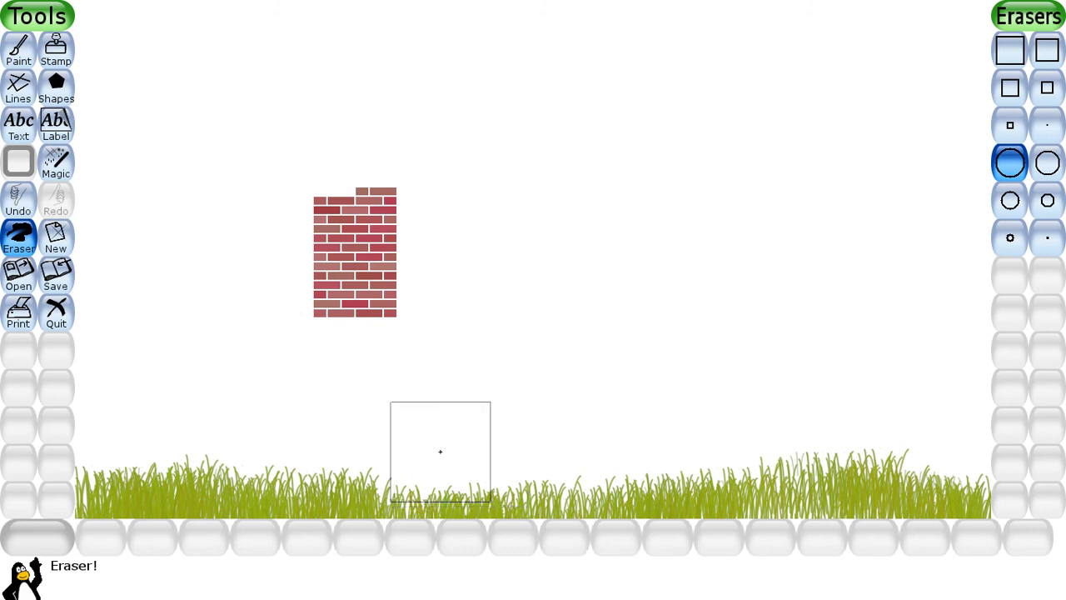
{"action": "left_click", "coordinate": [14, 213]}
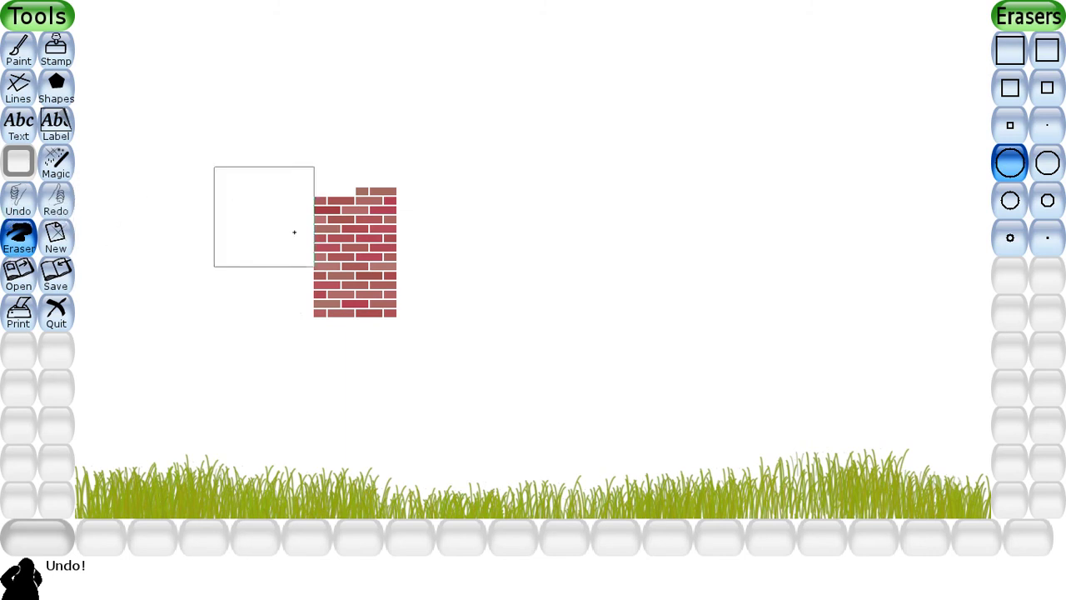
{"action": "left_click", "coordinate": [54, 204]}
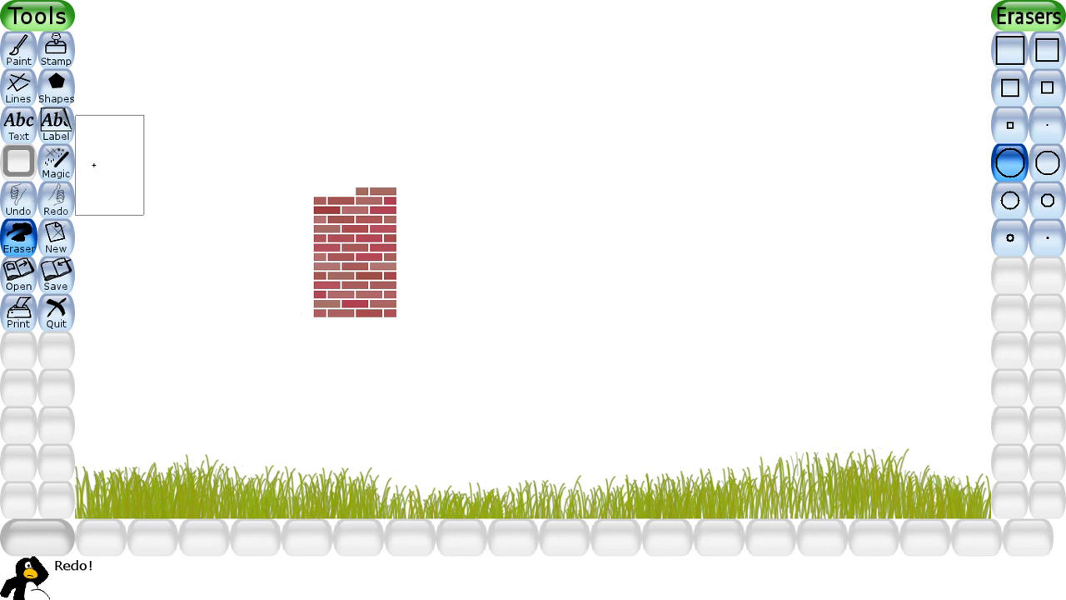
- Draw a large filled red four-pointed star above and to the right of the brick wall, and undo and redo it
{"action": "left_click", "coordinate": [66, 96]}
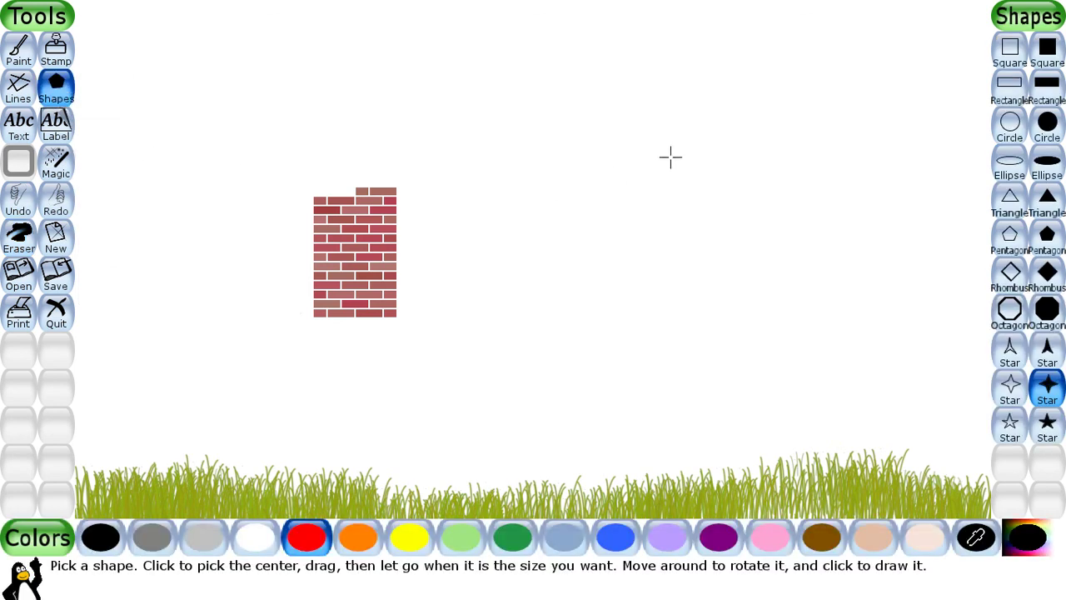
{"action": "left_click", "coordinate": [545, 129]}
{"action": "mouse_move", "coordinate": [545, 165]}
{"action": "left_mouse_down"}
{"action": "mouse_move", "coordinate": [773, 252]}
{"action": "mouse_move", "coordinate": [638, 218]}
{"action": "left_mouse_up"}
{"action": "left_click", "coordinate": [638, 127]}
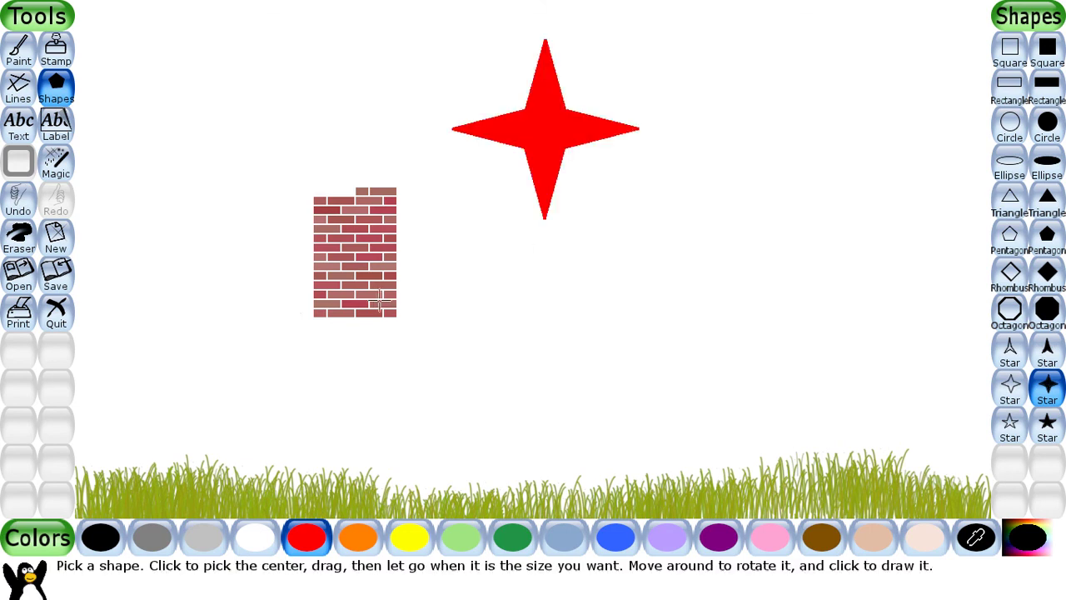
{"action": "left_click", "coordinate": [14, 216]}
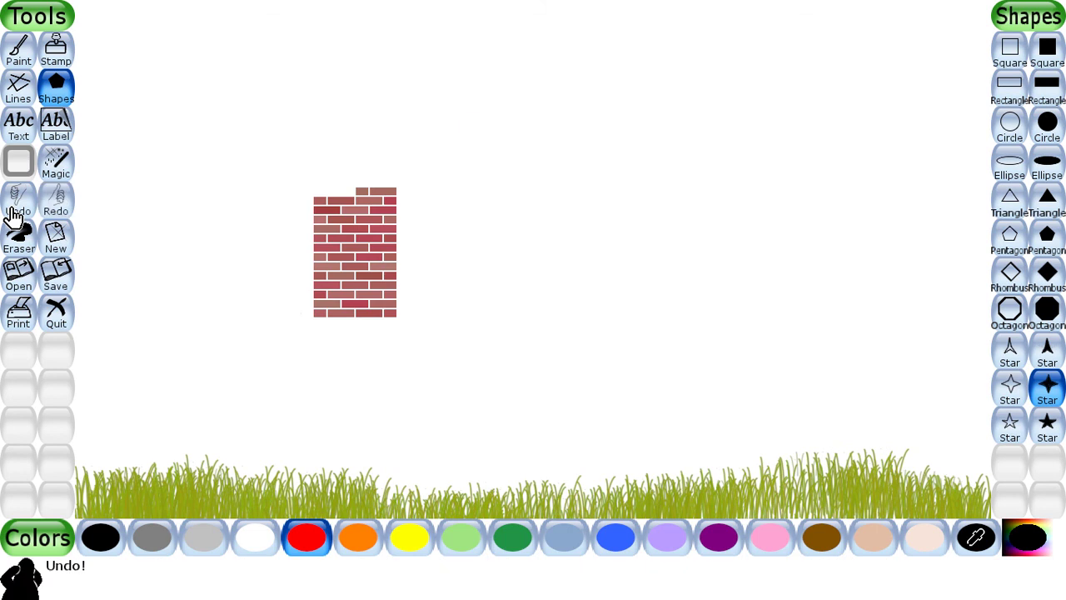
{"action": "left_click", "coordinate": [58, 210]}
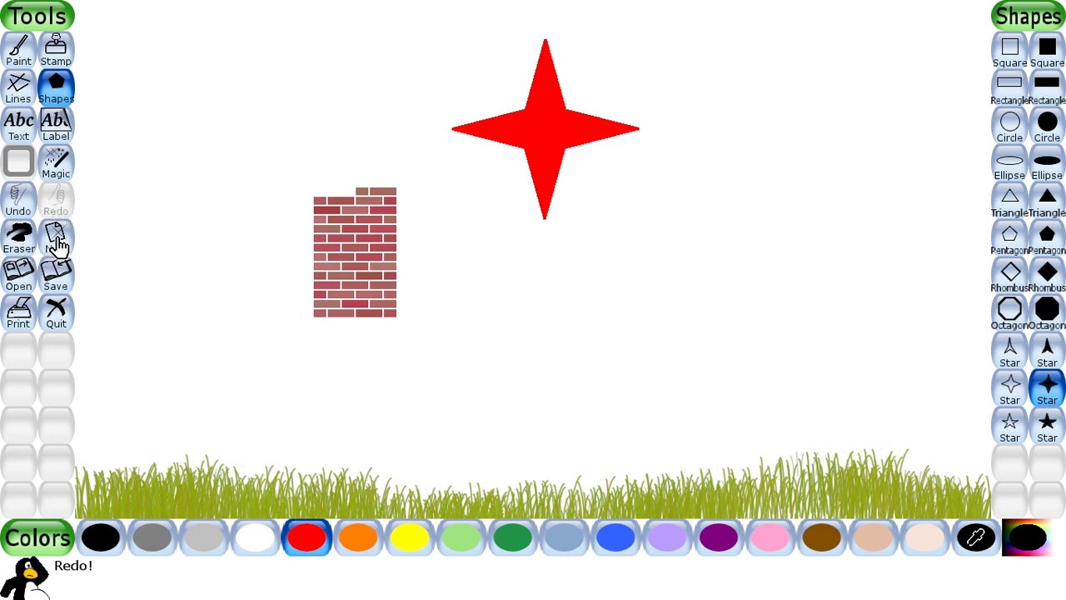
- Start a new drawing on a black background, saving the current picture first
{"action": "left_click", "coordinate": [56, 241]}
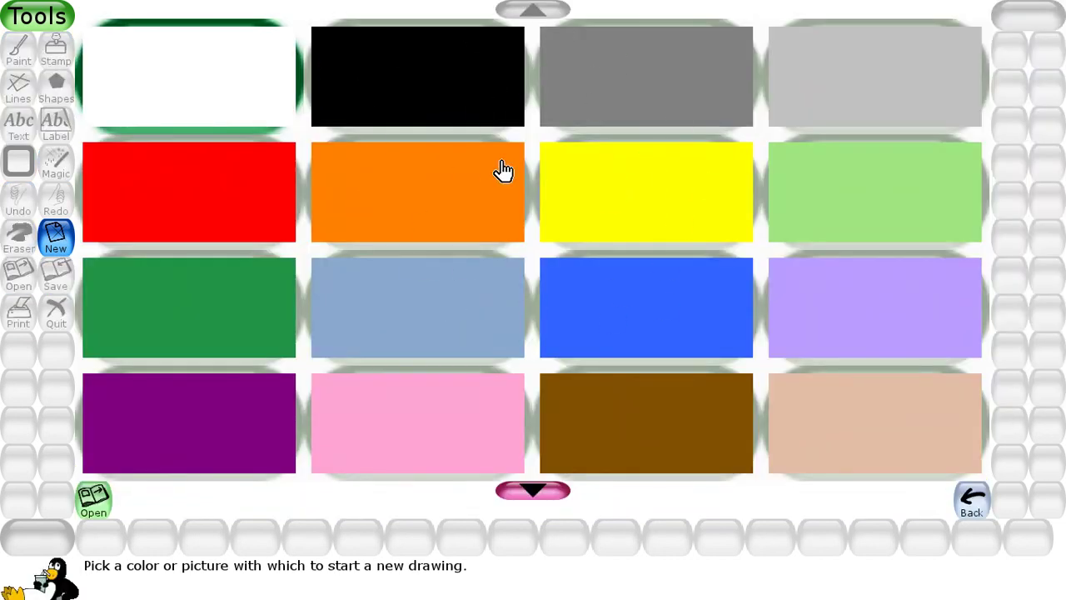
{"action": "left_click", "coordinate": [467, 110]}
{"action": "left_click", "coordinate": [423, 83]}
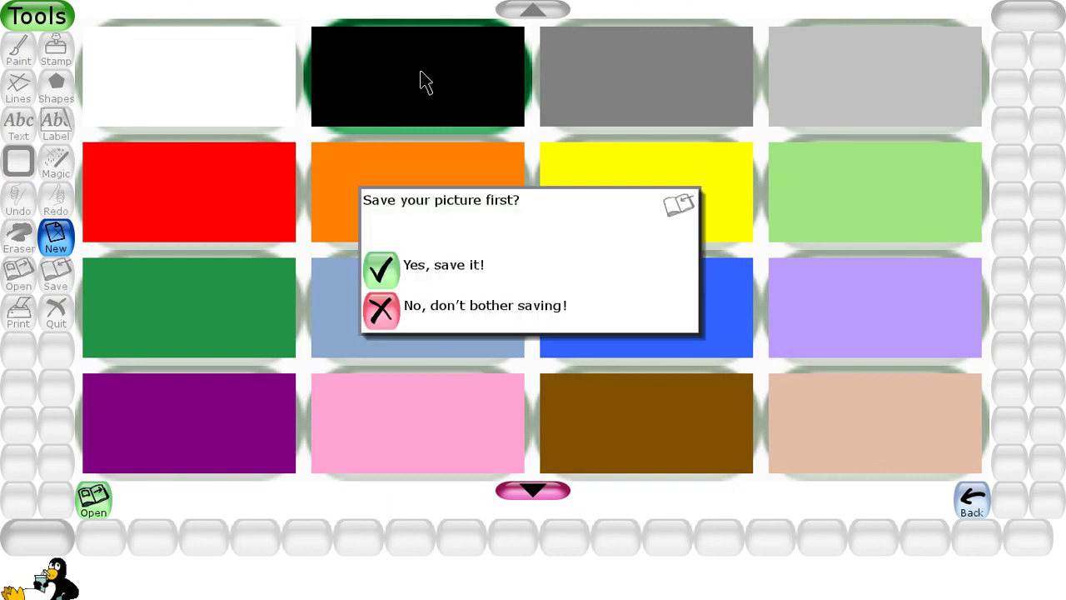
{"action": "left_click", "coordinate": [382, 273]}
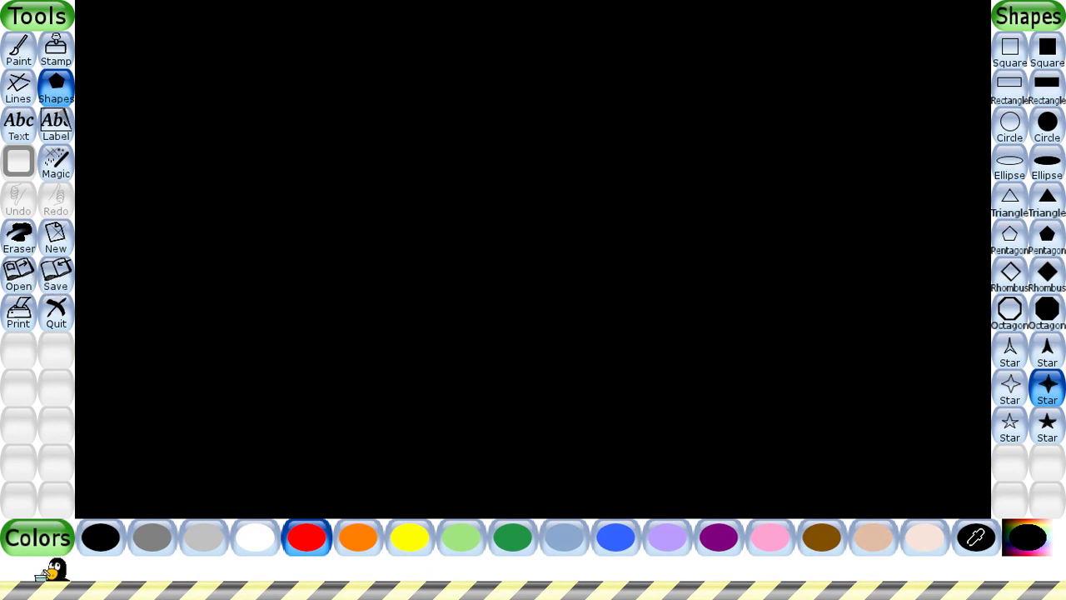
- Open the saved picture of the lion and antelope in the forest with the story text bubble
{"action": "left_click", "coordinate": [17, 275]}
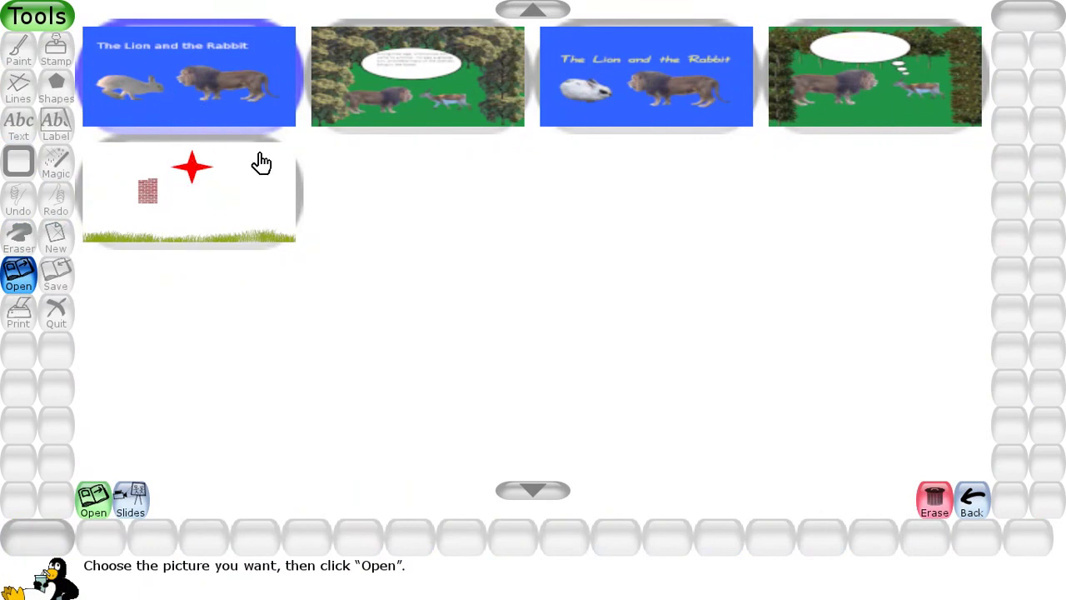
{"action": "left_click", "coordinate": [427, 86]}
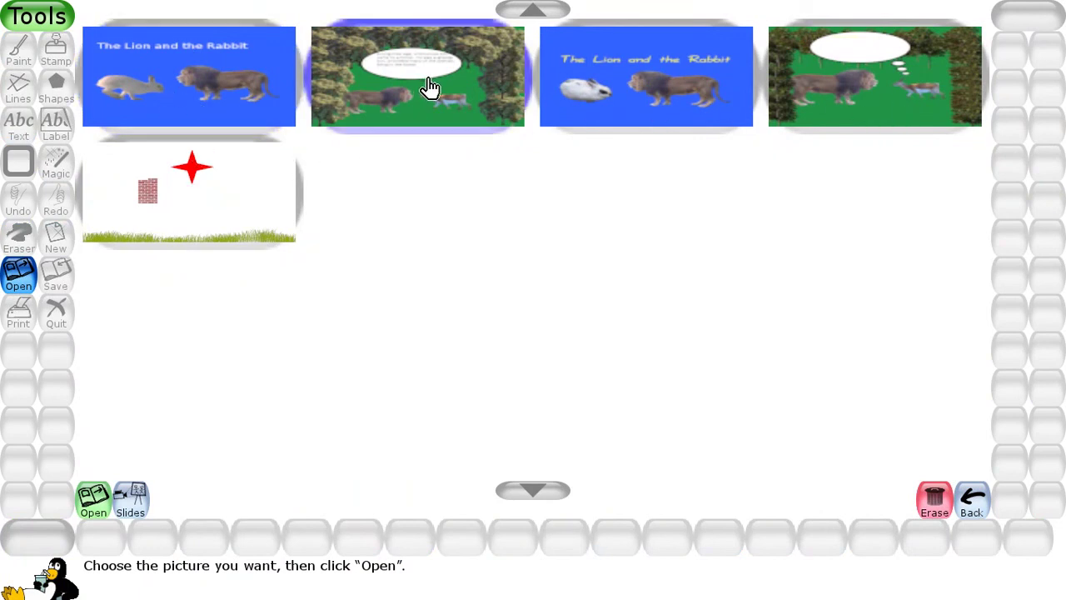
{"action": "left_click", "coordinate": [427, 87]}
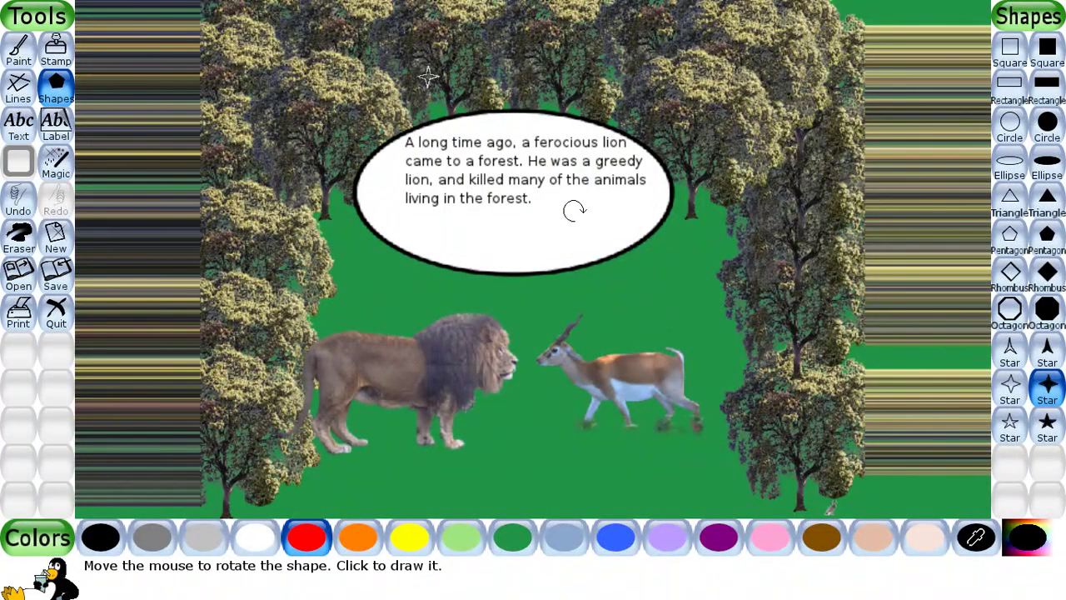
- Quit the program
{"action": "left_click", "coordinate": [57, 317]}
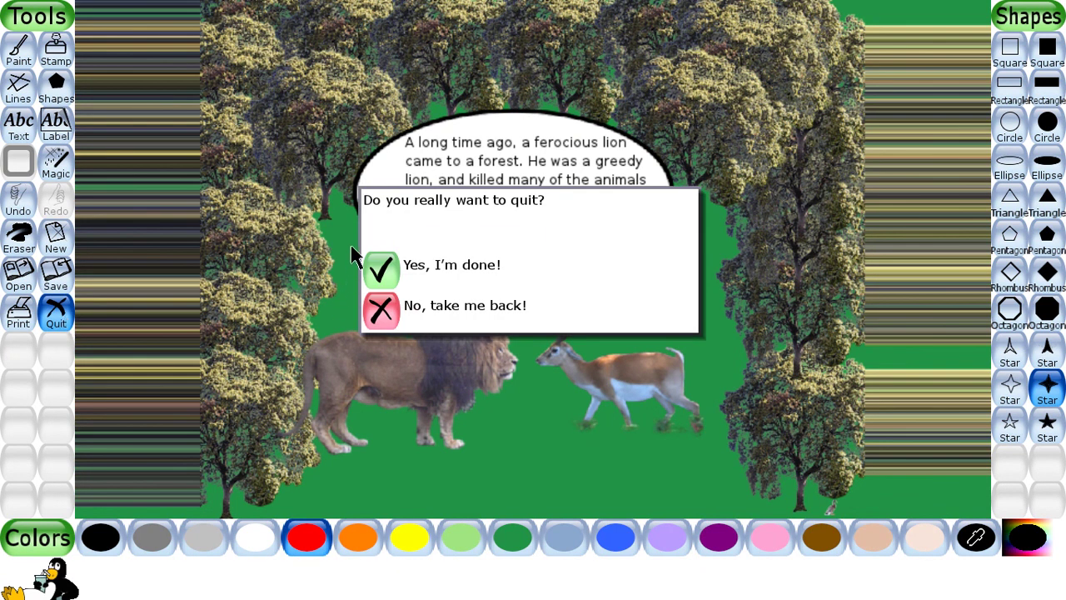